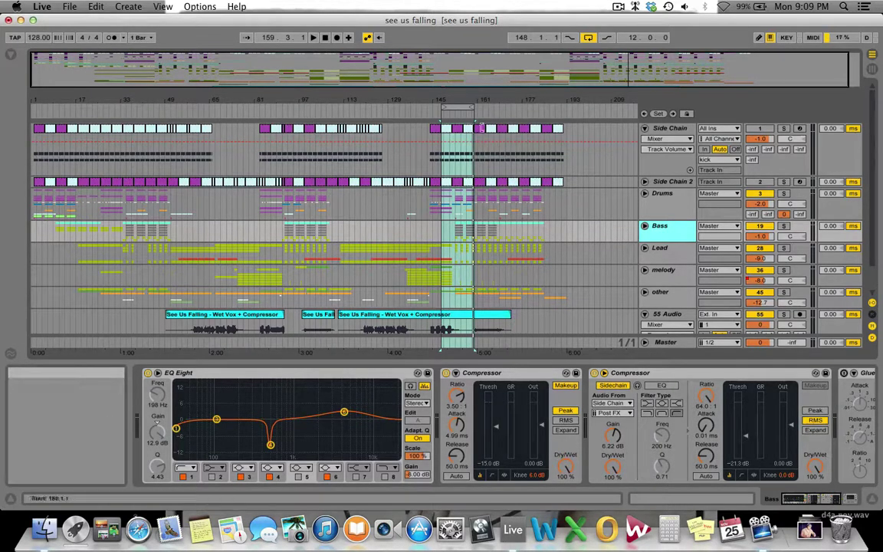
- Play the looped section of the arrangement from bar 148 to bar 160
{"action": "left_click_drag", "start_coordinate": [465, 74], "coordinate": [421, 72]}
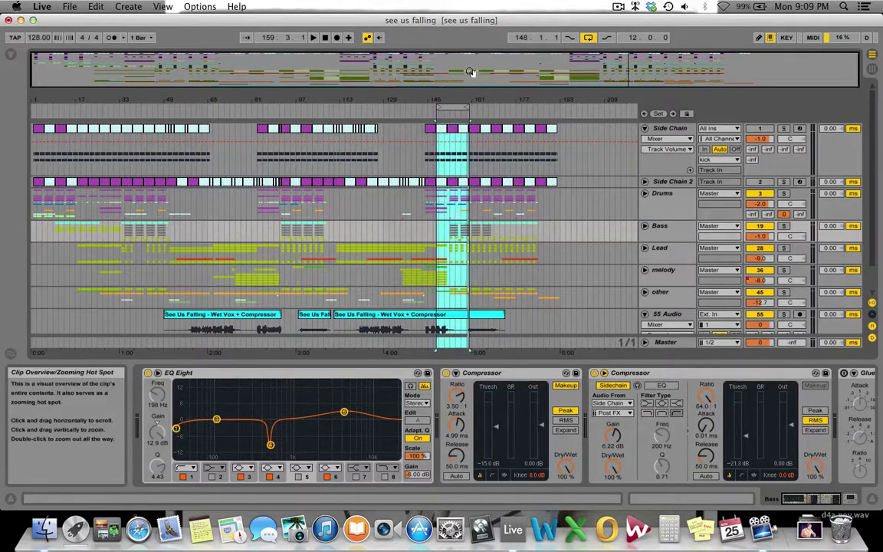
{"action": "left_click", "coordinate": [464, 107]}
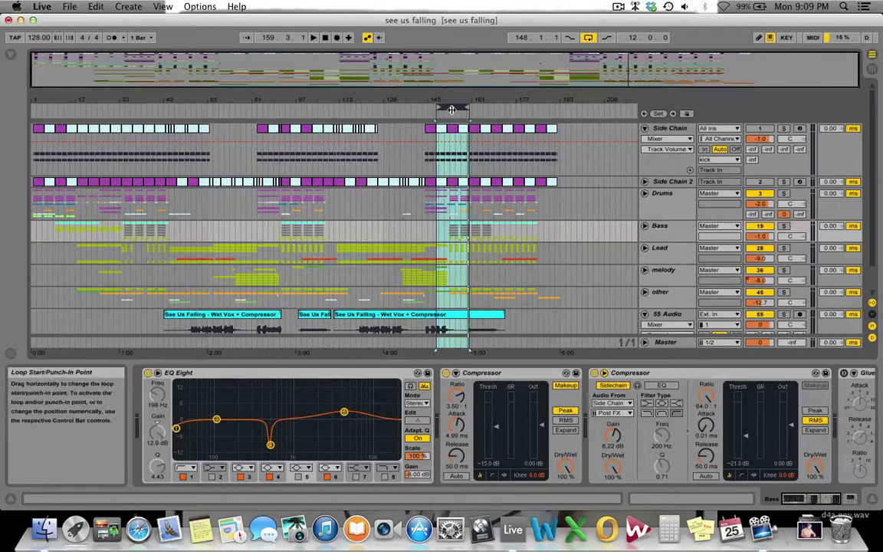
{"action": "left_click_drag", "start_coordinate": [454, 69], "coordinate": [563, 72]}
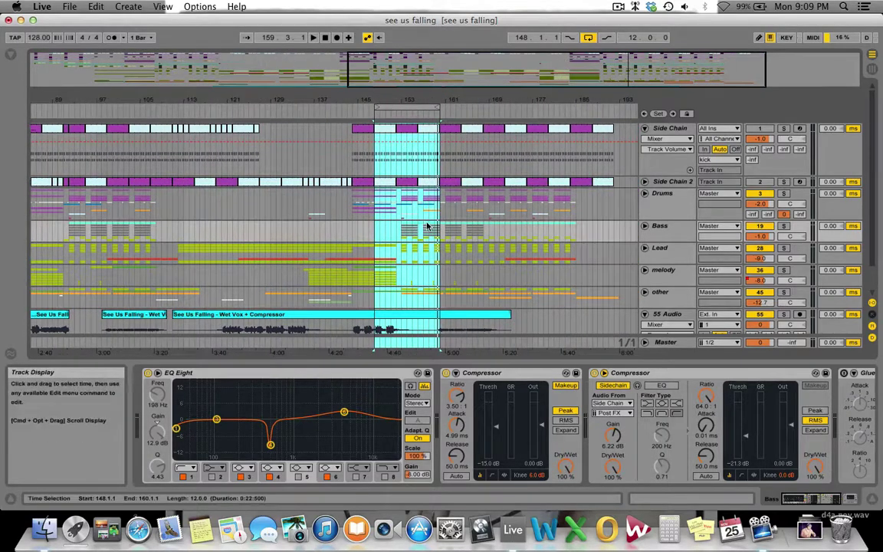
{"action": "scroll", "coordinate": [427, 226], "scroll_direction": "down", "scroll_amount": 1}
{"action": "scroll", "coordinate": [426, 226], "scroll_direction": "up", "scroll_amount": 1}
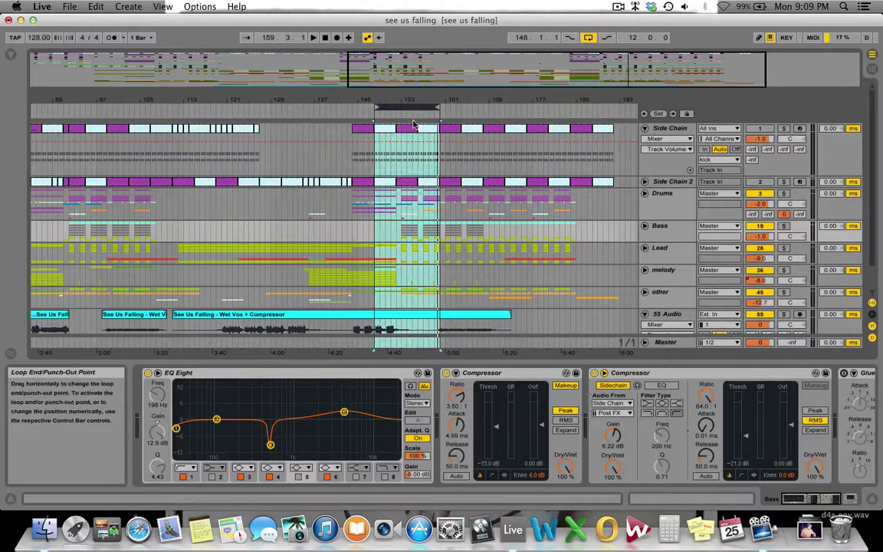
{"action": "left_click", "coordinate": [376, 109]}
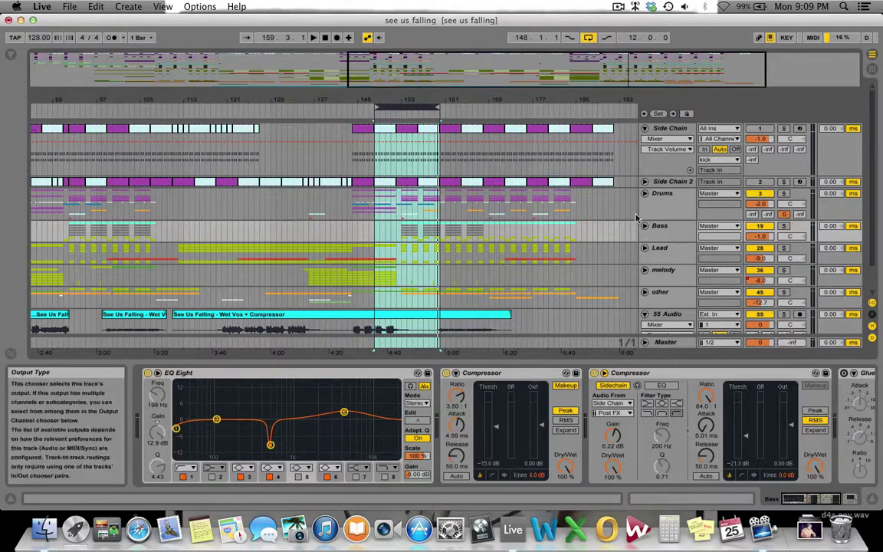
{"action": "key", "text": "space"}
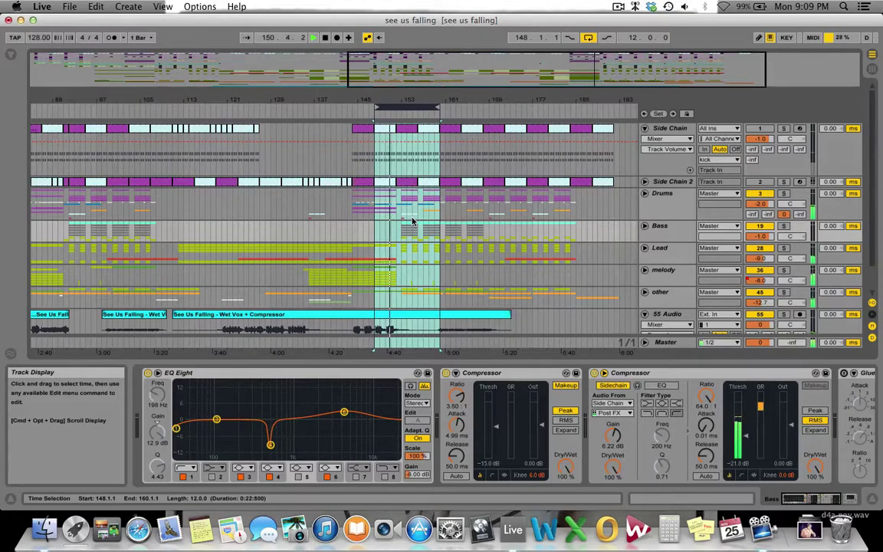
{"action": "scroll", "coordinate": [429, 221], "scroll_direction": "down", "scroll_amount": 2}
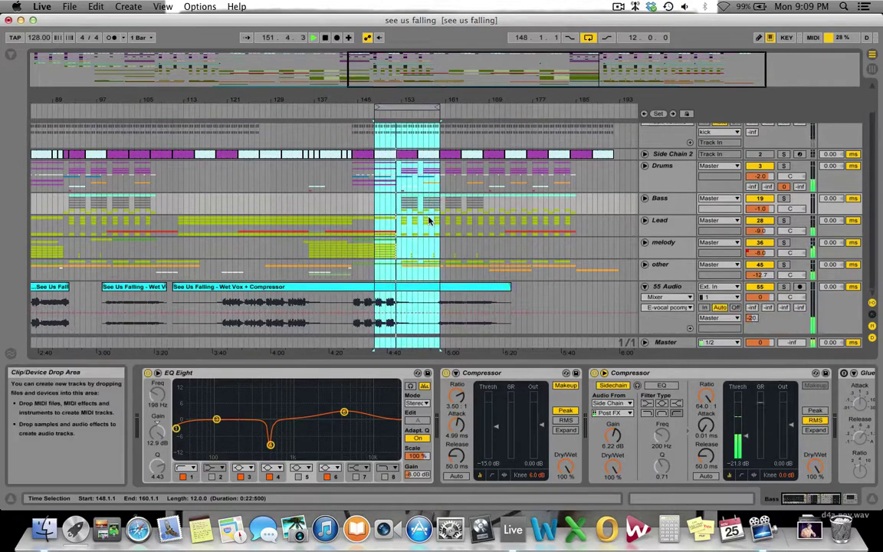
{"action": "scroll", "coordinate": [429, 221], "scroll_direction": "up", "scroll_amount": 2}
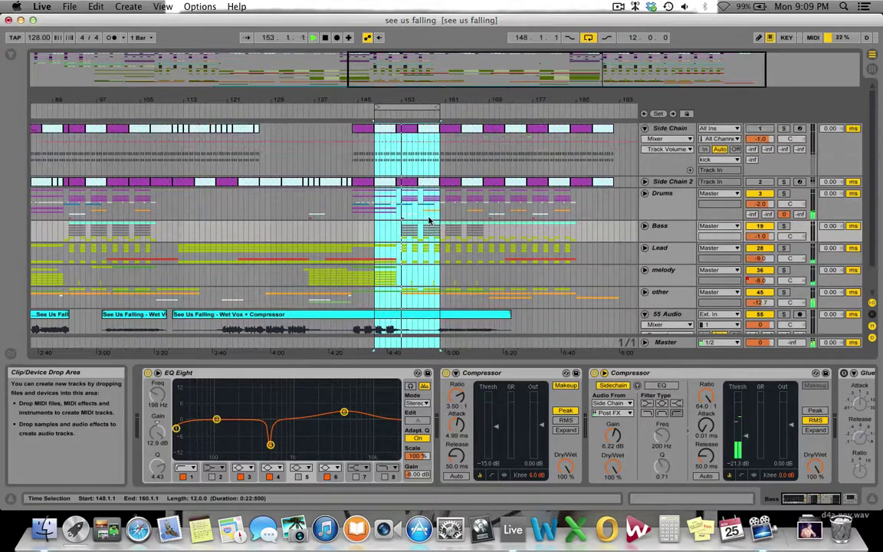
- Audition the Bass group soloed, first alone and together with the Drums group, and clear the solos
{"action": "left_click", "coordinate": [783, 227]}
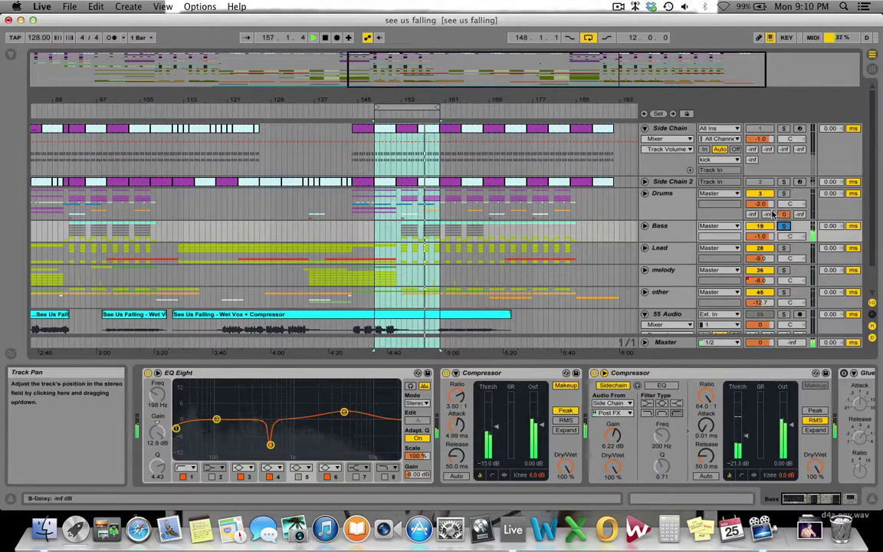
{"action": "left_click", "coordinate": [784, 194]}
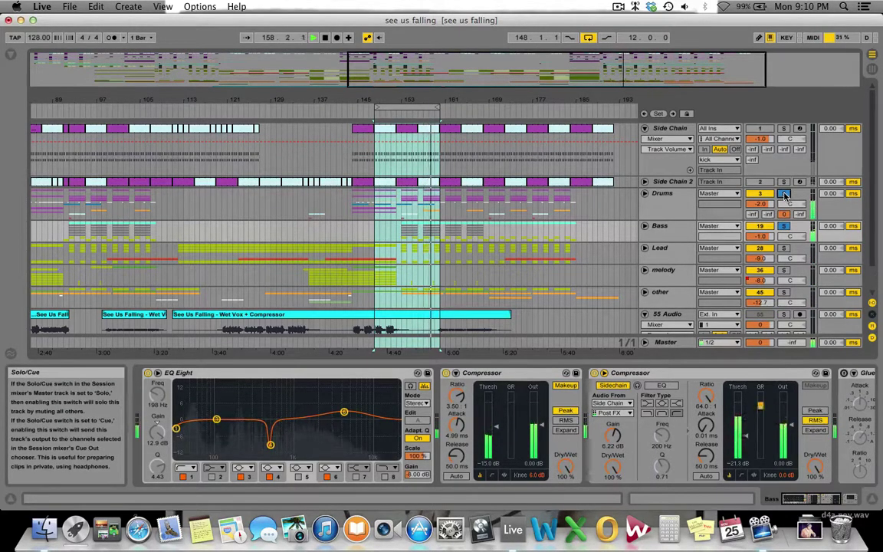
{"action": "left_click", "coordinate": [783, 194]}
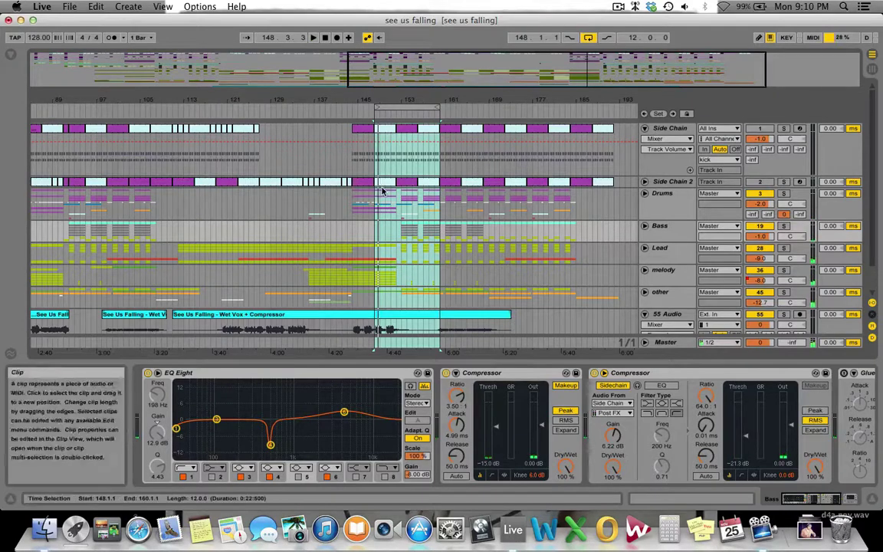
- Unfold the Bass group and move the loop start to bar 153
{"action": "scroll", "coordinate": [429, 239], "scroll_direction": "down", "scroll_amount": 2}
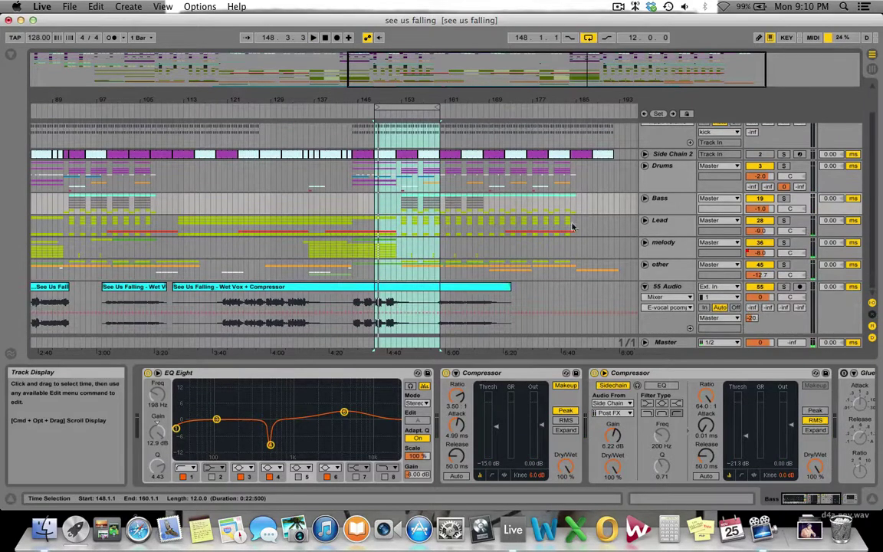
{"action": "left_click", "coordinate": [645, 199]}
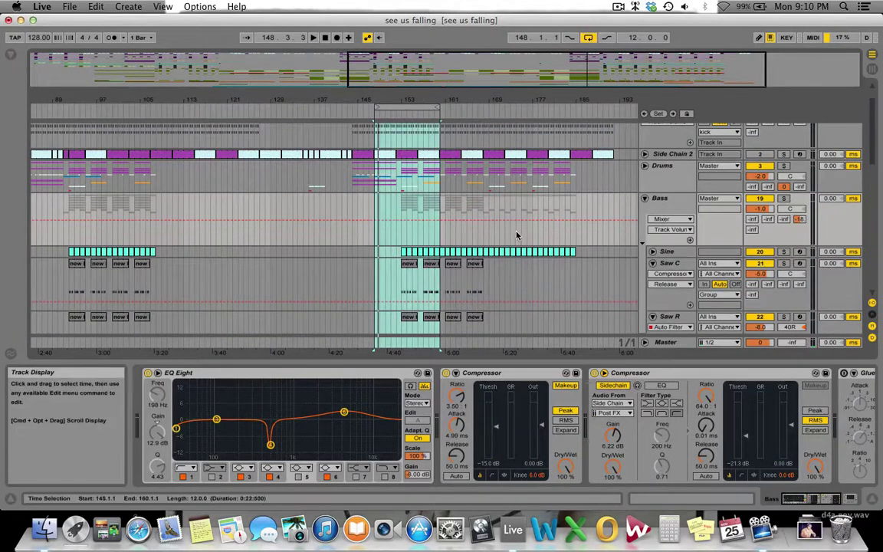
{"action": "scroll", "coordinate": [463, 210], "scroll_direction": "down", "scroll_amount": 5}
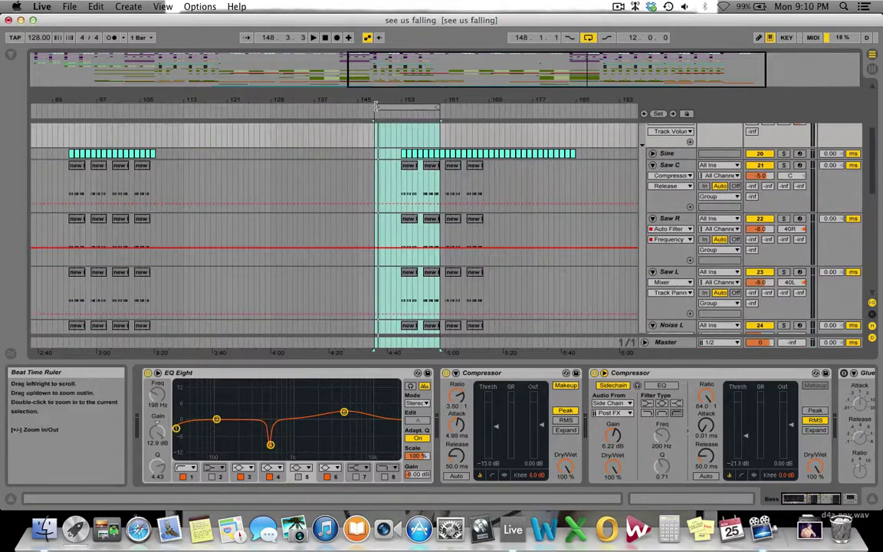
{"action": "left_click_drag", "start_coordinate": [376, 110], "coordinate": [404, 108]}
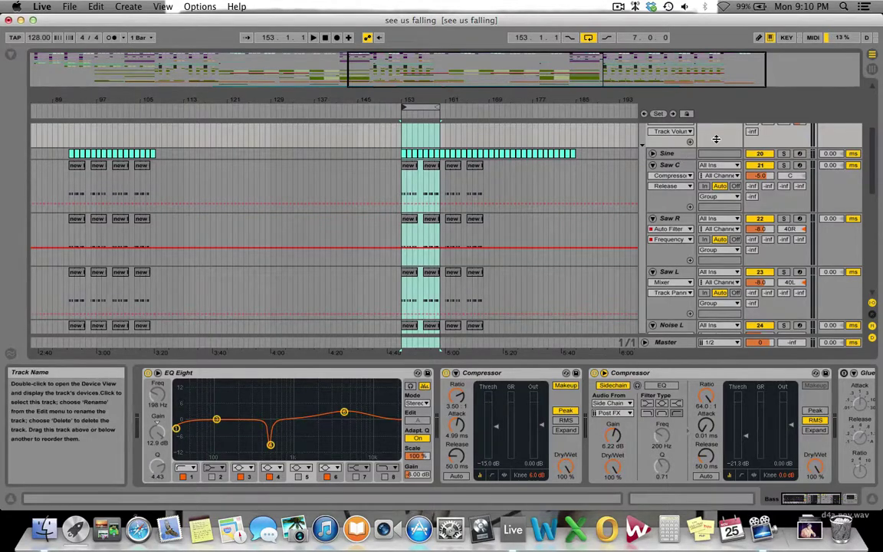
- Listen to the start of the shortened loop with the Bass group soloed
{"action": "scroll", "coordinate": [716, 139], "scroll_direction": "up", "scroll_amount": 1}
{"action": "key", "text": "space"}
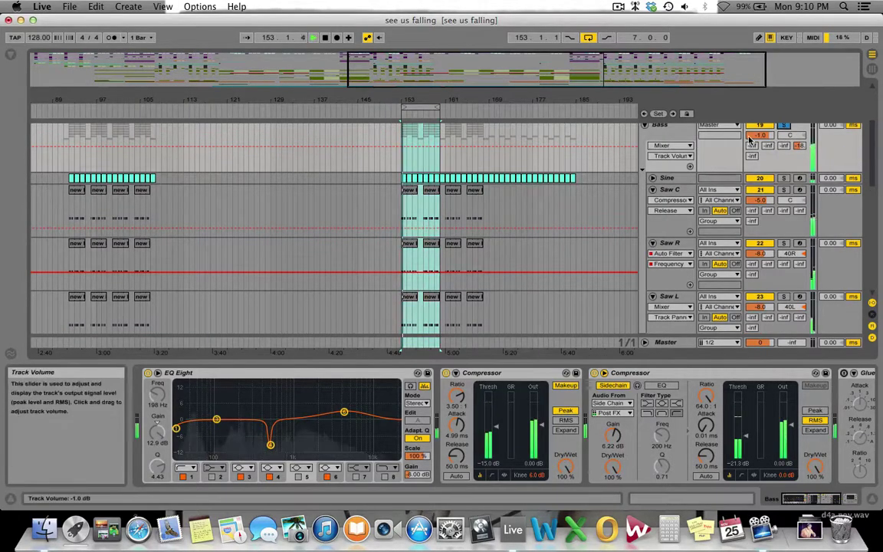
{"action": "key", "text": "space"}
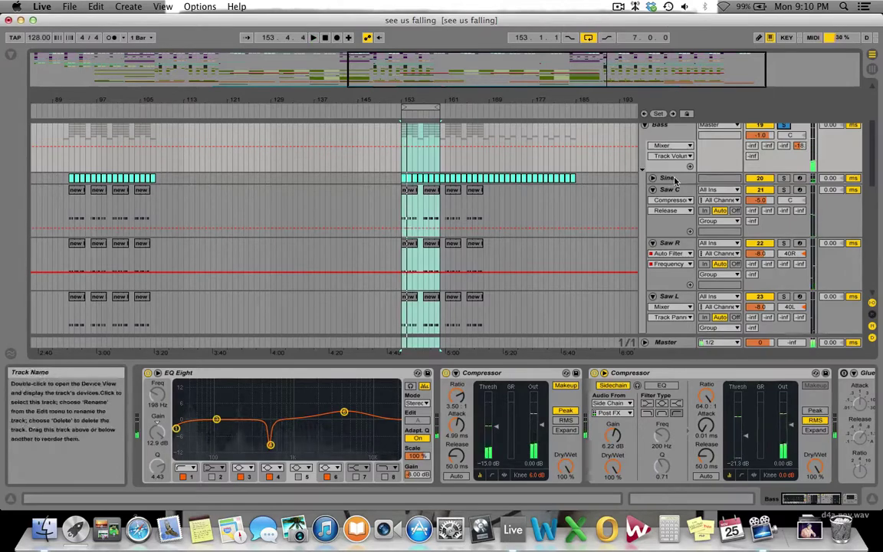
- Examine the device chains of the Bass group's layers, from Saw C through the Noise tracks to stab 2
{"action": "left_click", "coordinate": [677, 220]}
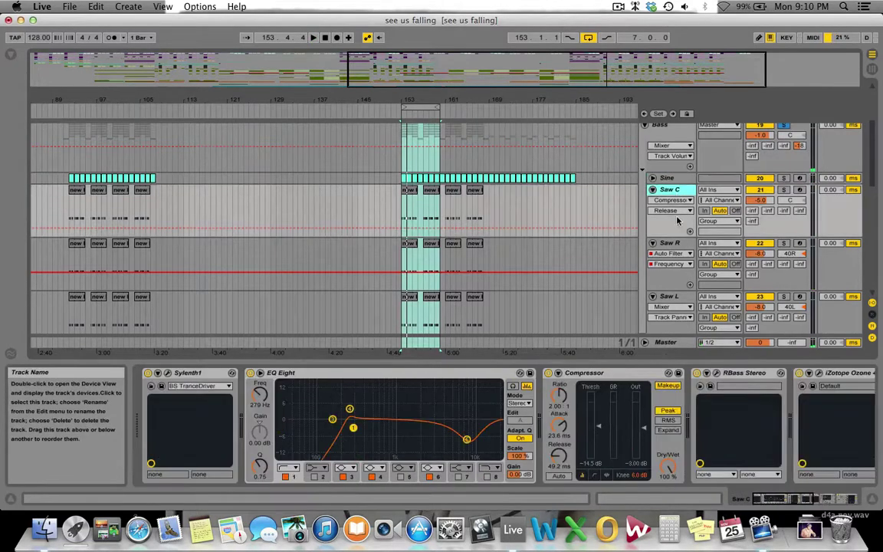
{"action": "left_click", "coordinate": [677, 245]}
{"action": "scroll", "coordinate": [677, 245], "scroll_direction": "down", "scroll_amount": 3}
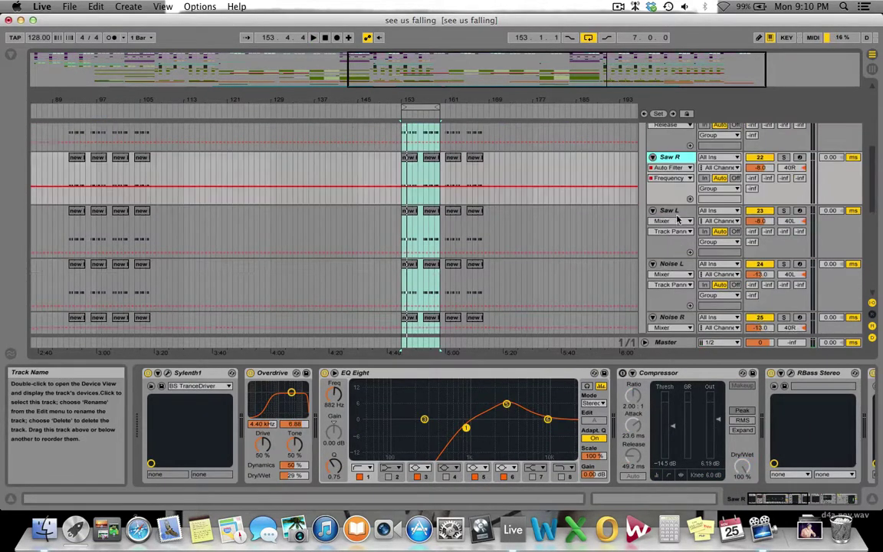
{"action": "left_click", "coordinate": [677, 252]}
{"action": "left_click", "coordinate": [678, 263]}
{"action": "scroll", "coordinate": [678, 263], "scroll_direction": "down", "scroll_amount": 3}
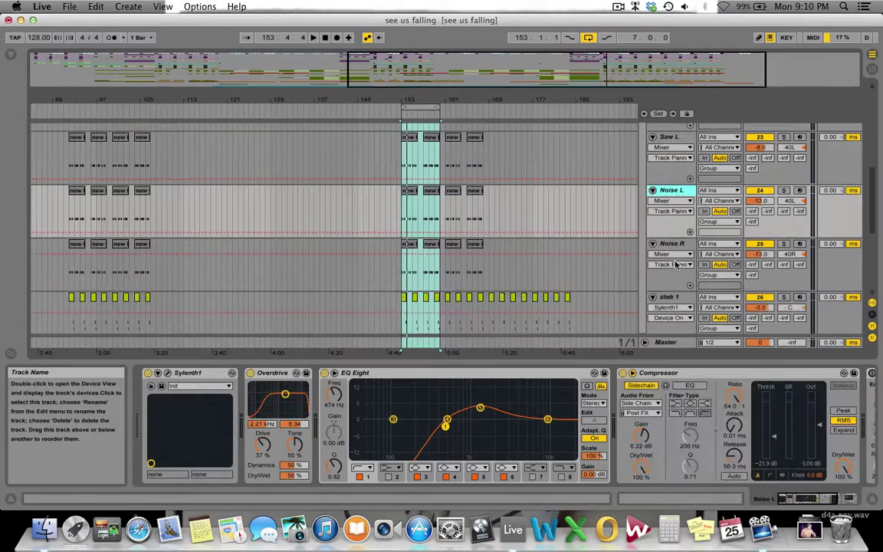
{"action": "left_click", "coordinate": [669, 253]}
{"action": "scroll", "coordinate": [663, 299], "scroll_direction": "down", "scroll_amount": 2}
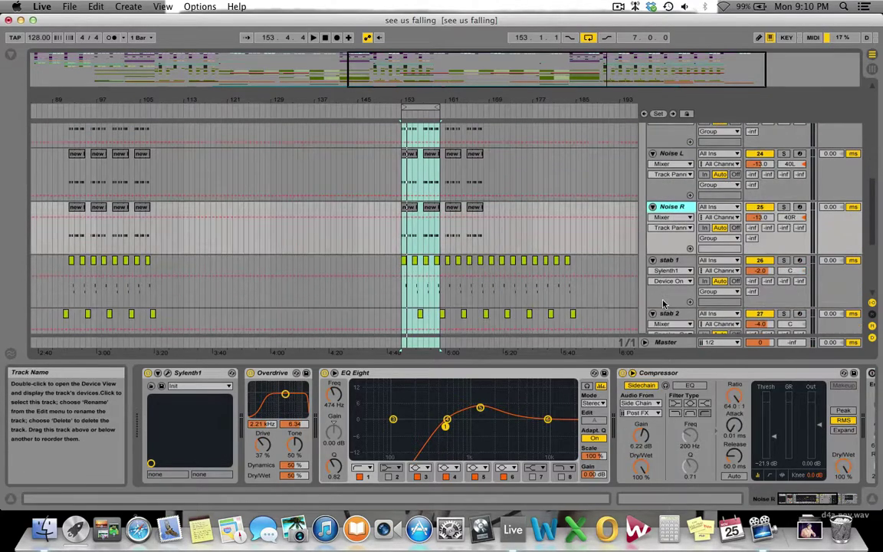
{"action": "left_click", "coordinate": [668, 263]}
{"action": "left_click", "coordinate": [675, 315]}
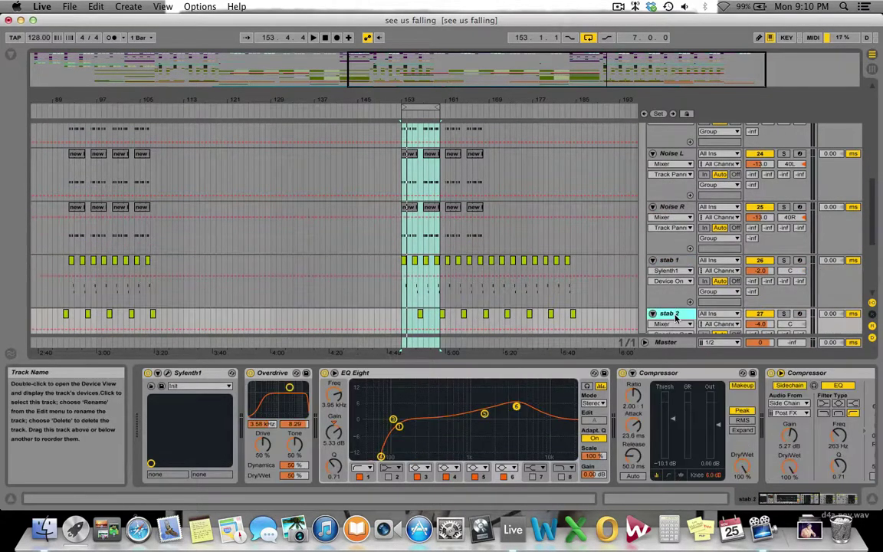
- Solo the Sine track of the Bass group and play the loop from bar 153
{"action": "scroll", "coordinate": [652, 230], "scroll_direction": "up", "scroll_amount": 3}
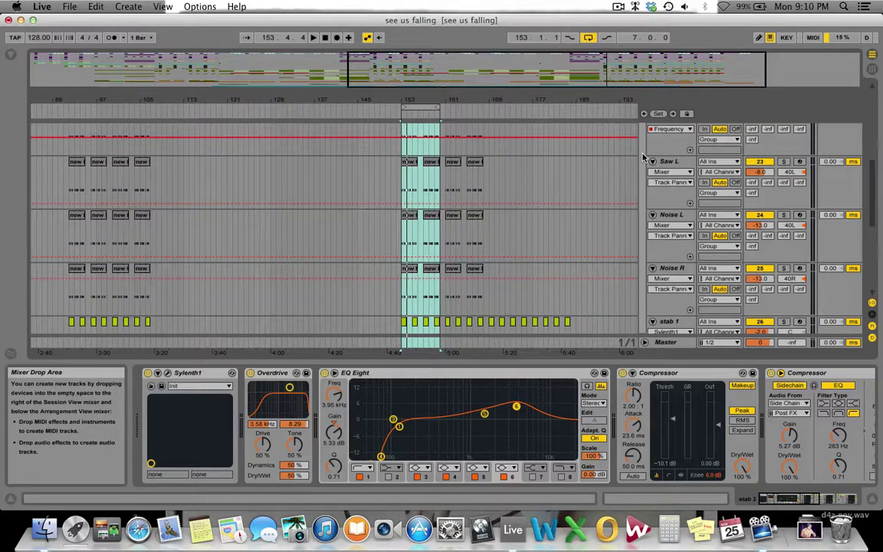
{"action": "scroll", "coordinate": [644, 158], "scroll_direction": "up", "scroll_amount": 4}
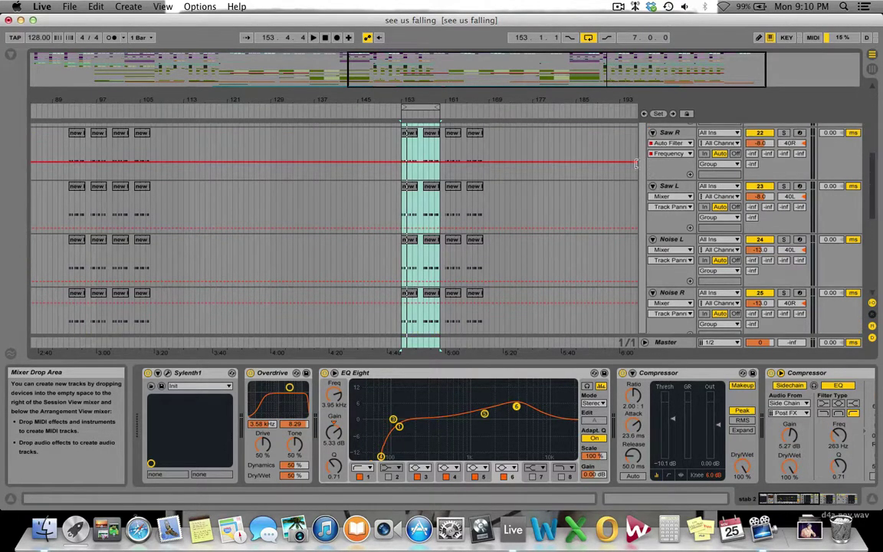
{"action": "left_click", "coordinate": [667, 215]}
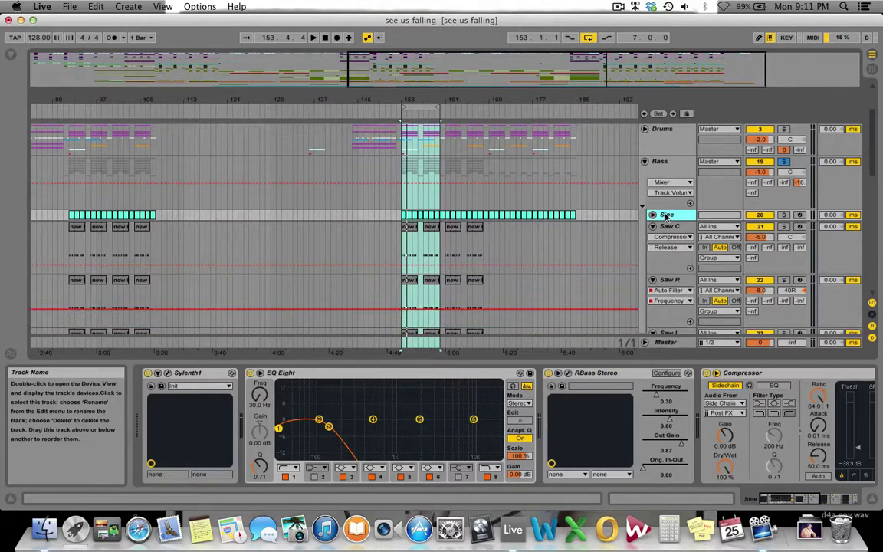
{"action": "scroll", "coordinate": [666, 217], "scroll_direction": "down", "scroll_amount": 3}
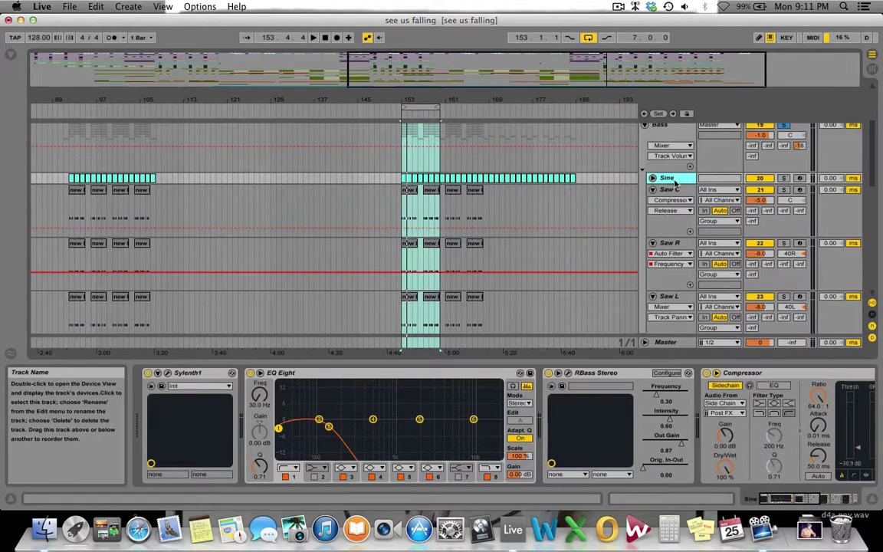
{"action": "left_click", "coordinate": [783, 178]}
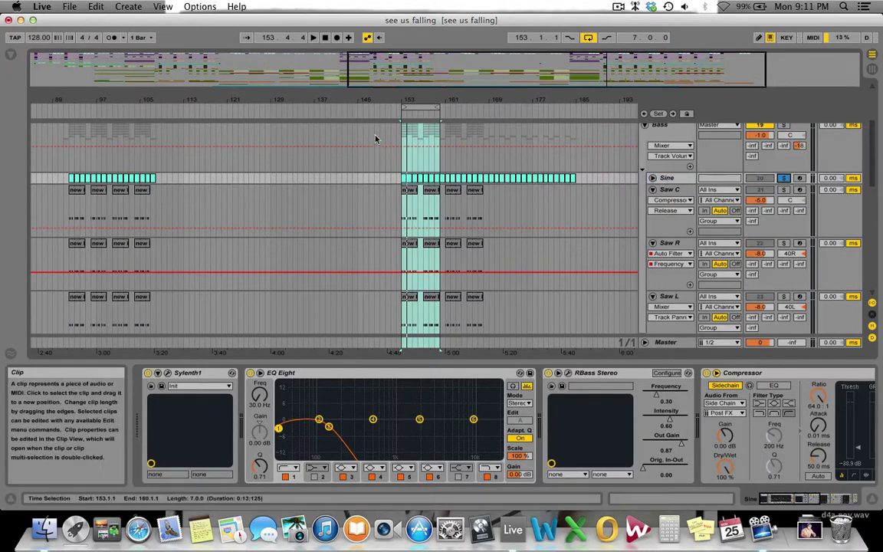
{"action": "left_click_drag", "start_coordinate": [374, 90], "coordinate": [508, 88]}
{"action": "key", "text": "space"}
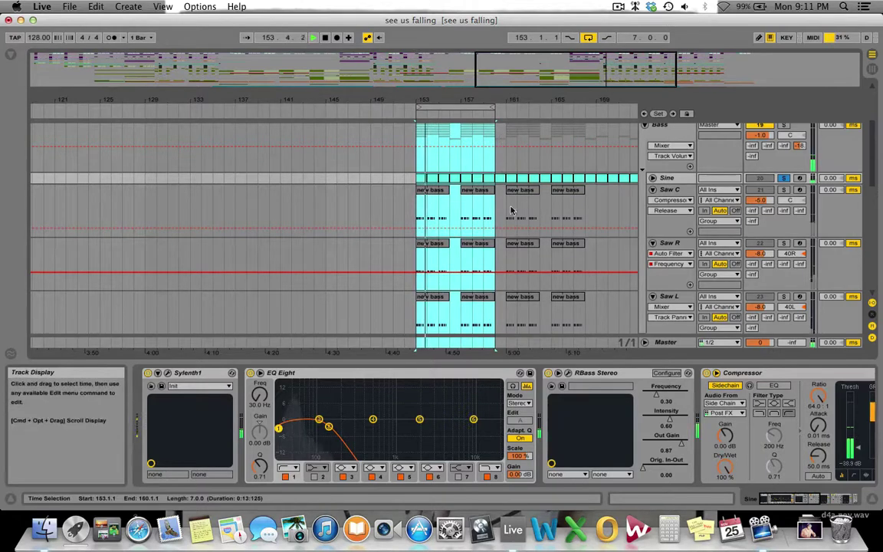
{"action": "key", "text": "space"}
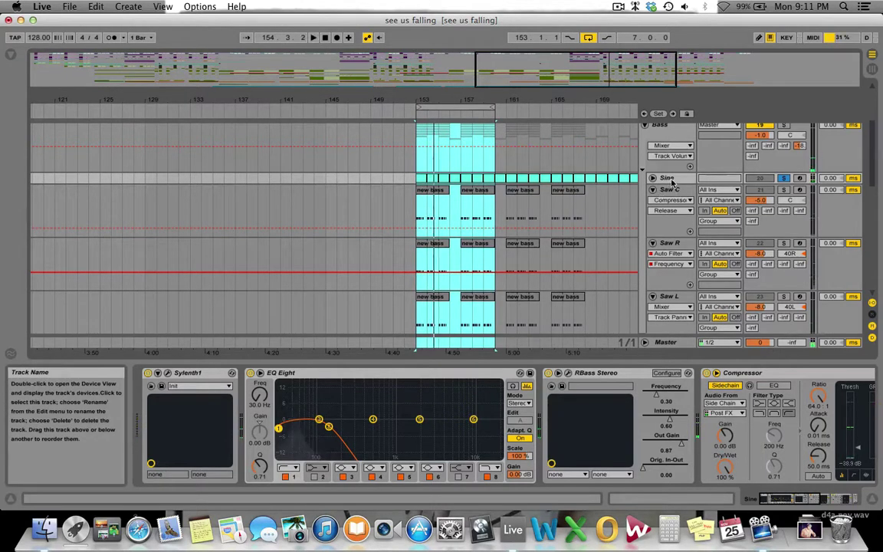
- Open the Sine track's Sylenth1 editor and check the voices setting of Oscillator A1
{"action": "left_click", "coordinate": [668, 178]}
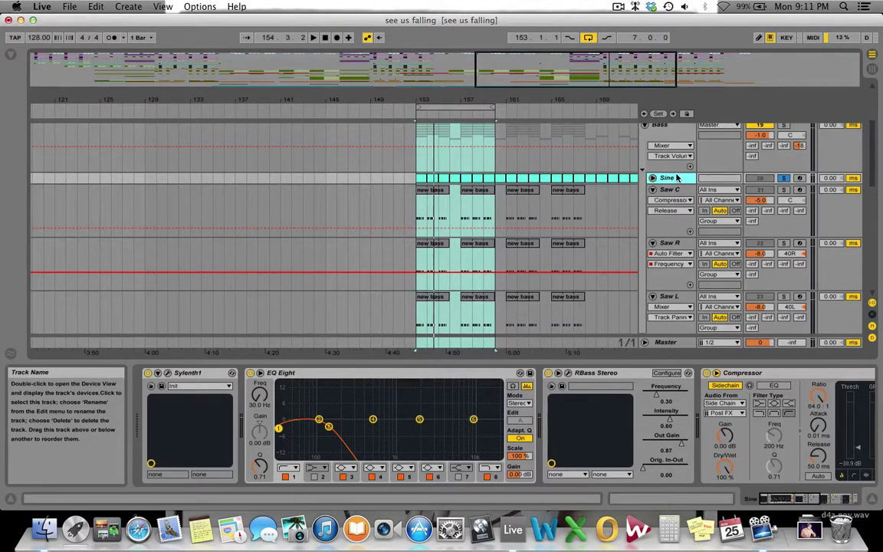
{"action": "scroll", "coordinate": [677, 178], "scroll_direction": "up", "scroll_amount": 1}
{"action": "scroll", "coordinate": [677, 178], "scroll_direction": "down", "scroll_amount": 2}
{"action": "left_click", "coordinate": [252, 335]}
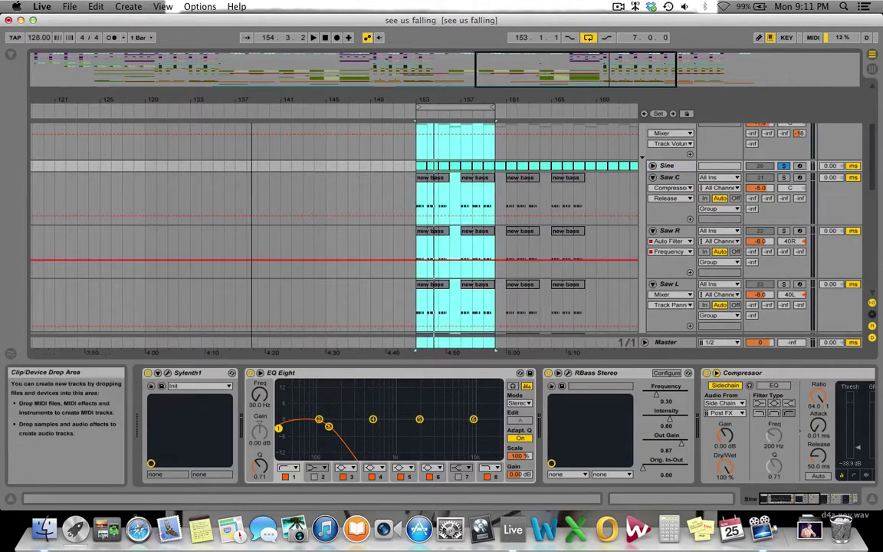
{"action": "scroll", "coordinate": [333, 222], "scroll_direction": "right", "scroll_amount": 4}
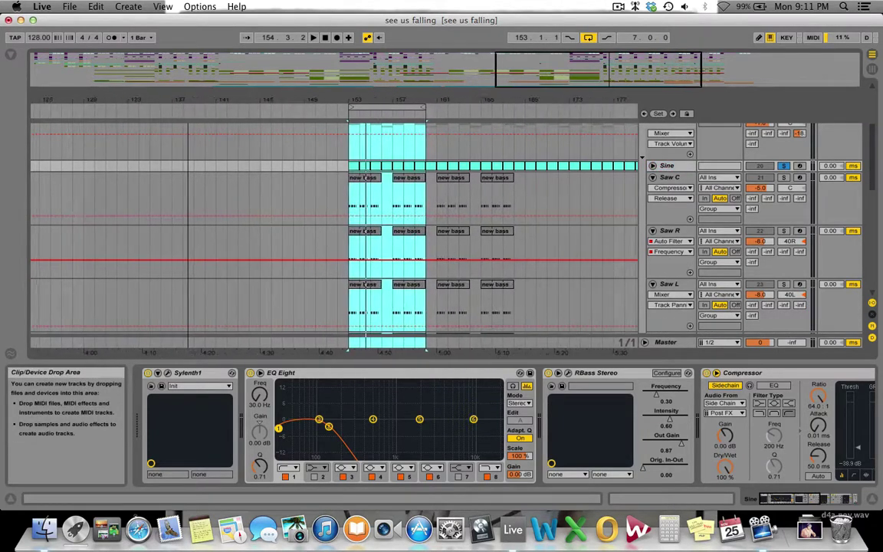
{"action": "scroll", "coordinate": [333, 230], "scroll_direction": "left", "scroll_amount": 3}
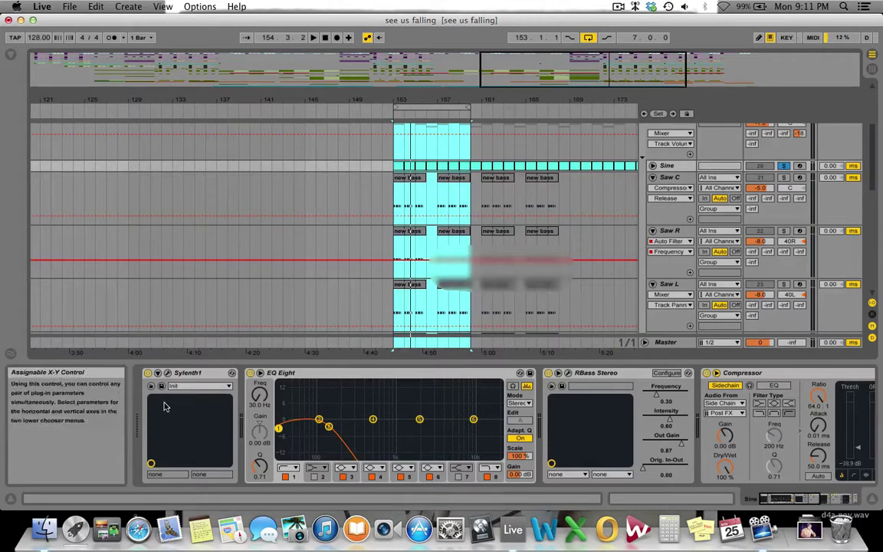
{"action": "left_click", "coordinate": [168, 374]}
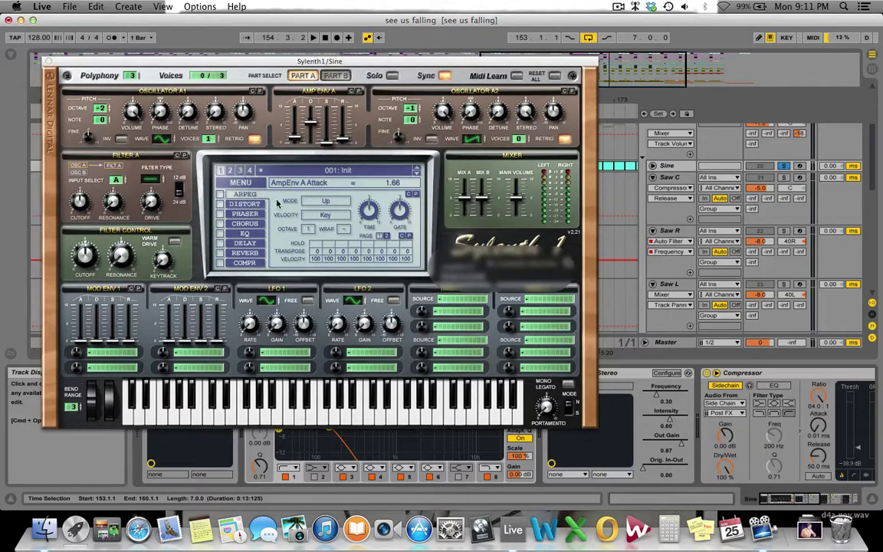
{"action": "left_click", "coordinate": [209, 140]}
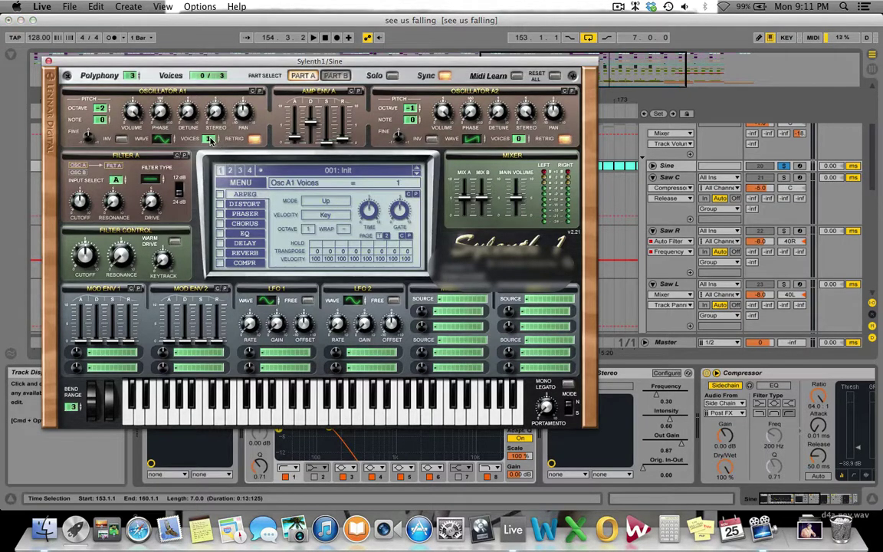
- Check Oscillator A1's waveform and stereo setting in the Sine track's Sylenth1 editor while listening to the loop
{"action": "left_click", "coordinate": [160, 139]}
{"action": "left_click", "coordinate": [216, 113]}
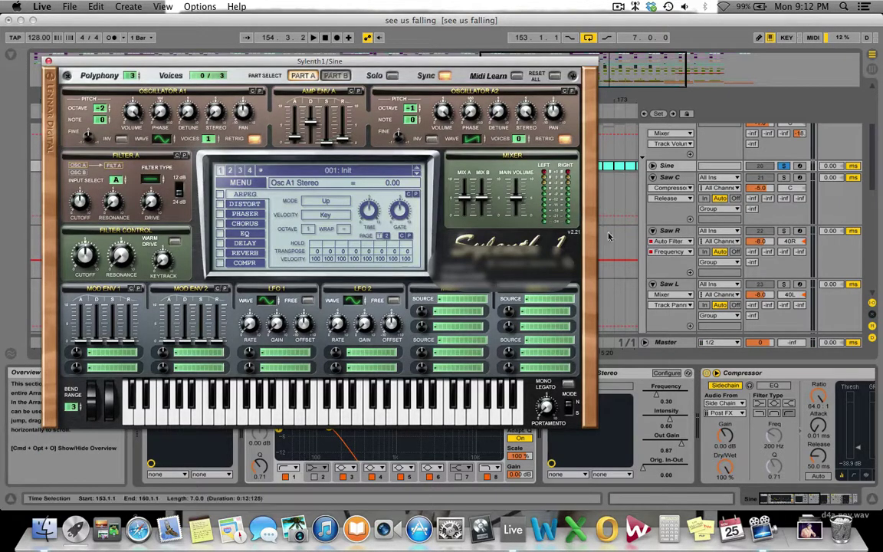
{"action": "key", "text": "space"}
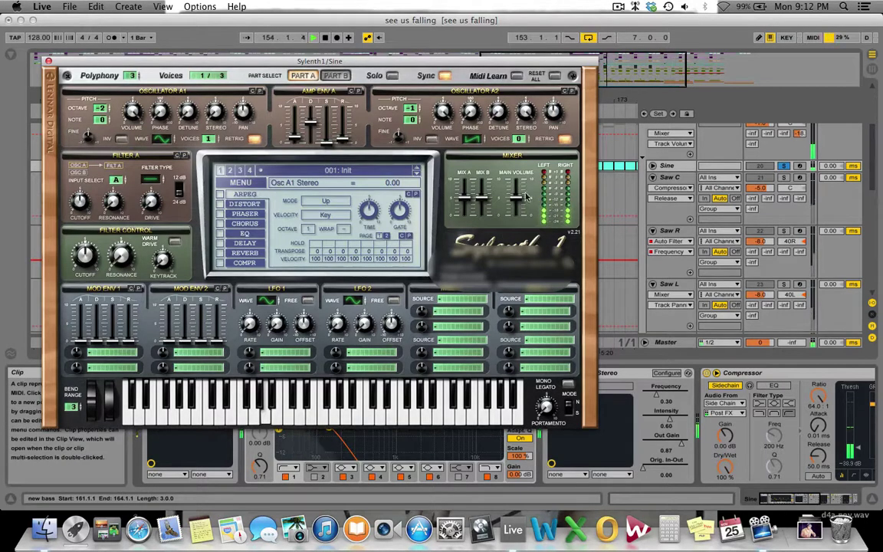
{"action": "left_click", "coordinate": [48, 60]}
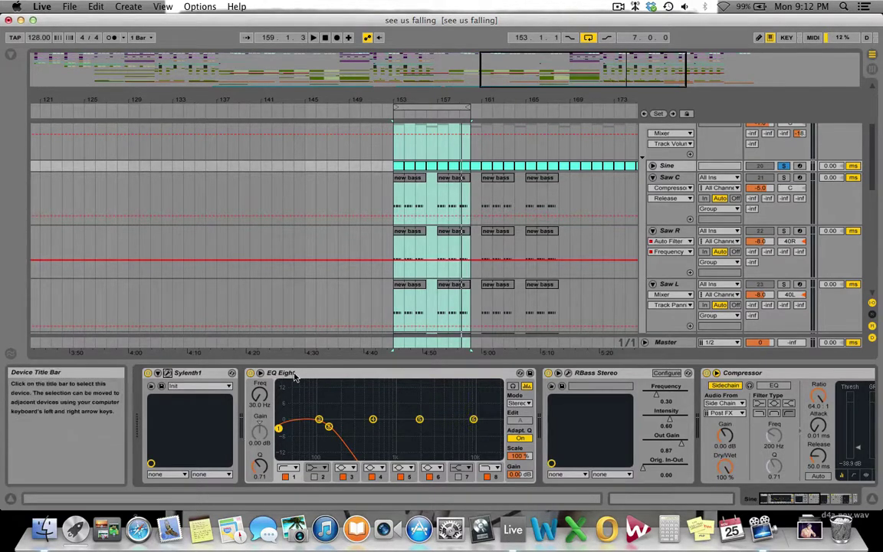
- Examine the Sine track's device chain, from EQ Eight and RBass Stereo through the two sidechained Compressors to Utility
{"action": "left_click", "coordinate": [256, 373]}
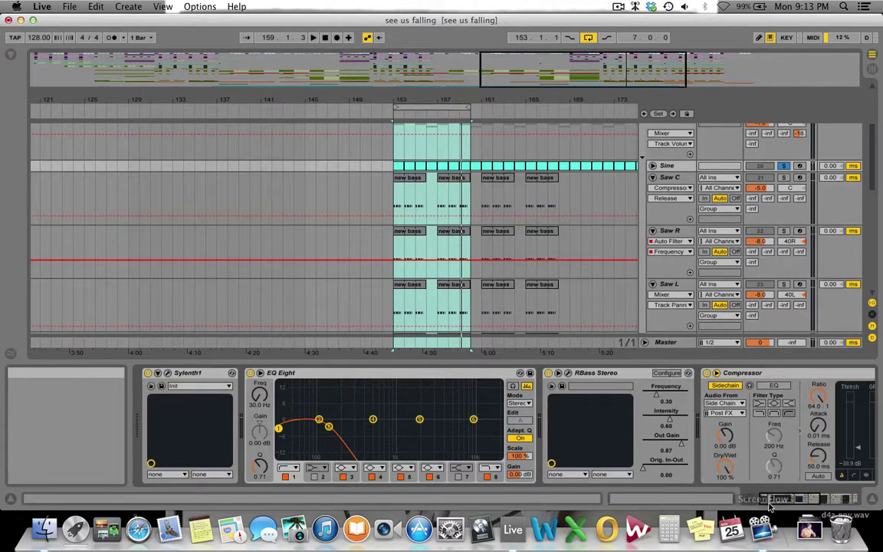
{"action": "left_click", "coordinate": [798, 502]}
{"action": "left_click_drag", "start_coordinate": [797, 502], "coordinate": [827, 507]}
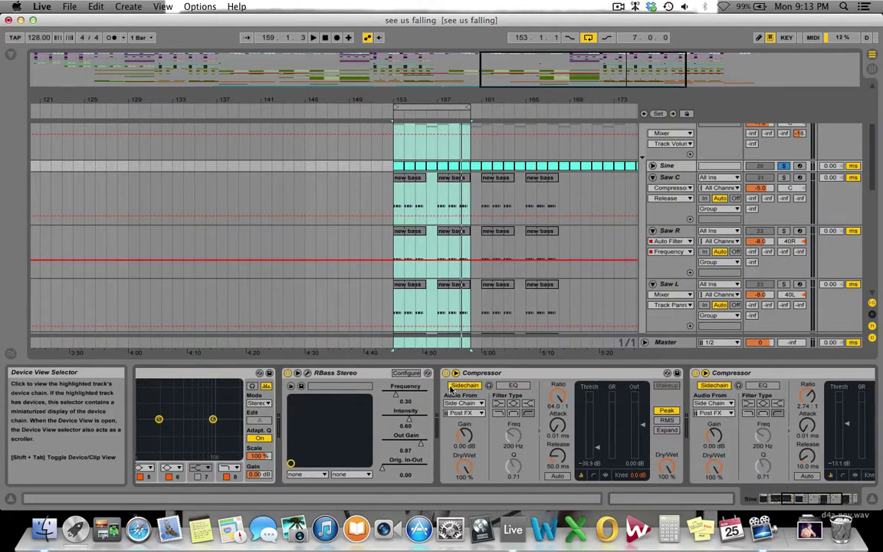
{"action": "left_click", "coordinate": [491, 373]}
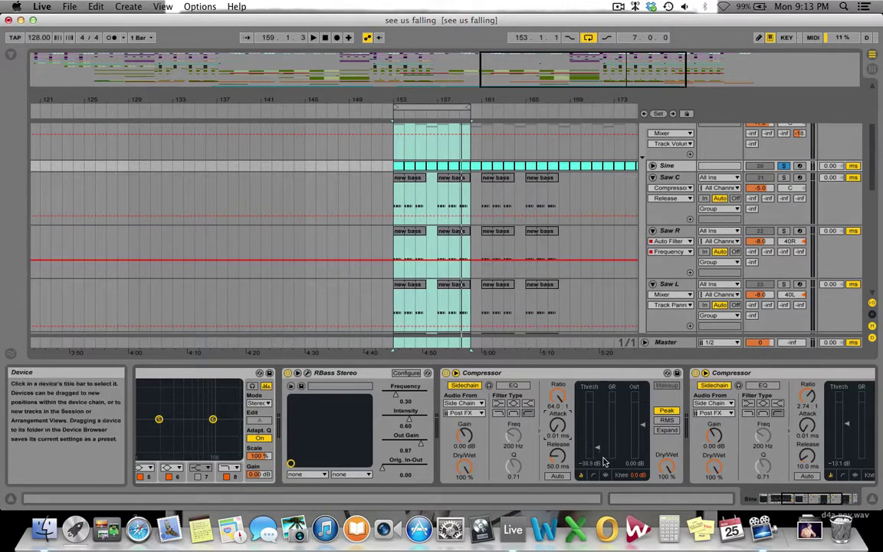
{"action": "left_click", "coordinate": [815, 499]}
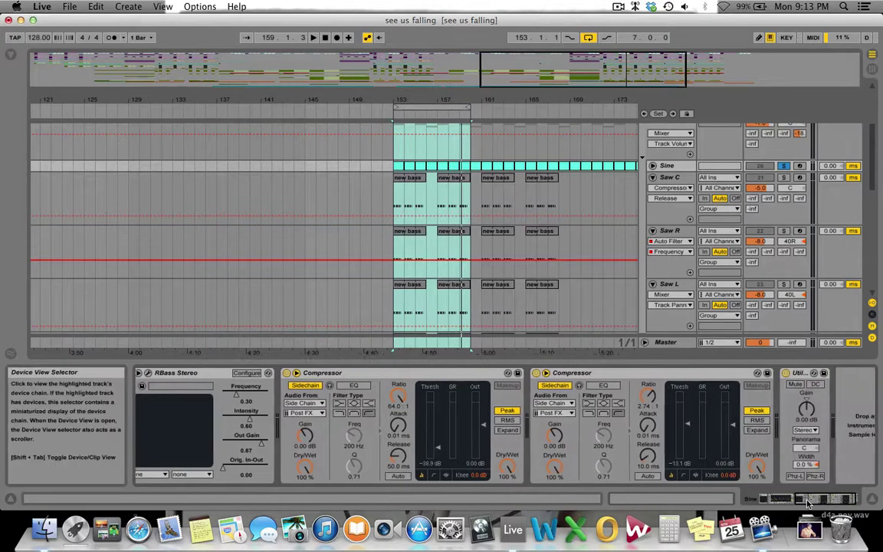
{"action": "left_click", "coordinate": [570, 373]}
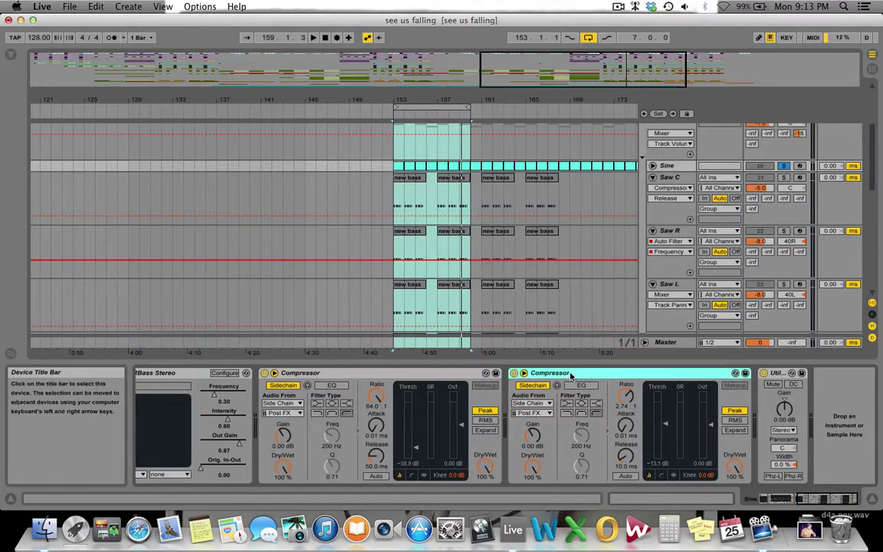
{"action": "left_click", "coordinate": [678, 166]}
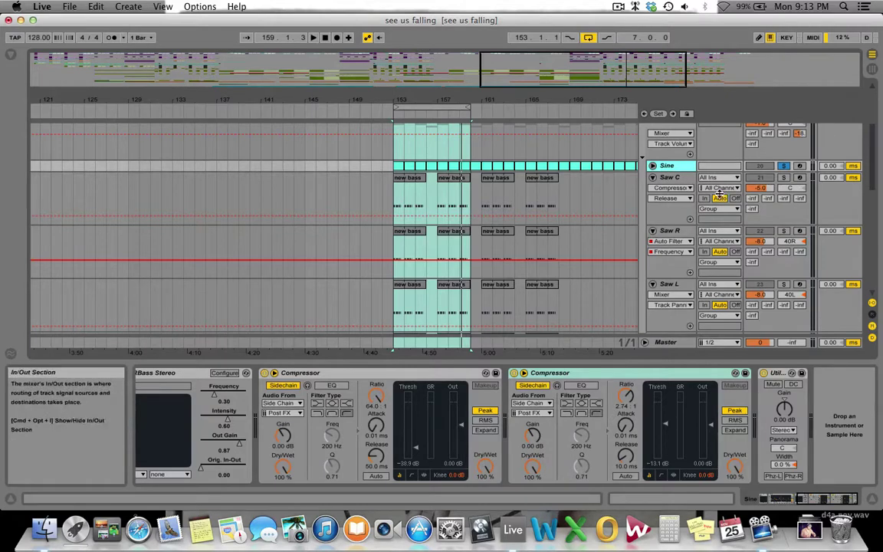
{"action": "left_click", "coordinate": [778, 374]}
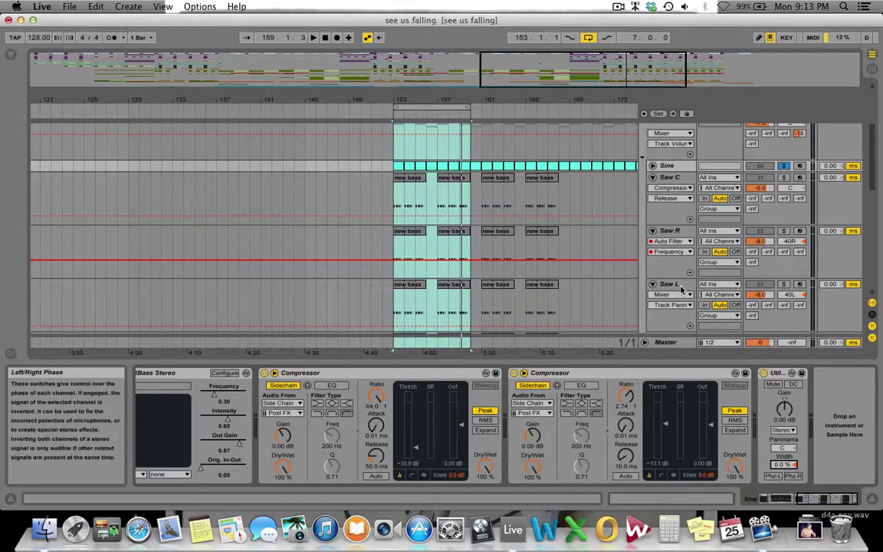
{"action": "left_click", "coordinate": [798, 499]}
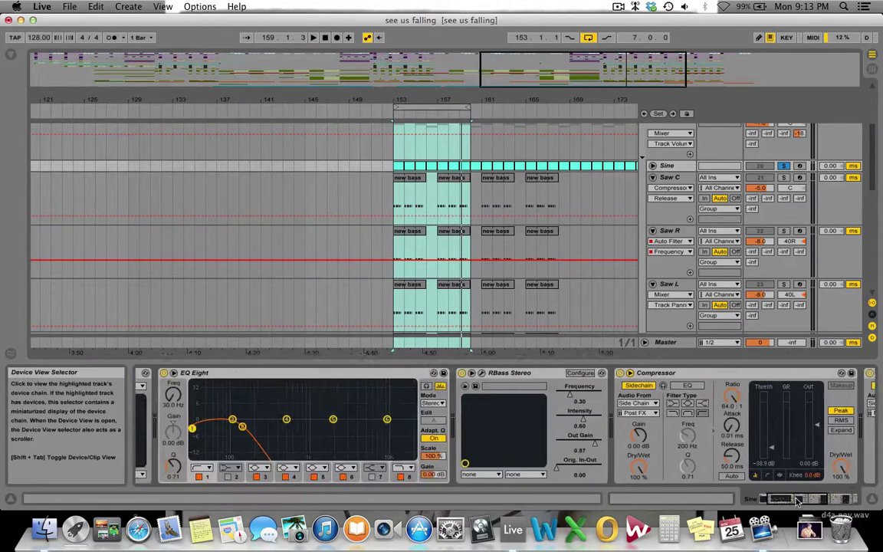
{"action": "mouse_move", "coordinate": [797, 500]}
{"action": "left_mouse_down"}
{"action": "mouse_move", "coordinate": [785, 500]}
{"action": "mouse_move", "coordinate": [809, 500]}
{"action": "mouse_move", "coordinate": [790, 502]}
{"action": "left_mouse_up"}
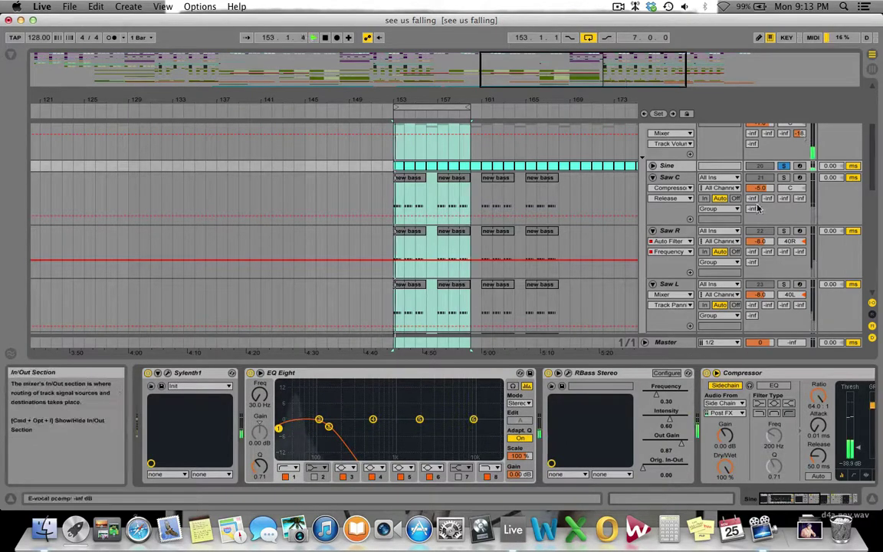
- Expand the Drums group and play the loop with its external-input kick track soloed alongside the Sine
{"action": "key", "text": "space"}
{"action": "scroll", "coordinate": [871, 153], "scroll_direction": "up", "scroll_amount": 5}
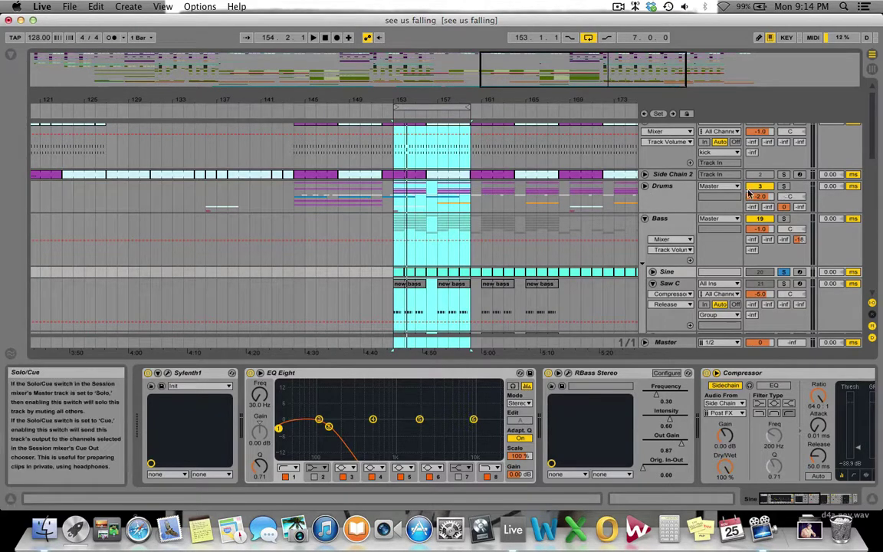
{"action": "left_click", "coordinate": [645, 186]}
{"action": "scroll", "coordinate": [666, 238], "scroll_direction": "down", "scroll_amount": 4}
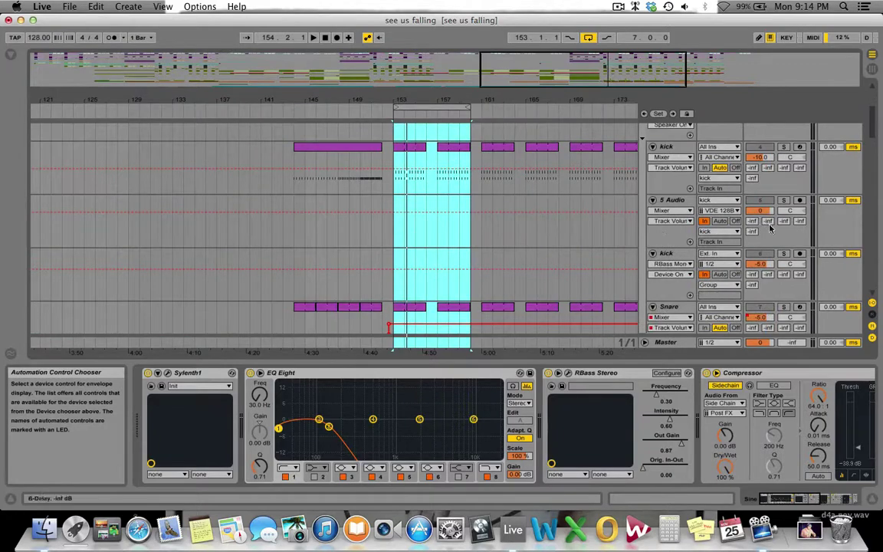
{"action": "left_click", "coordinate": [785, 253]}
{"action": "key", "text": "space"}
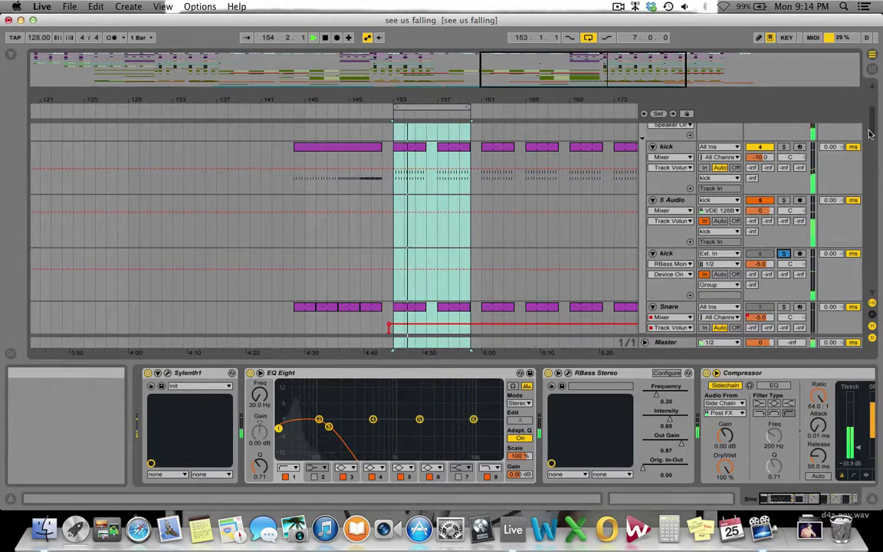
{"action": "scroll", "coordinate": [783, 238], "scroll_direction": "down", "scroll_amount": 2}
{"action": "key", "text": "space"}
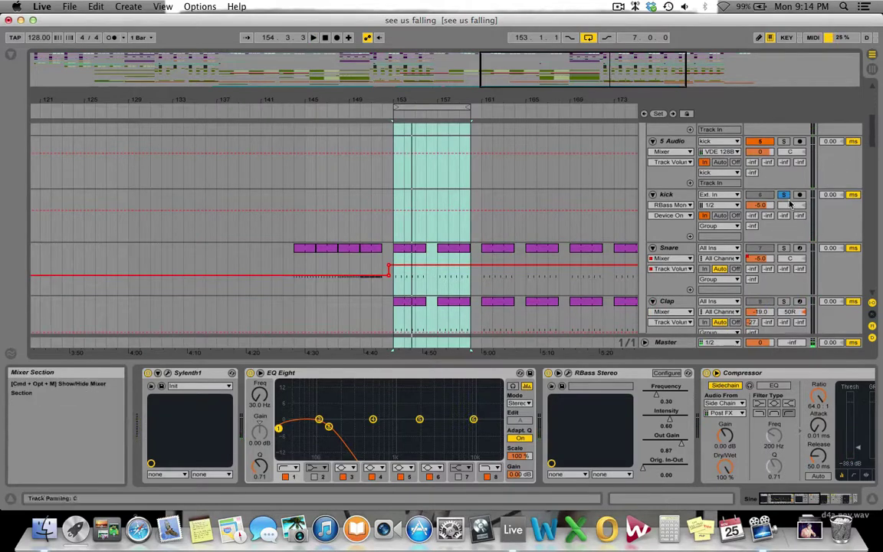
- Play the loop with the Bass group's Saw C track soloed alone, adding the Sine track's solo during playback
{"action": "scroll", "coordinate": [737, 189], "scroll_direction": "up", "scroll_amount": 2}
{"action": "scroll", "coordinate": [674, 230], "scroll_direction": "down", "scroll_amount": 5}
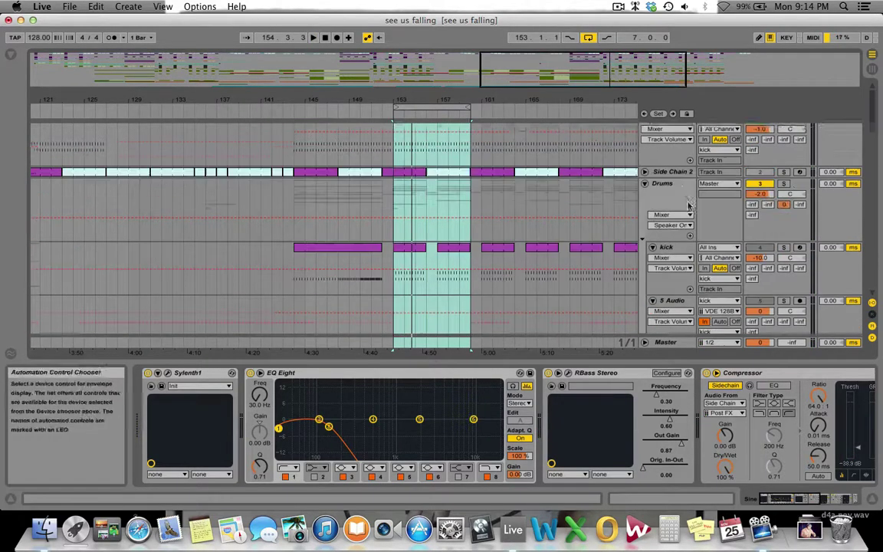
{"action": "scroll", "coordinate": [544, 259], "scroll_direction": "down", "scroll_amount": 4}
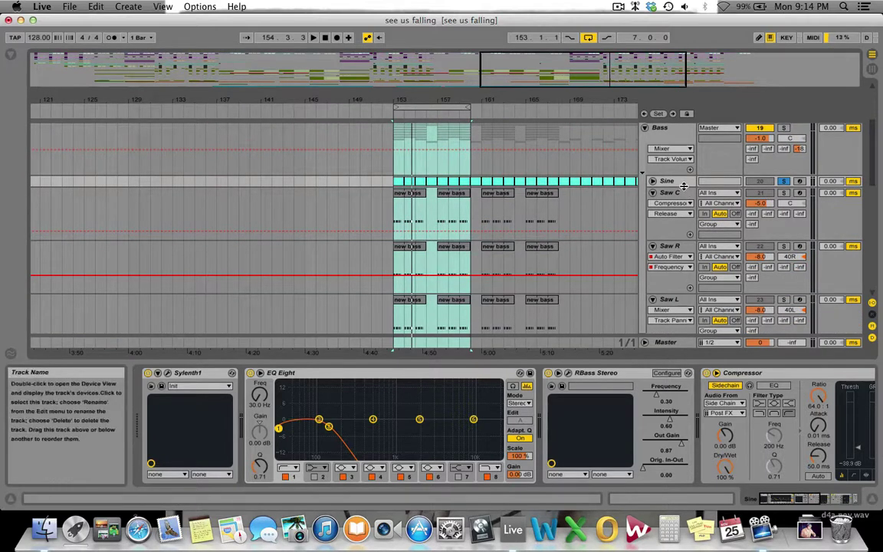
{"action": "left_click", "coordinate": [668, 195]}
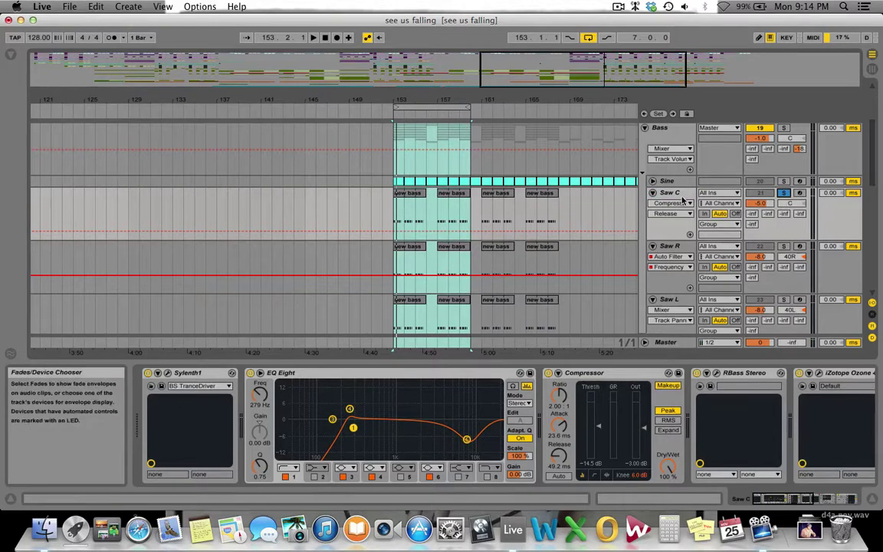
{"action": "left_click", "coordinate": [668, 192]}
{"action": "key", "text": "space"}
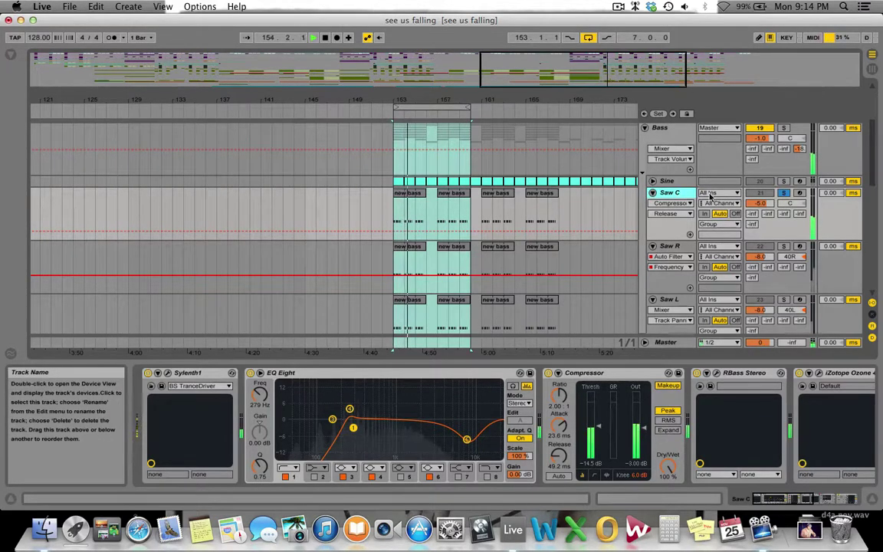
{"action": "left_click", "coordinate": [785, 182]}
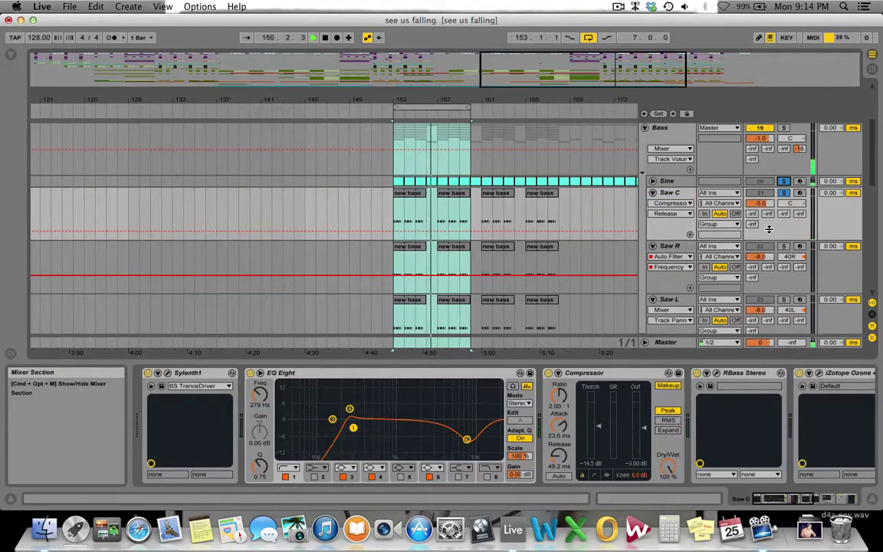
- Compare the EQ Eight curves of the Sine and Saw C tracks
{"action": "left_click", "coordinate": [688, 182]}
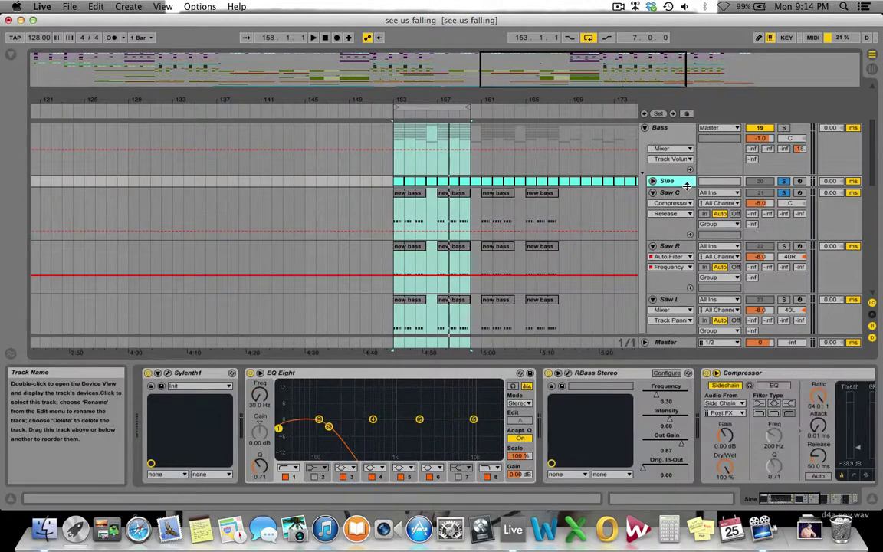
{"action": "left_click", "coordinate": [679, 193]}
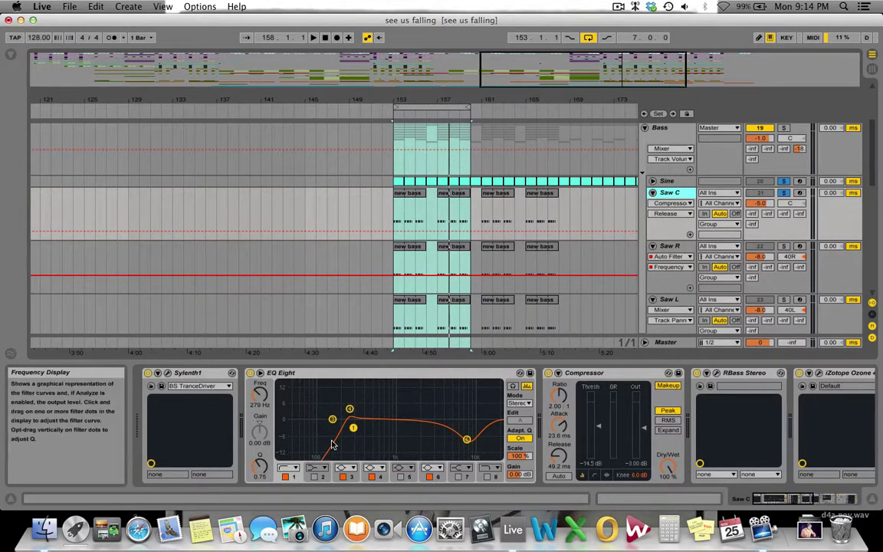
{"action": "left_click", "coordinate": [335, 375]}
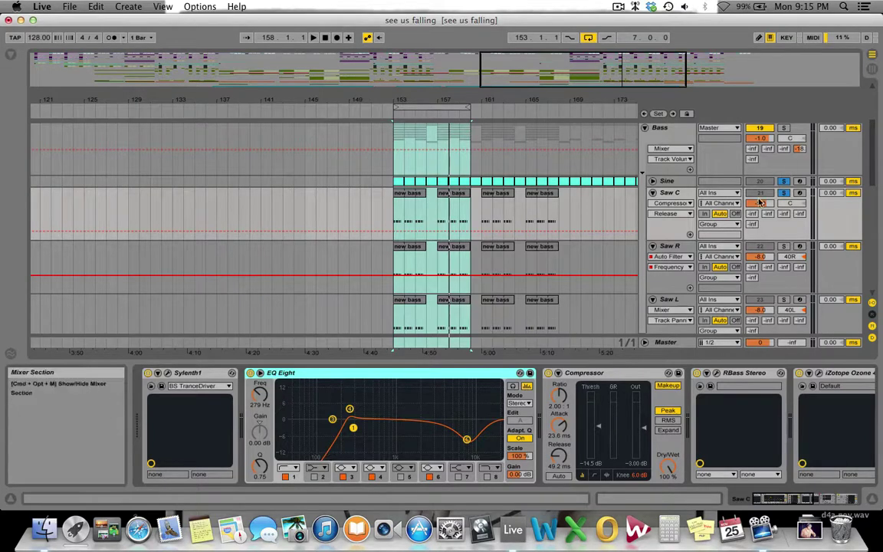
{"action": "left_click", "coordinate": [666, 181]}
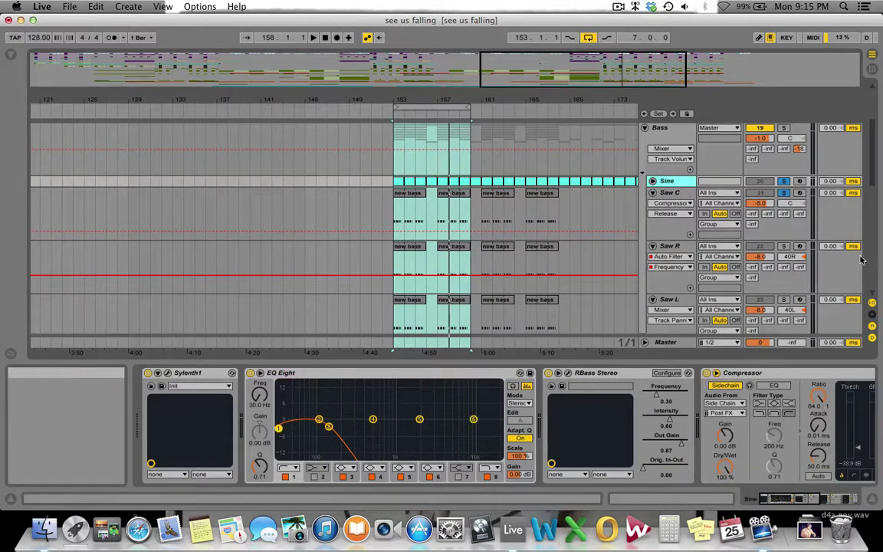
{"action": "left_click", "coordinate": [669, 192]}
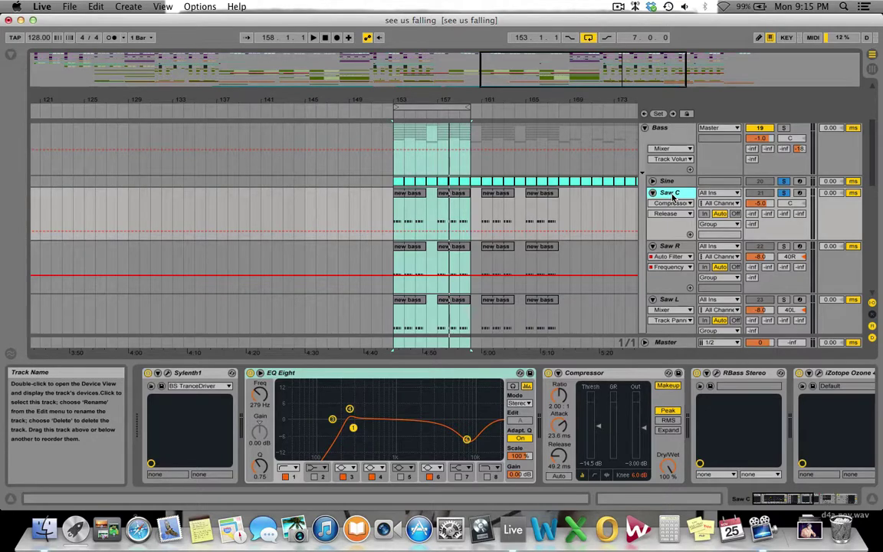
{"action": "left_click", "coordinate": [677, 182]}
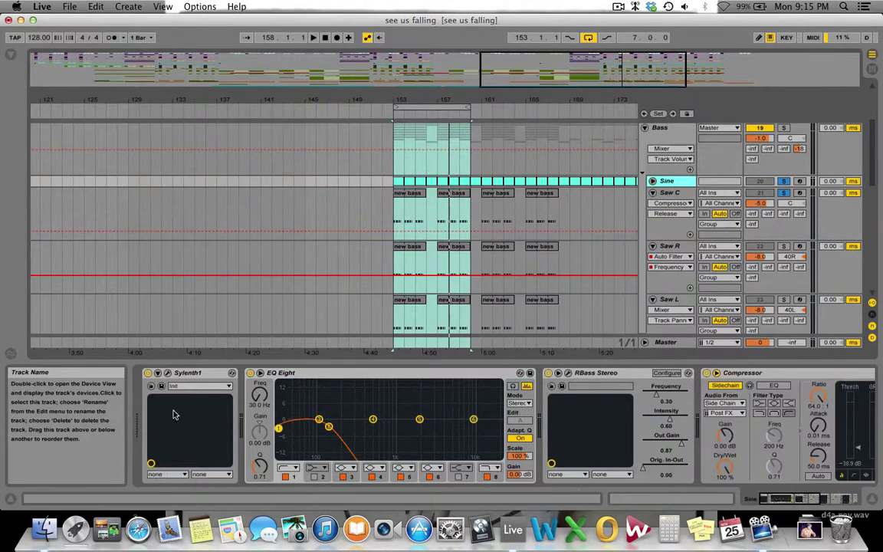
{"action": "left_click", "coordinate": [672, 193]}
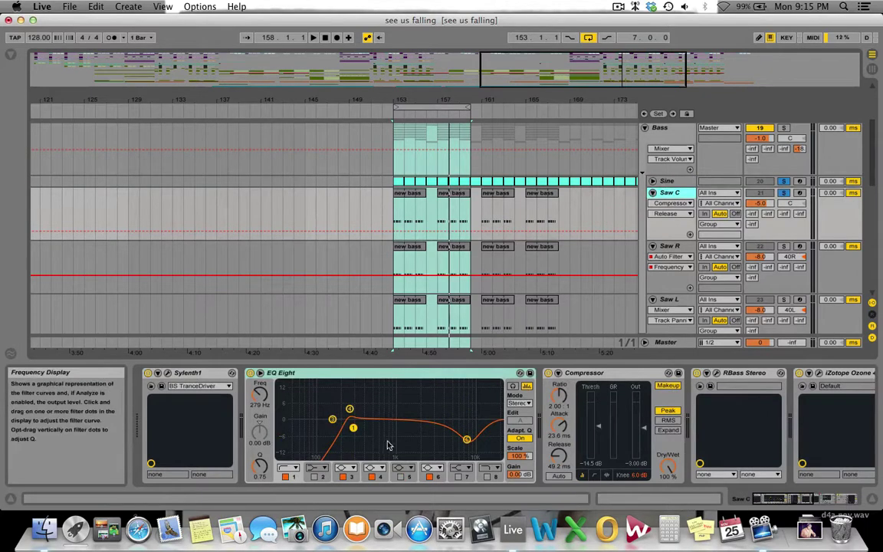
- Inspect Part A's oscillators and the distortion settings of the BS TranceDriver preset in Saw C's Sylenth1 editor
{"action": "left_click", "coordinate": [187, 375]}
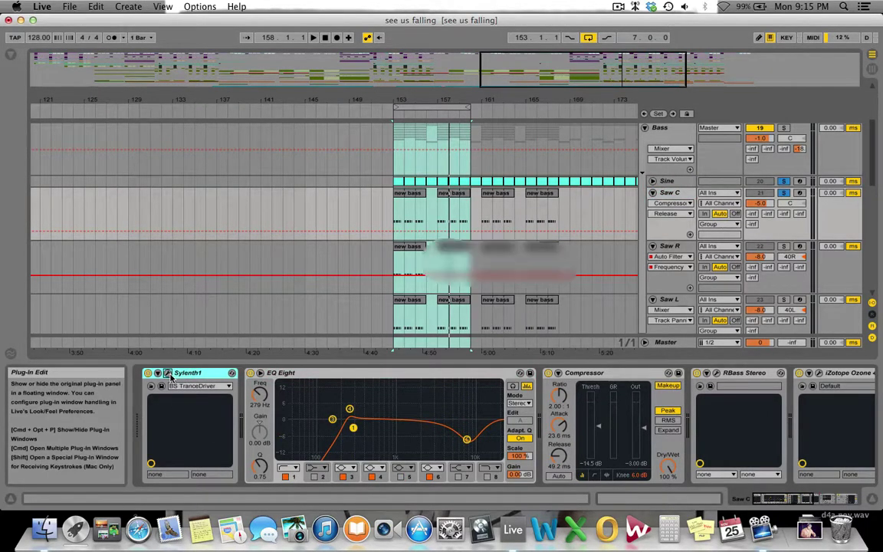
{"action": "left_click", "coordinate": [169, 373]}
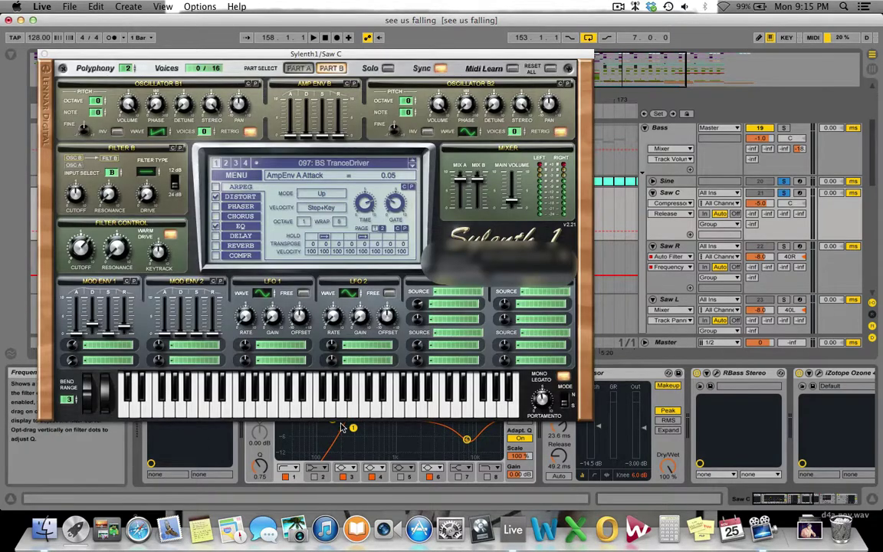
{"action": "left_click", "coordinate": [296, 68]}
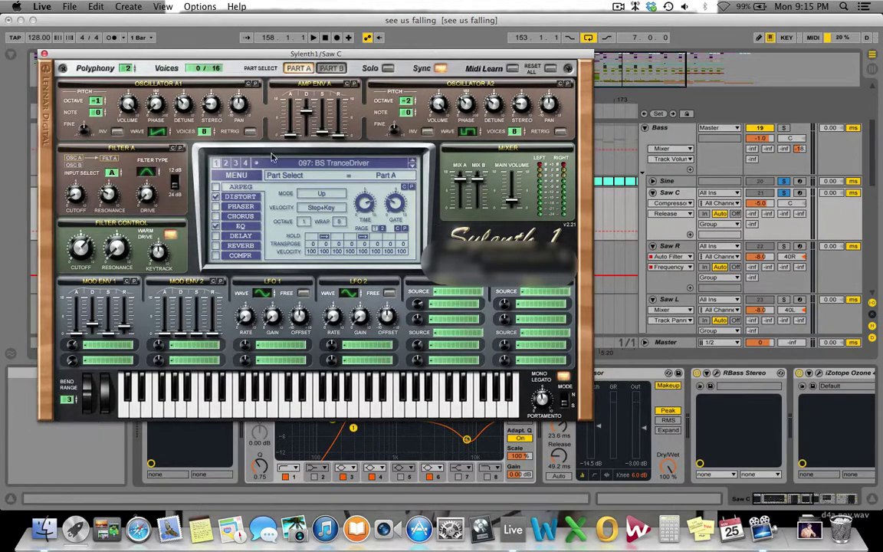
{"action": "left_click", "coordinate": [234, 196]}
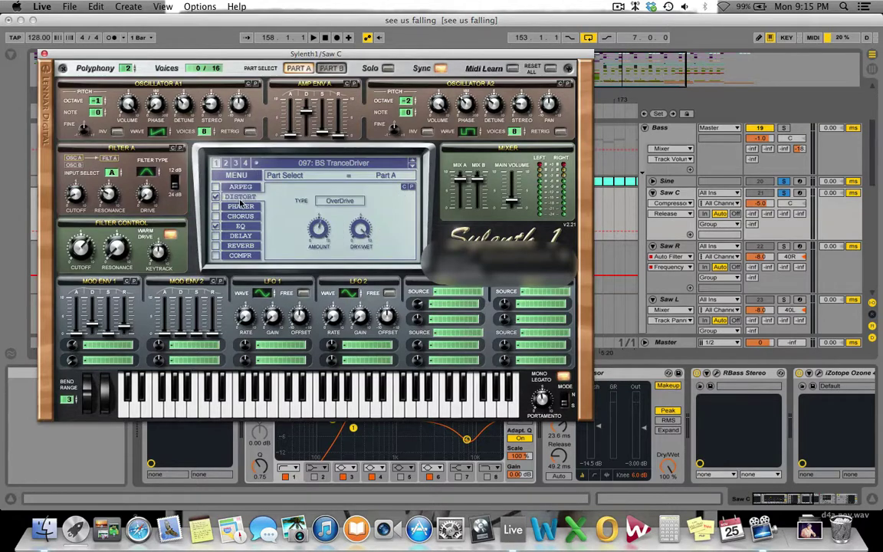
{"action": "left_click", "coordinate": [44, 55]}
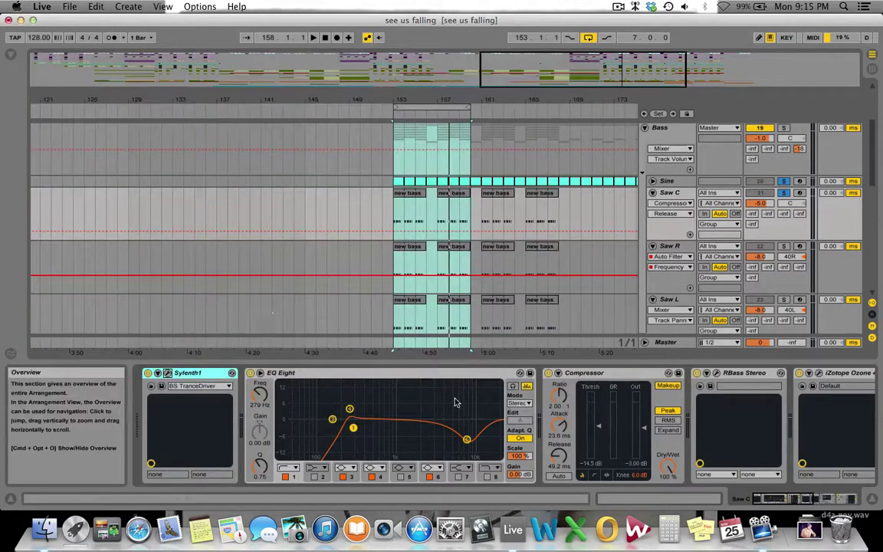
- Play the loop with only Saw C soloed and audition its Compressor by bypassing it and switching it back on
{"action": "left_click", "coordinate": [787, 502]}
{"action": "scroll", "coordinate": [400, 473], "scroll_direction": "left", "scroll_amount": 3}
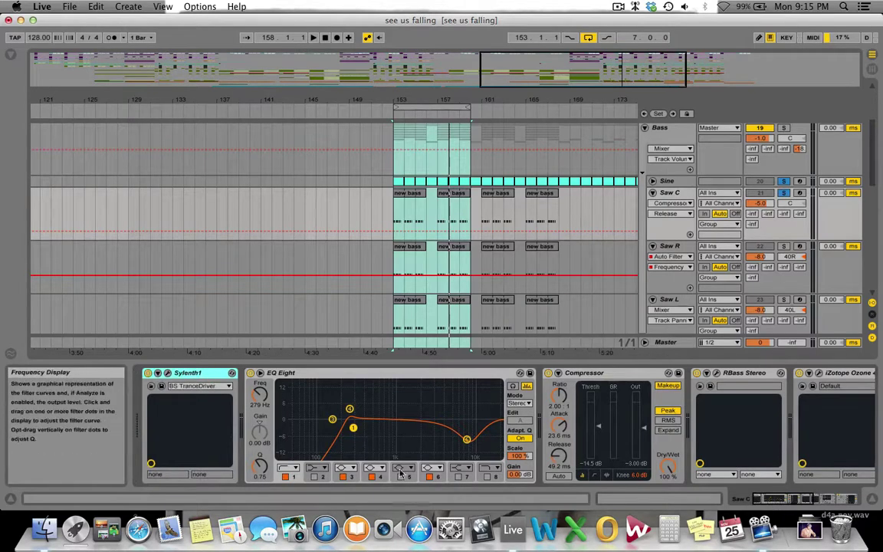
{"action": "scroll", "coordinate": [782, 499], "scroll_direction": "right", "scroll_amount": 5}
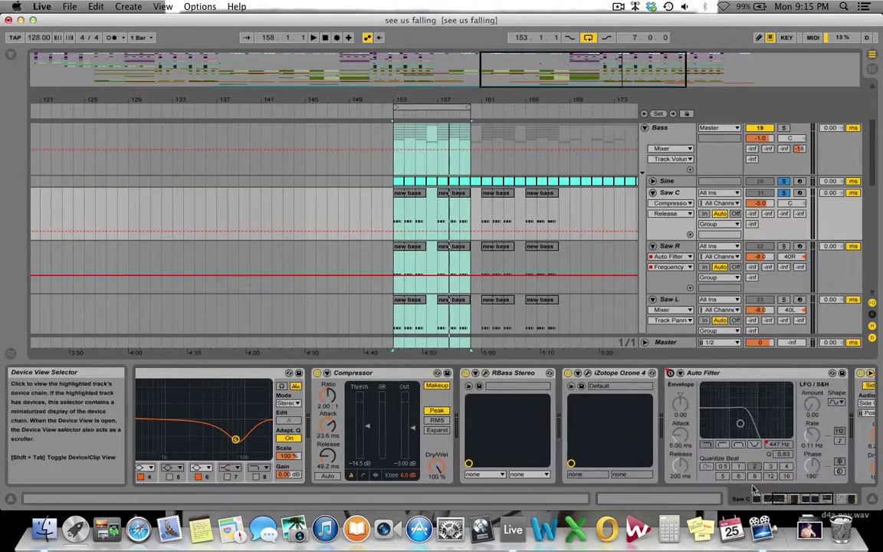
{"action": "left_click", "coordinate": [368, 374]}
{"action": "key", "text": "space"}
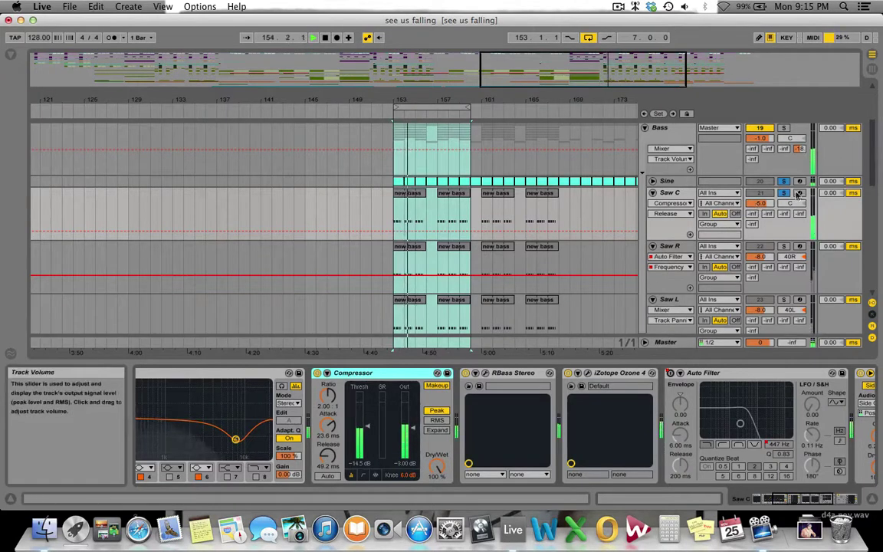
{"action": "left_click", "coordinate": [317, 374]}
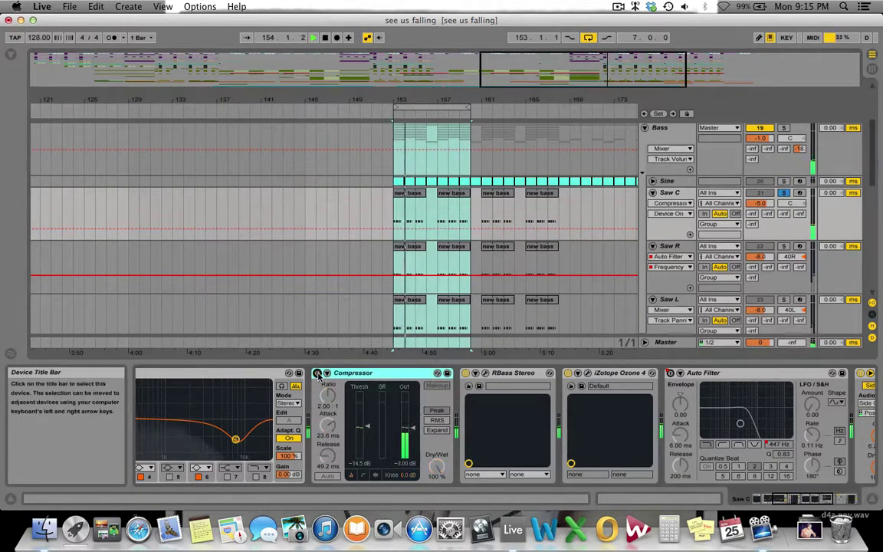
{"action": "left_click", "coordinate": [318, 374]}
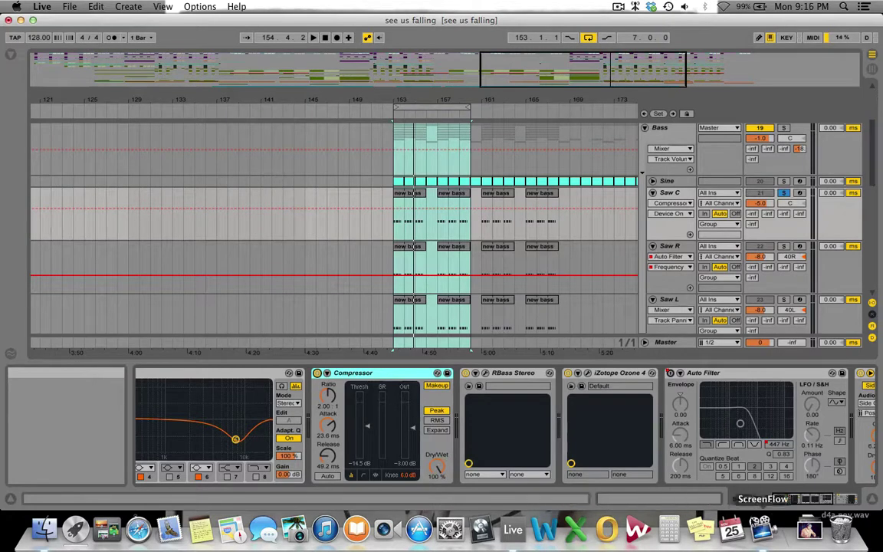
- Inspect the 1.25 to 5.05 kHz band of Multiband Dynamics in Saw C's iZotope Ozone 4, dismissing the Preset Manager and closing the editor when done
{"action": "scroll", "coordinate": [463, 429], "scroll_direction": "right", "scroll_amount": 3}
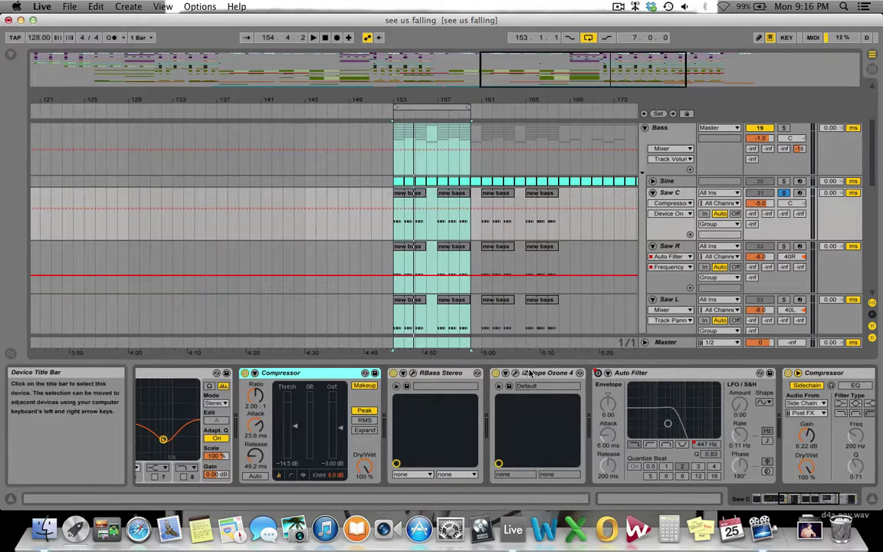
{"action": "left_click", "coordinate": [529, 374]}
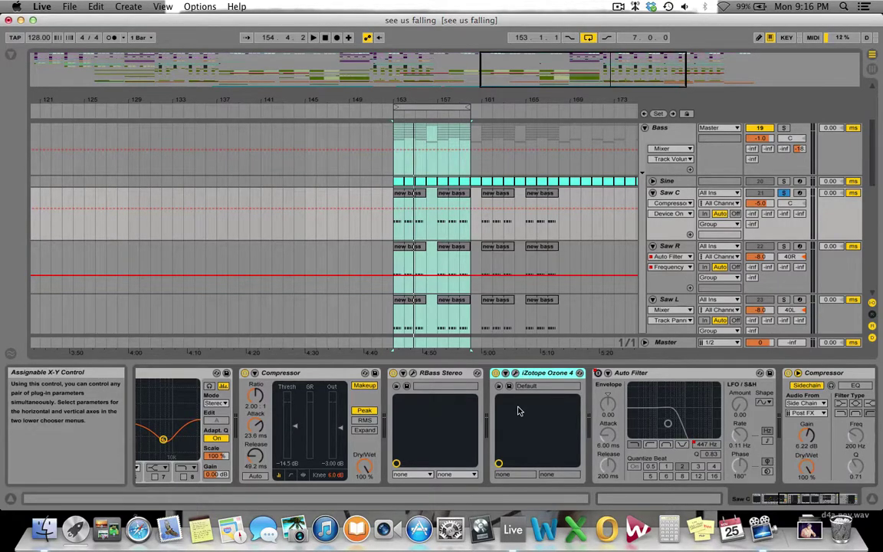
{"action": "left_click", "coordinate": [518, 374]}
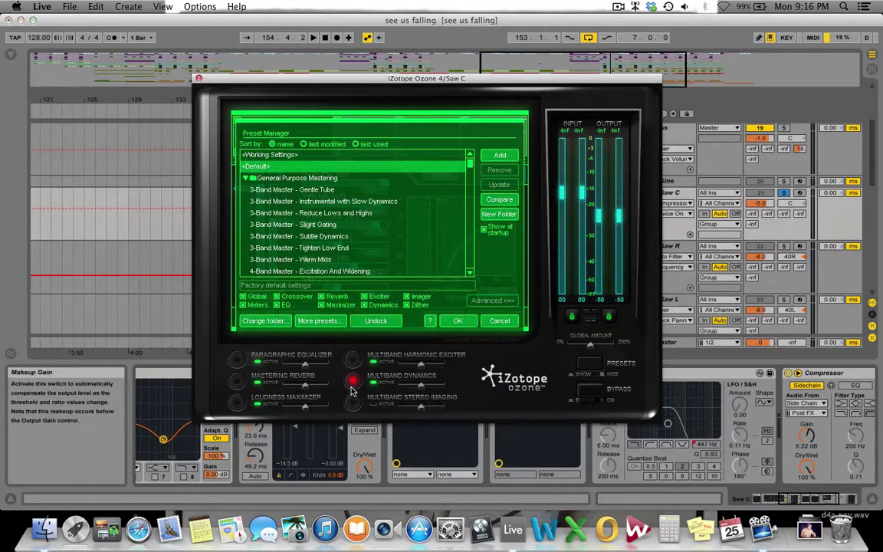
{"action": "left_click", "coordinate": [499, 320]}
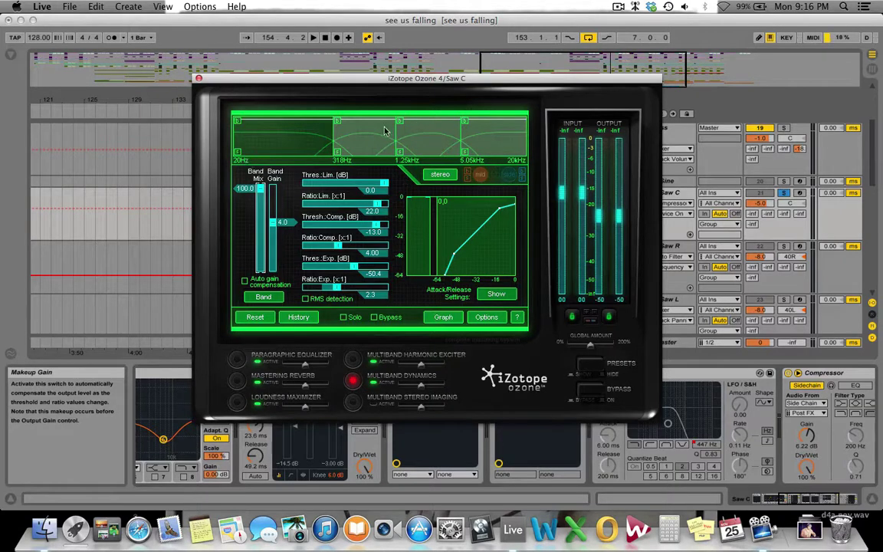
{"action": "left_click", "coordinate": [414, 141]}
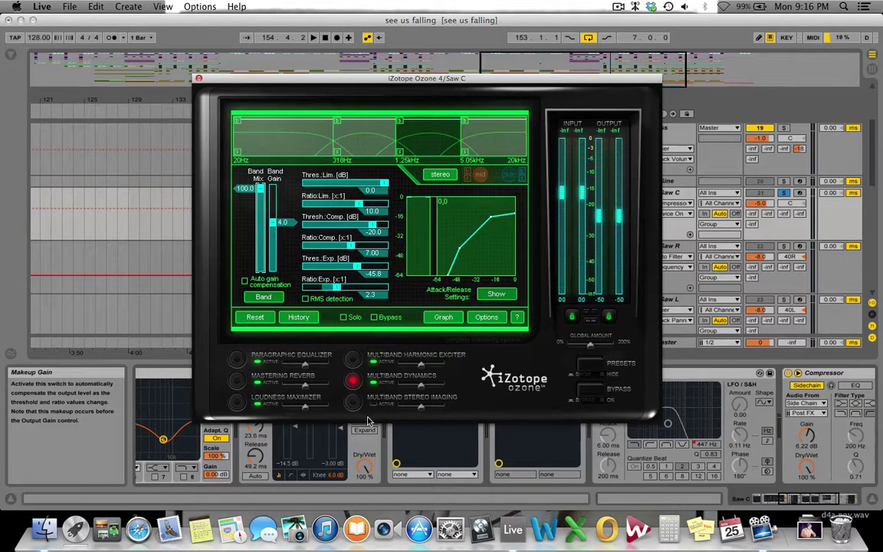
{"action": "left_click", "coordinate": [199, 79]}
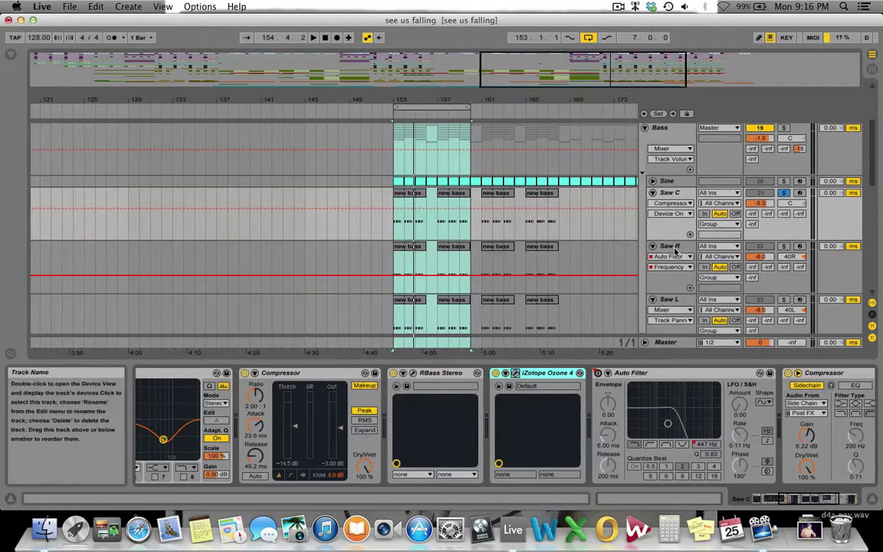
- Compare the device chains of the Saw C, Saw R and Saw L tracks
{"action": "left_click", "coordinate": [669, 246]}
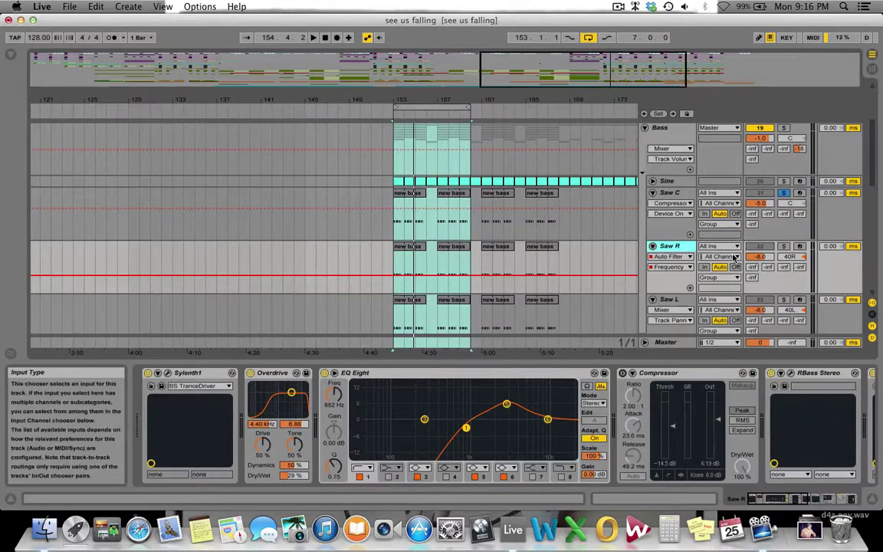
{"action": "scroll", "coordinate": [686, 252], "scroll_direction": "down", "scroll_amount": 3}
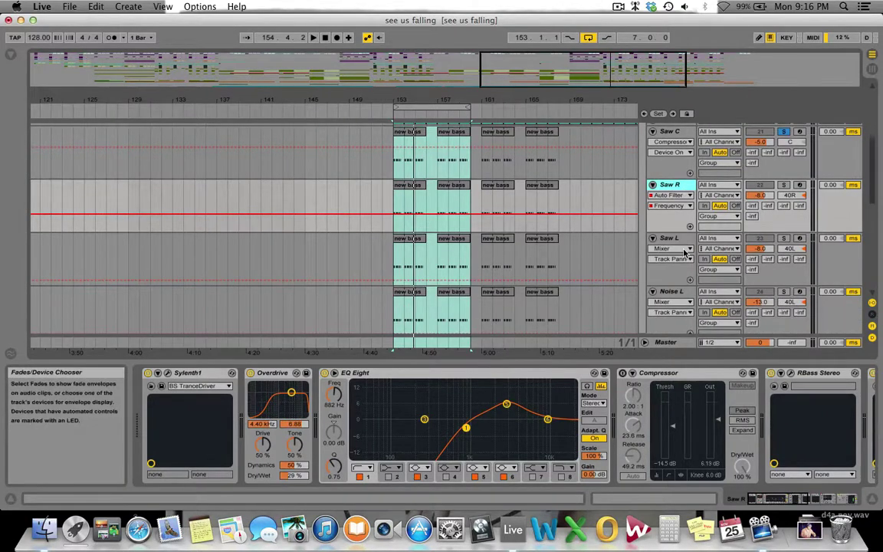
{"action": "left_click", "coordinate": [667, 132]}
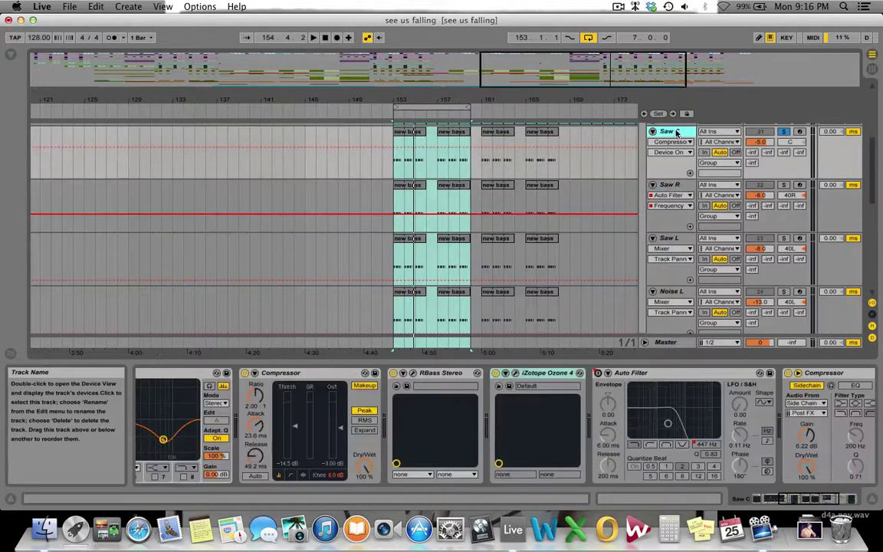
{"action": "left_click", "coordinate": [673, 185]}
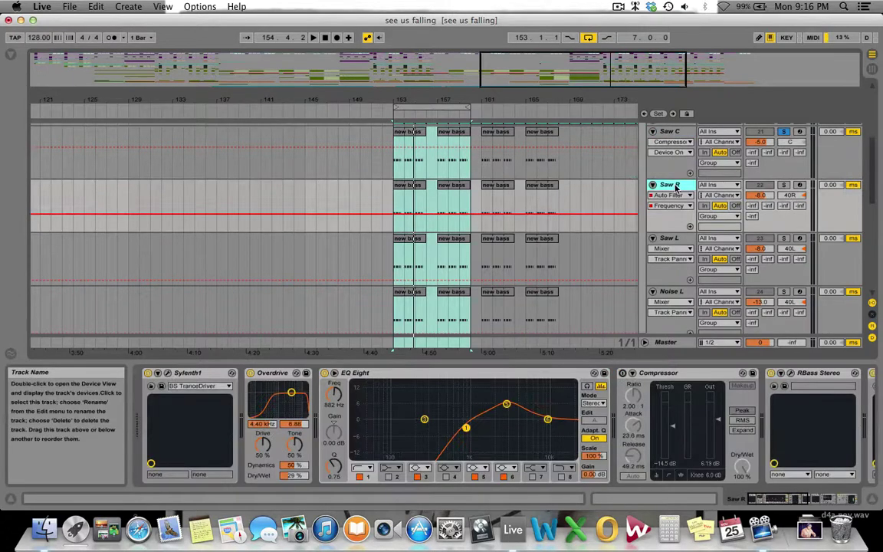
{"action": "left_click", "coordinate": [654, 176]}
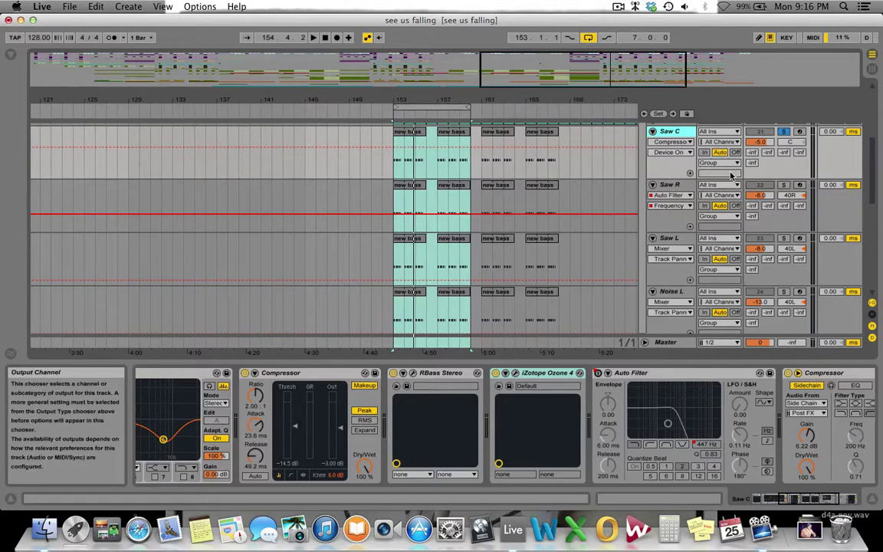
{"action": "scroll", "coordinate": [872, 153], "scroll_direction": "up", "scroll_amount": 1}
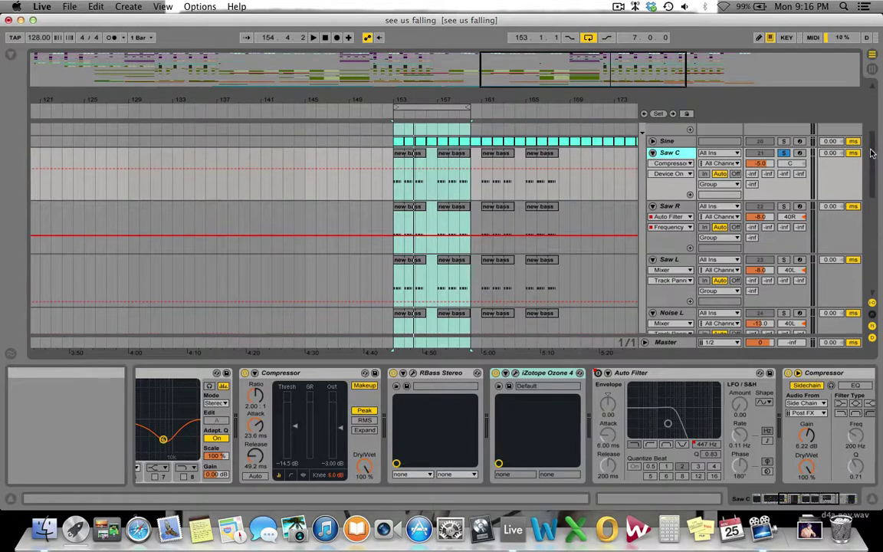
{"action": "left_click", "coordinate": [670, 206]}
{"action": "left_click", "coordinate": [679, 261]}
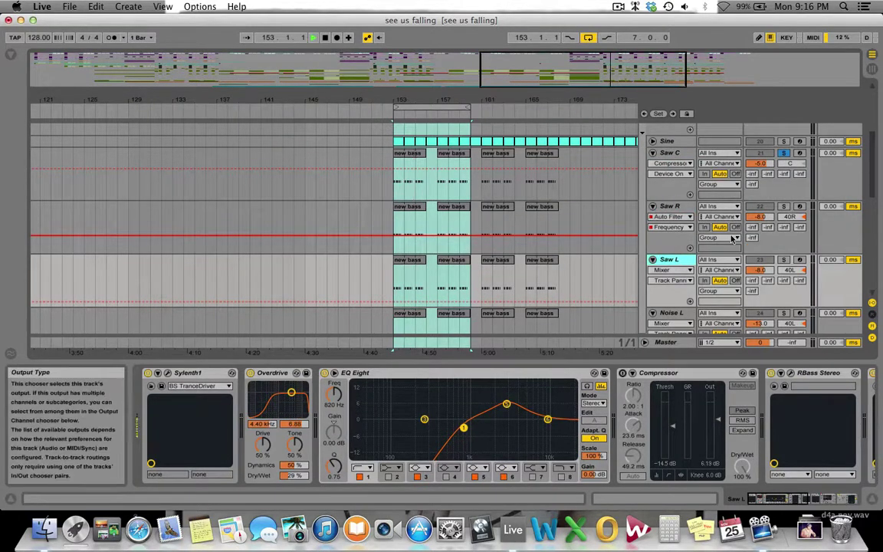
- Play the loop with Saw C soloed, adding the Saw R and Saw L solos one after the other during playback
{"action": "key", "text": "space"}
{"action": "left_click", "coordinate": [783, 207]}
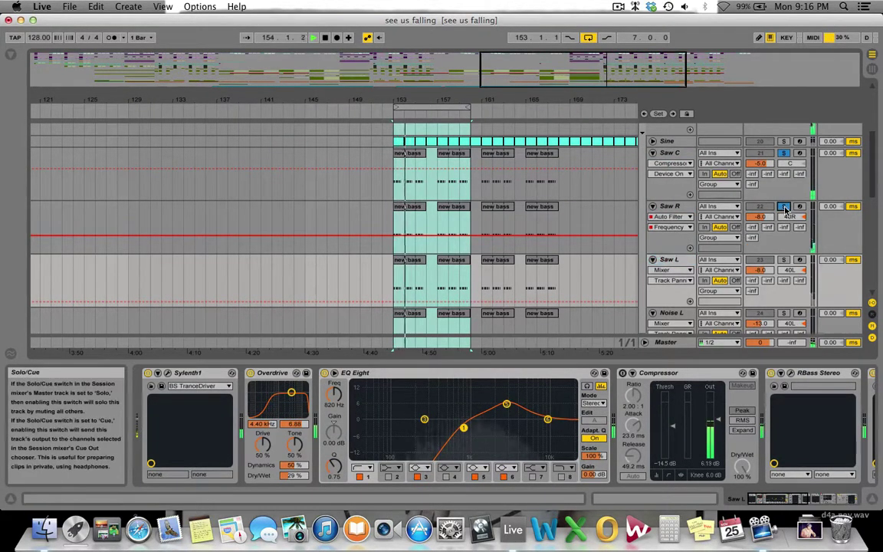
{"action": "left_click", "coordinate": [784, 259]}
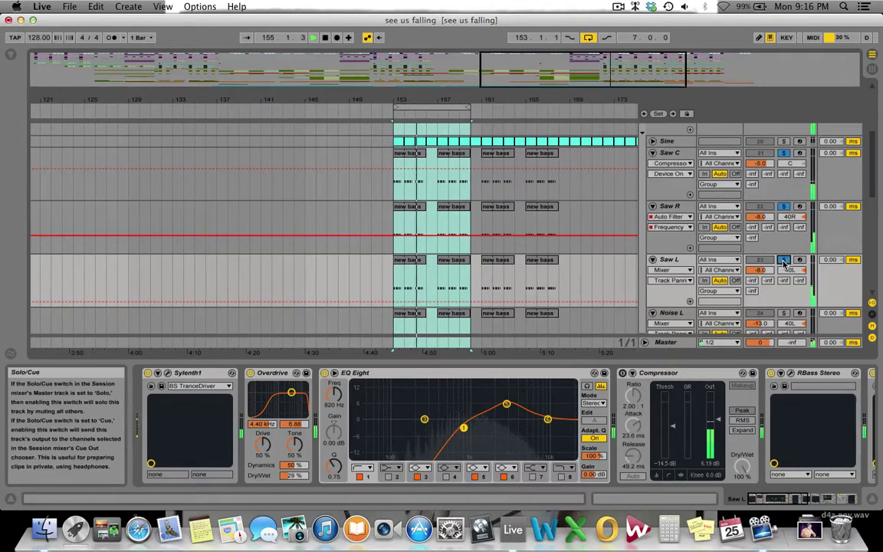
{"action": "key", "text": "space"}
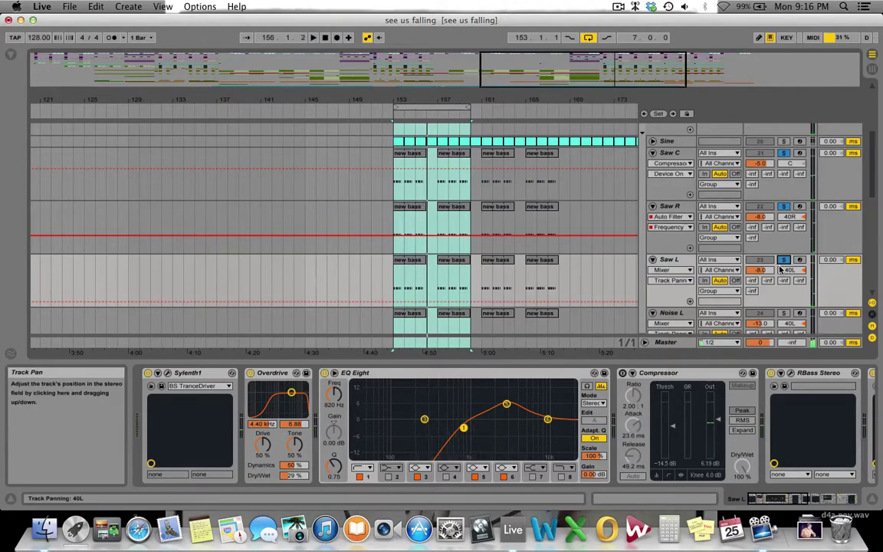
- Compare Saw R's EQ Eight curve with those of Saw L and Saw C
{"action": "left_click", "coordinate": [679, 214]}
{"action": "left_click", "coordinate": [670, 260]}
{"action": "left_click", "coordinate": [670, 207]}
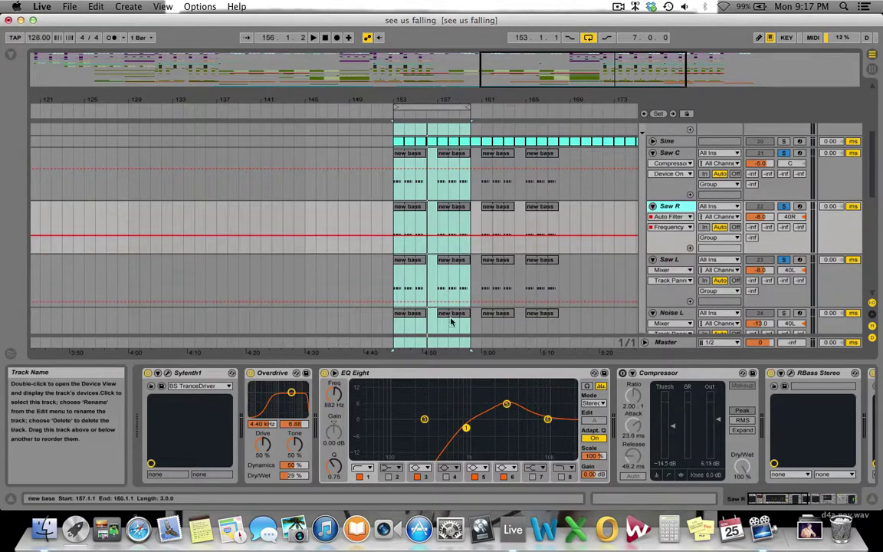
{"action": "left_click", "coordinate": [511, 394]}
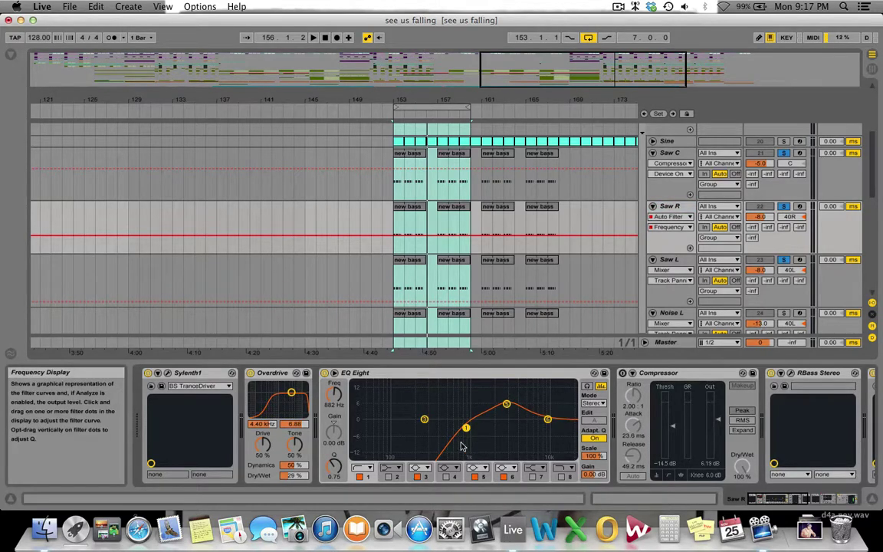
{"action": "left_click", "coordinate": [676, 154]}
{"action": "left_click", "coordinate": [684, 209]}
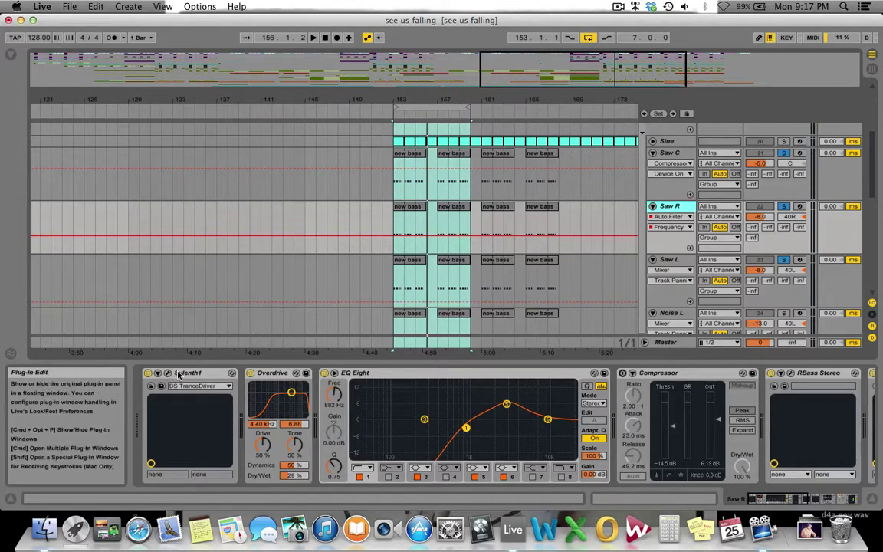
- Inspect Saw R's Overdrive, the filter 1 frequency of its EQ Eight, and the remaining effects through the sidechain Compressor
{"action": "left_click", "coordinate": [272, 373]}
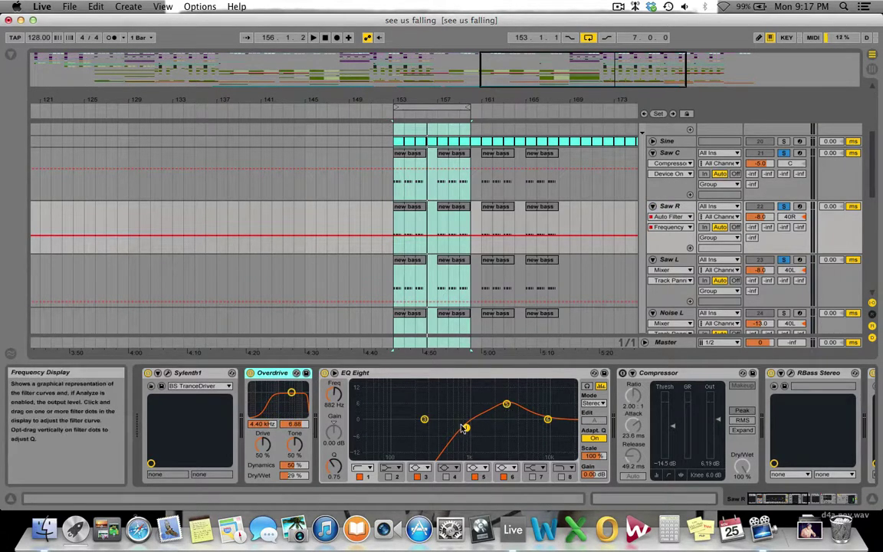
{"action": "left_click", "coordinate": [434, 470]}
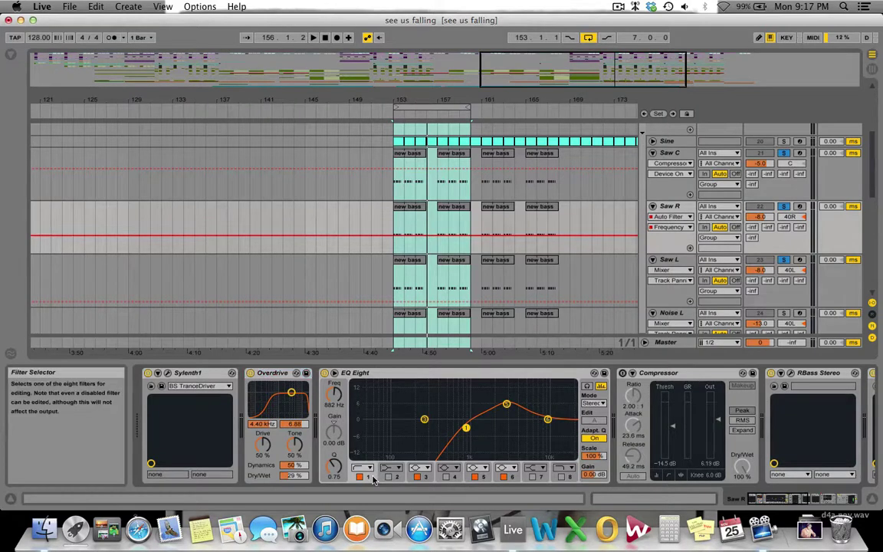
{"action": "left_click", "coordinate": [330, 407]}
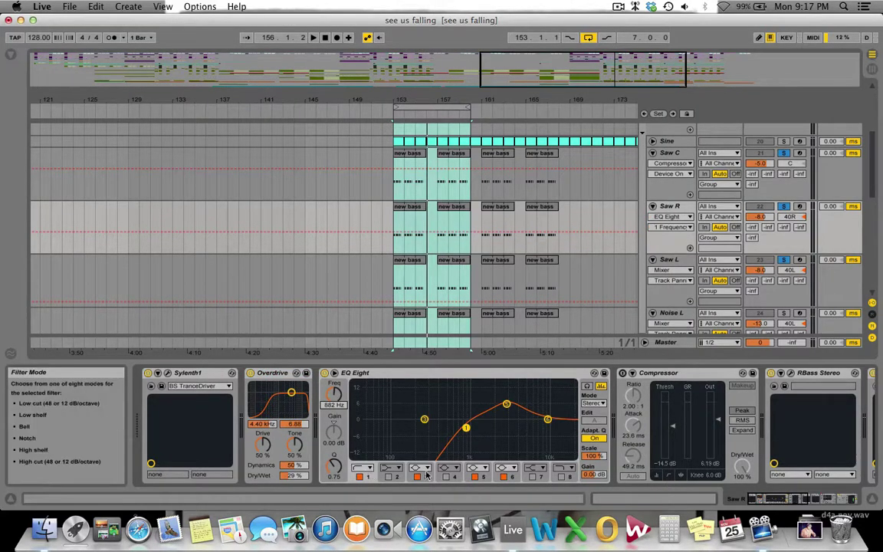
{"action": "left_click_drag", "start_coordinate": [759, 499], "coordinate": [814, 499]}
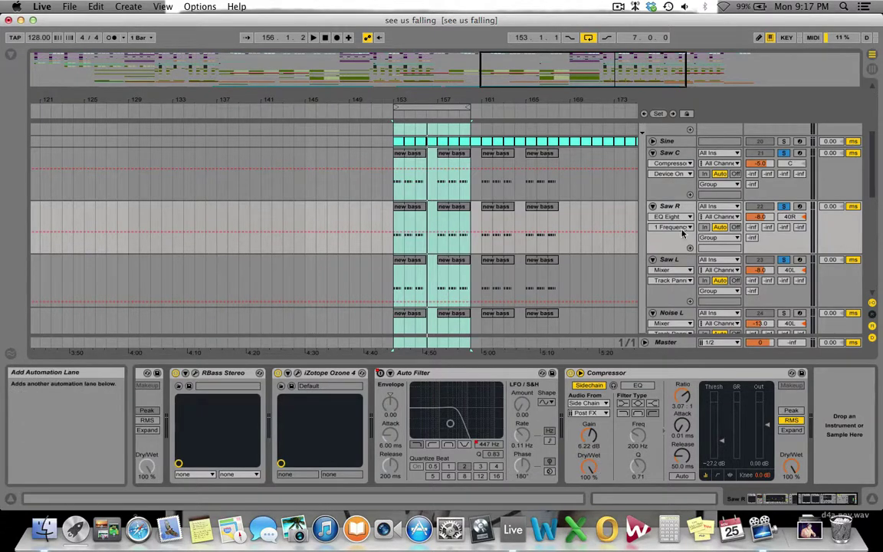
- Play the loop with Saw C's solo off so that only Saw R and Saw L are soloed
{"action": "left_click", "coordinate": [674, 207]}
{"action": "key", "text": "space"}
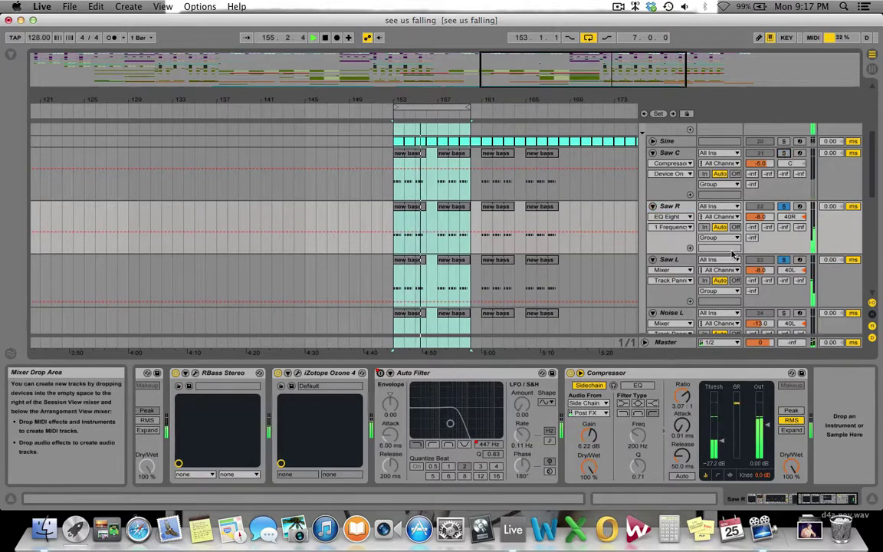
{"action": "key", "text": "space"}
- Show the Noise L track's devices and play the loop with it soloed alone, adding Noise R's solo during playback
{"action": "scroll", "coordinate": [641, 247], "scroll_direction": "down", "scroll_amount": 5}
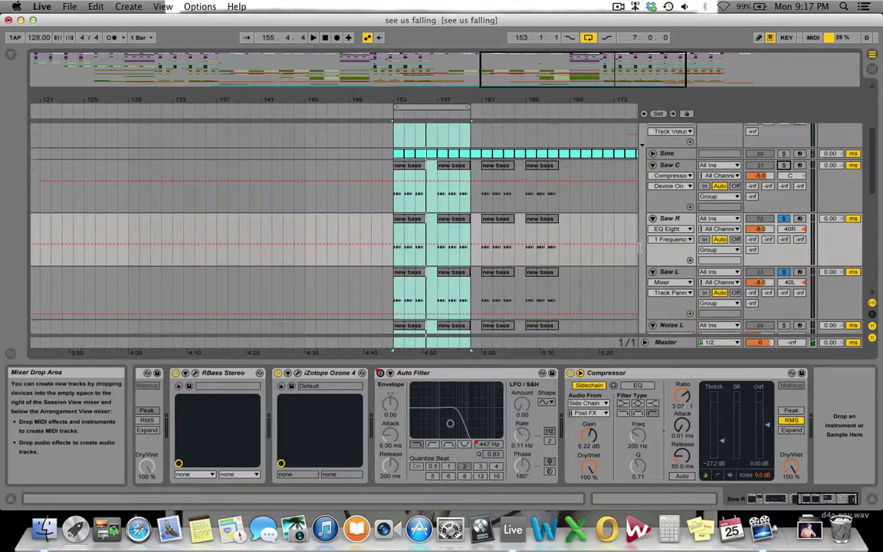
{"action": "scroll", "coordinate": [723, 239], "scroll_direction": "down", "scroll_amount": 1}
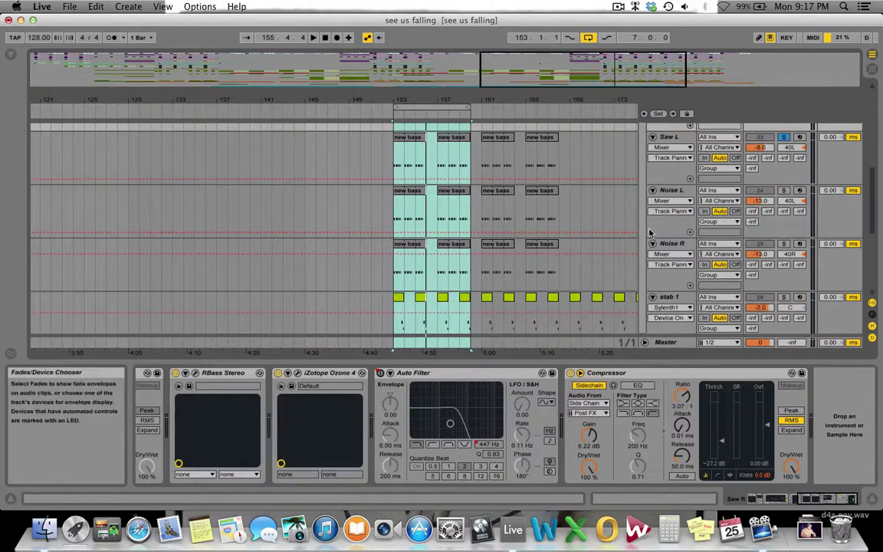
{"action": "left_click", "coordinate": [674, 190]}
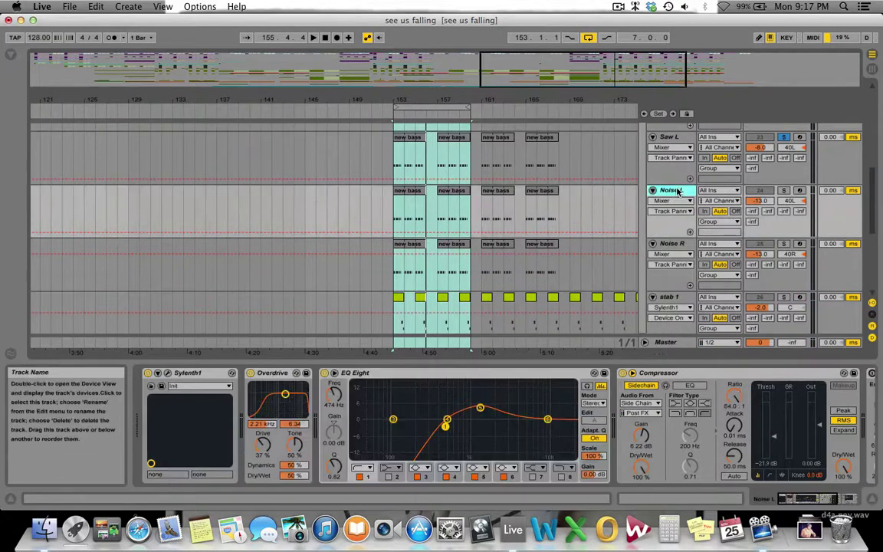
{"action": "left_click", "coordinate": [785, 191]}
{"action": "key", "text": "space"}
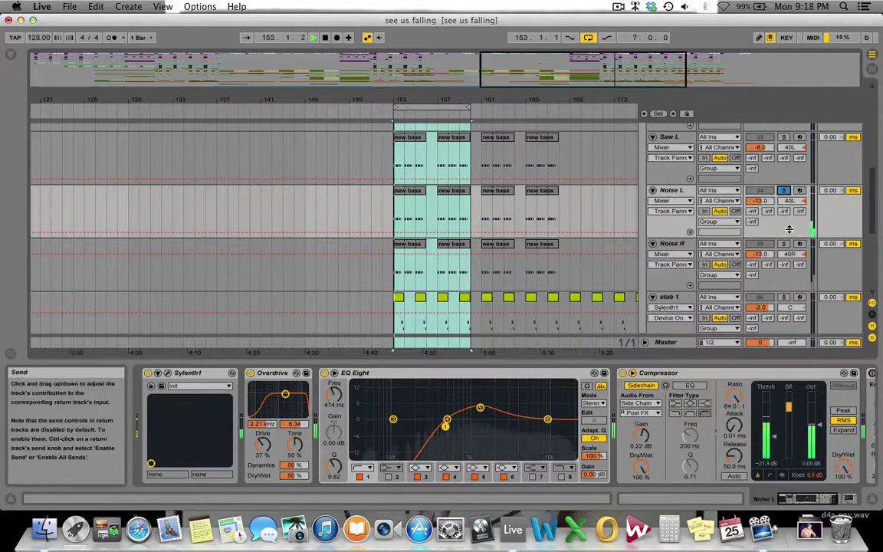
{"action": "left_click", "coordinate": [784, 244]}
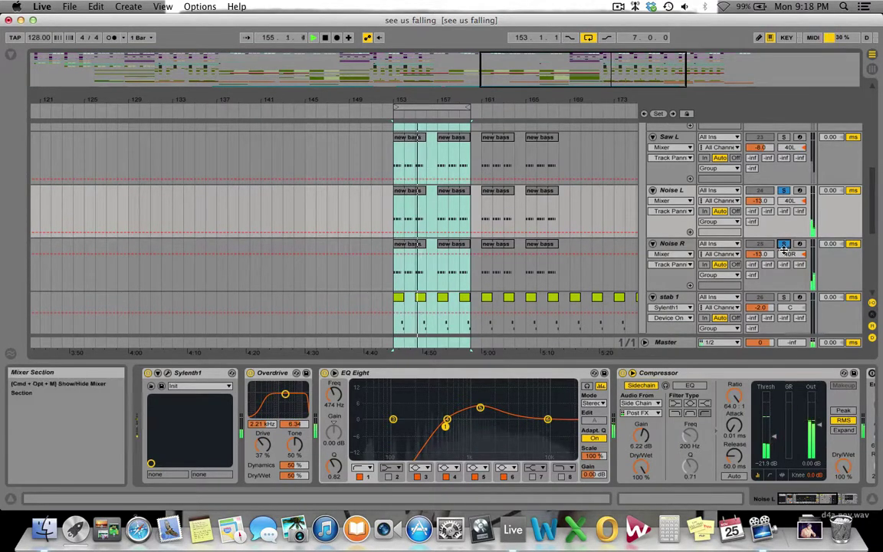
{"action": "key", "text": "space"}
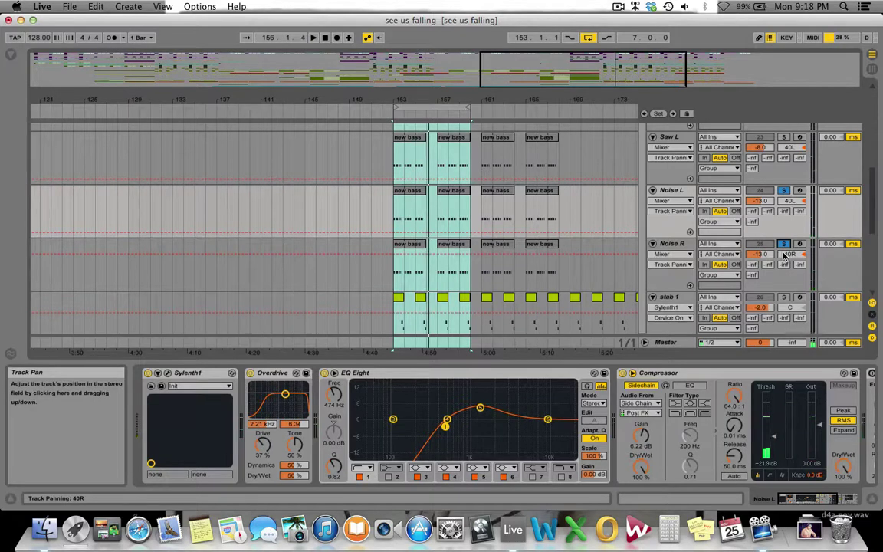
- Open the Sylenth1 instrument on the Noise R track and show its Part B oscillators
{"action": "left_click", "coordinate": [676, 192]}
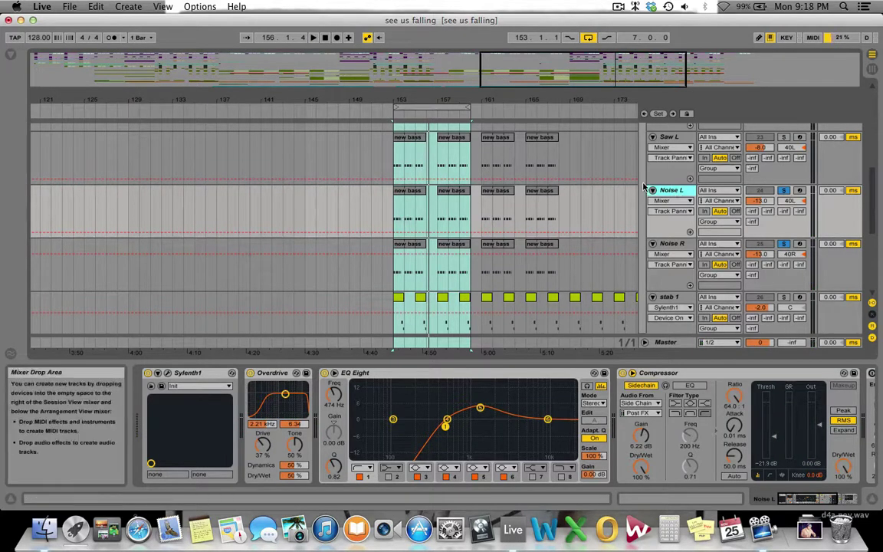
{"action": "scroll", "coordinate": [652, 193], "scroll_direction": "up", "scroll_amount": 1}
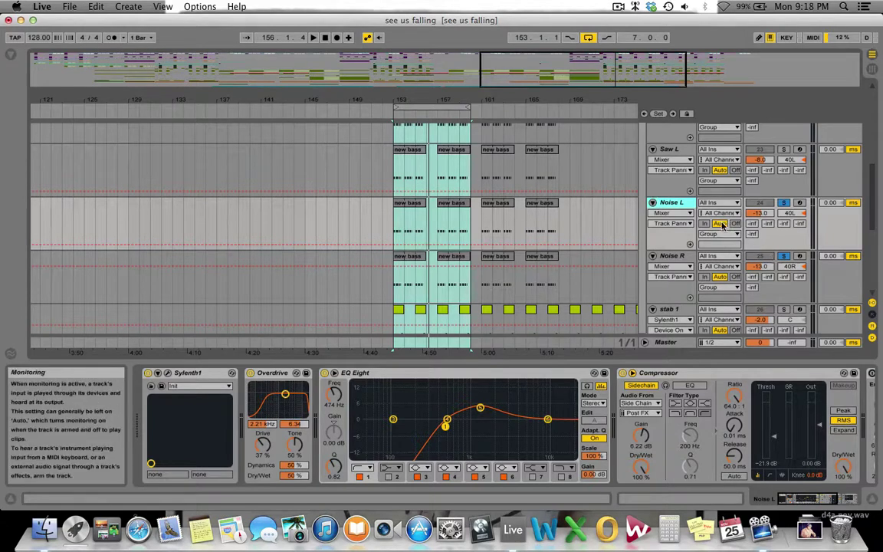
{"action": "scroll", "coordinate": [674, 208], "scroll_direction": "up", "scroll_amount": 3}
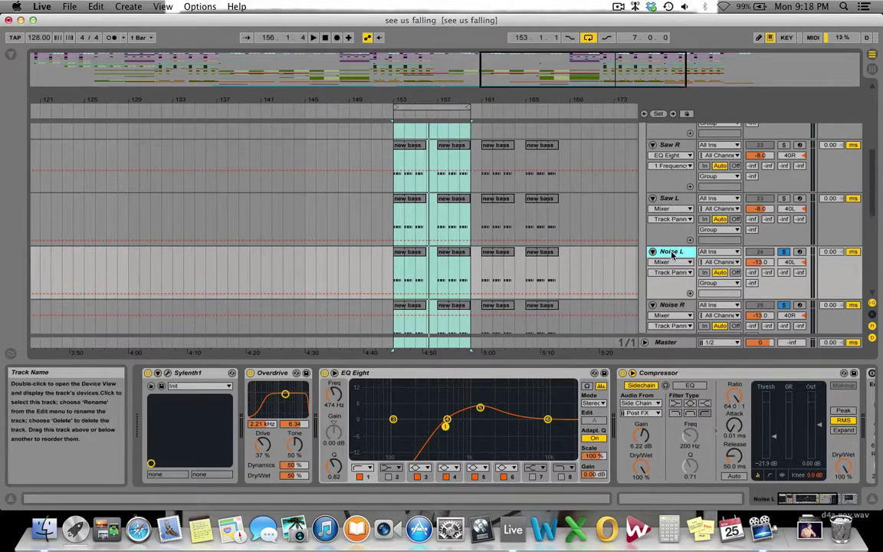
{"action": "scroll", "coordinate": [672, 222], "scroll_direction": "up", "scroll_amount": 1}
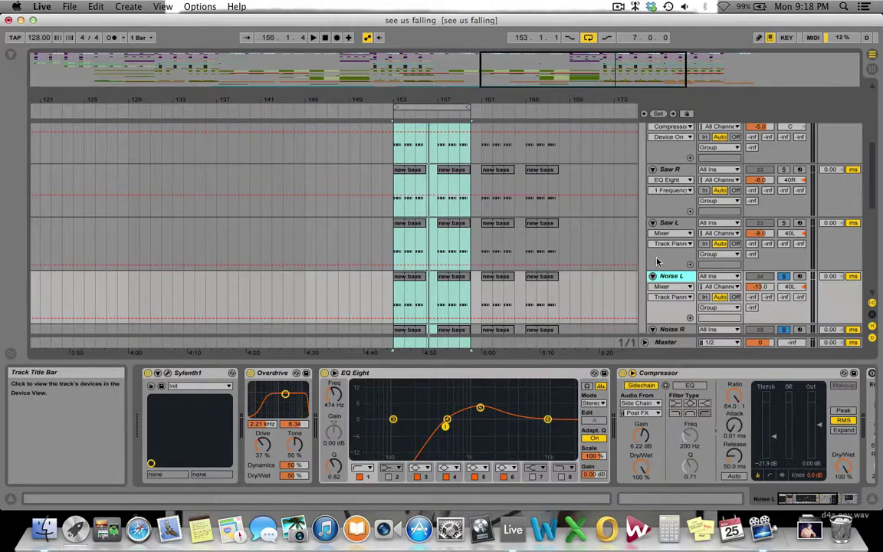
{"action": "scroll", "coordinate": [659, 262], "scroll_direction": "down", "scroll_amount": 1}
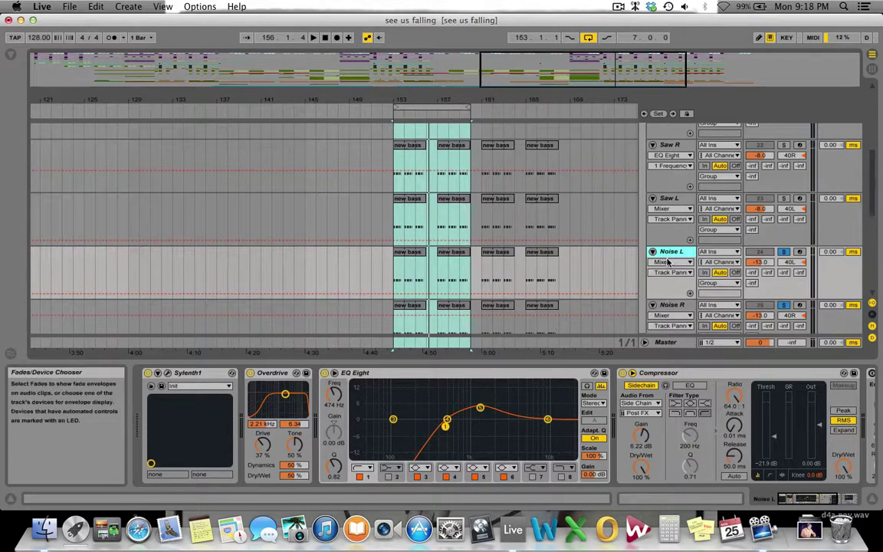
{"action": "left_click", "coordinate": [665, 306]}
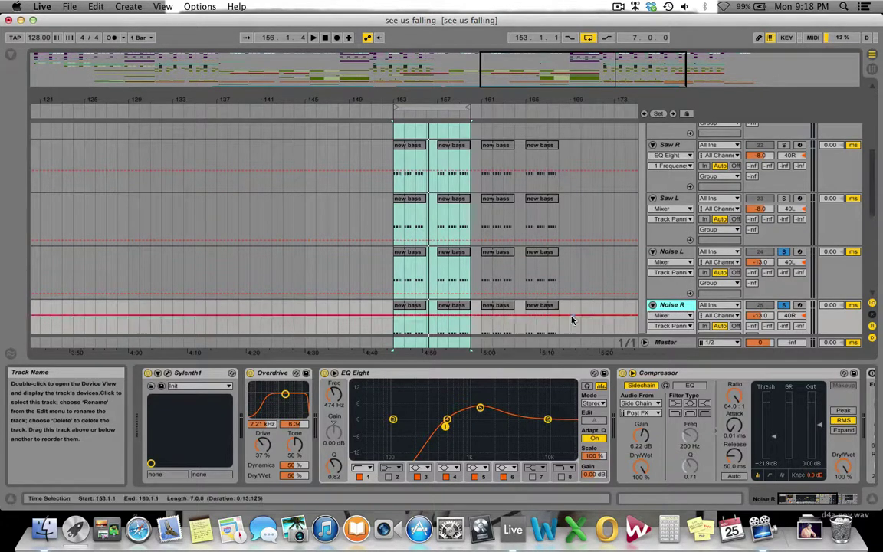
{"action": "left_click", "coordinate": [170, 374]}
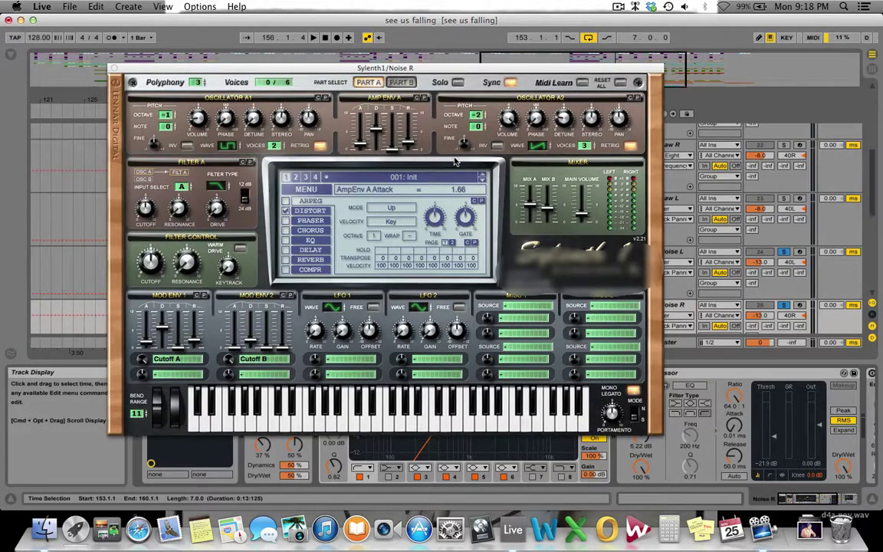
{"action": "left_click", "coordinate": [400, 83]}
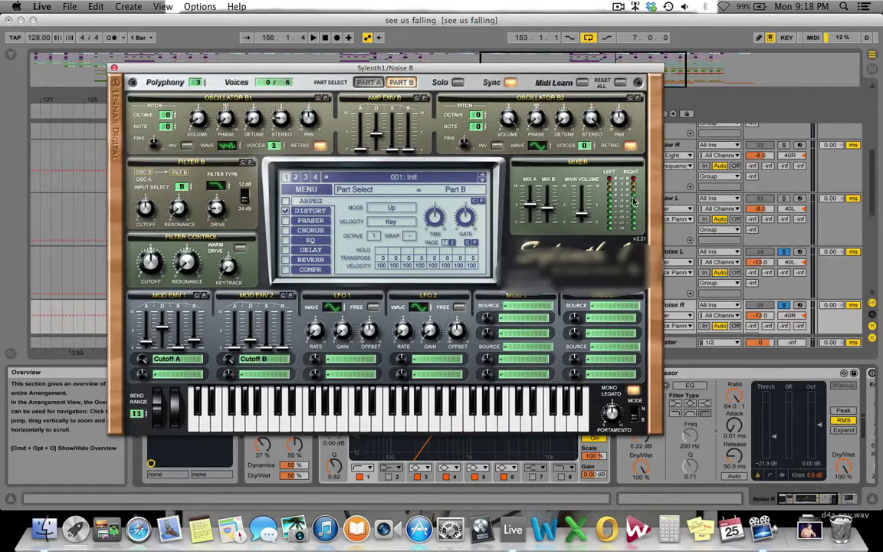
- Play the Noise layers in the loop, check the main volume in Noise R's Sylenth1, and close the synth window
{"action": "key", "text": "space"}
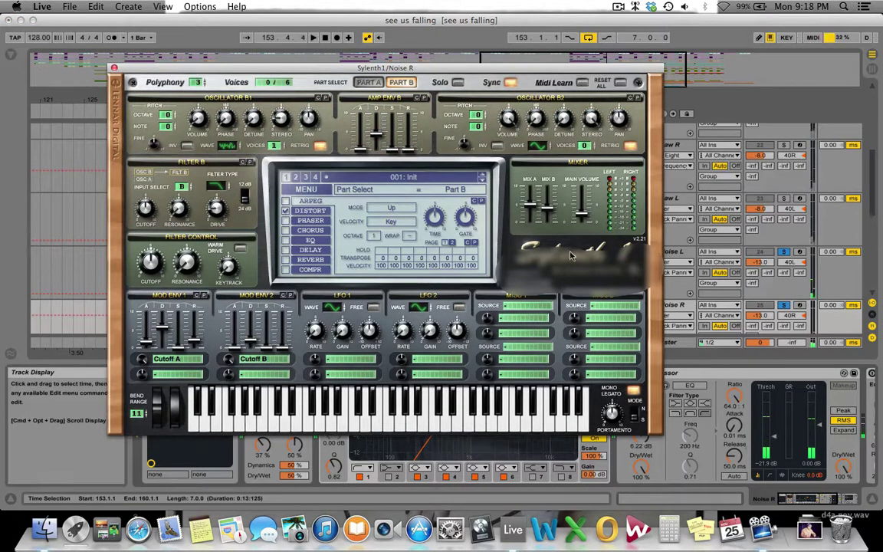
{"action": "key", "text": "space"}
{"action": "left_click", "coordinate": [584, 215]}
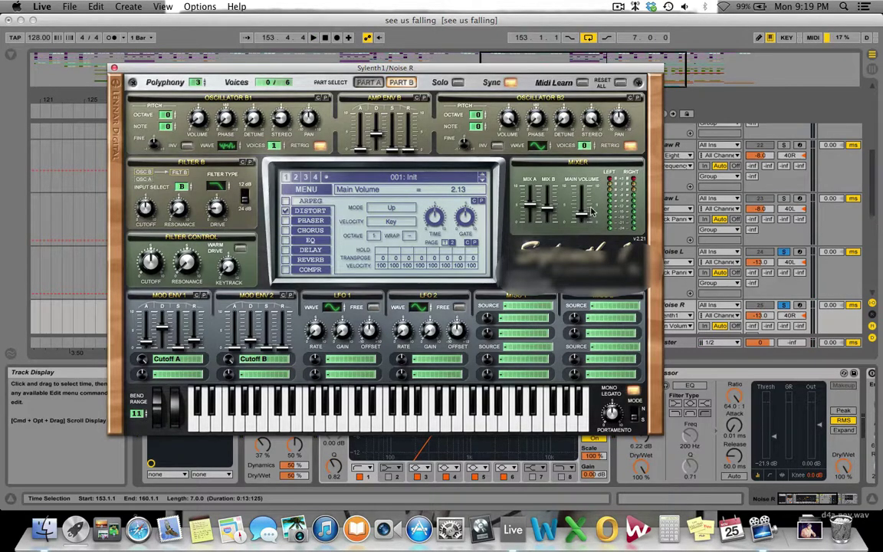
{"action": "key", "text": "space"}
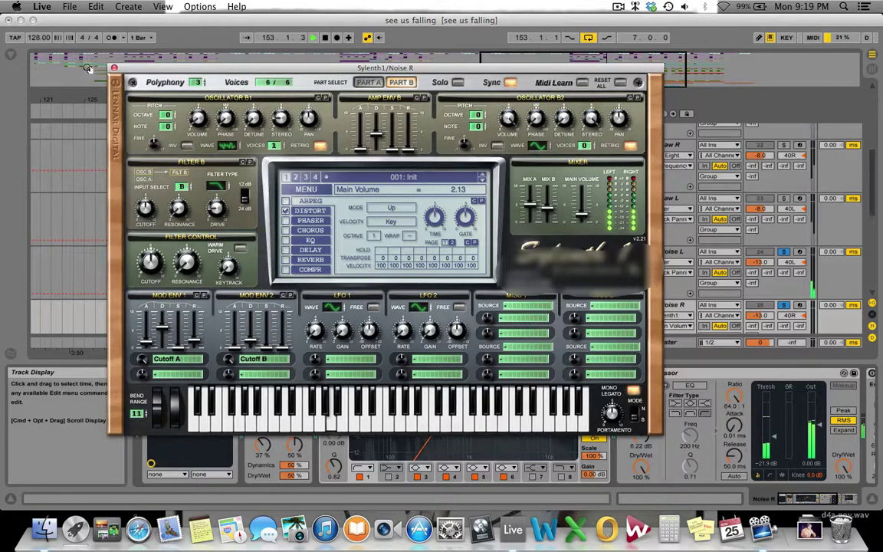
{"action": "left_click", "coordinate": [114, 68]}
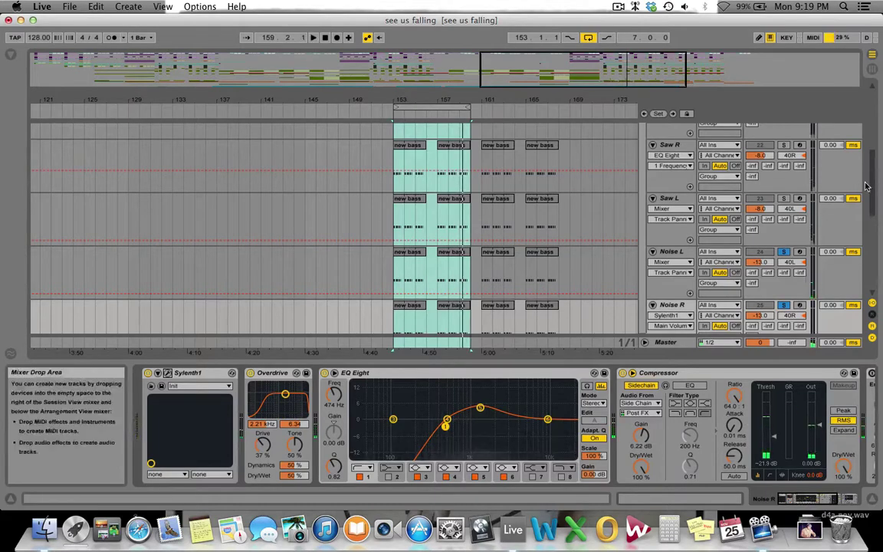
- Play the loop with Sine soloed, adding the solos of Saw C, Saw R, Saw L, Noise L and Noise R one by one
{"action": "scroll", "coordinate": [869, 159], "scroll_direction": "up", "scroll_amount": 5}
{"action": "scroll", "coordinate": [868, 159], "scroll_direction": "up", "scroll_amount": 3}
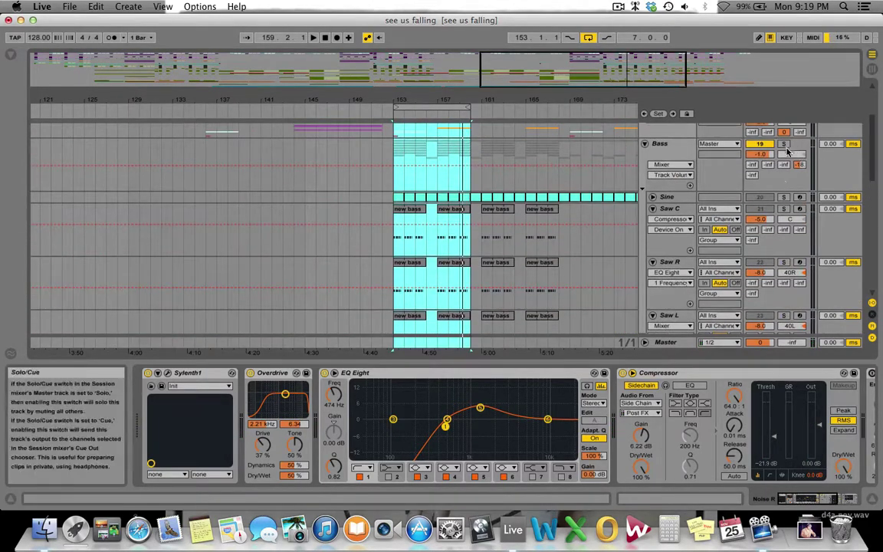
{"action": "left_click", "coordinate": [784, 198]}
{"action": "key", "text": "space"}
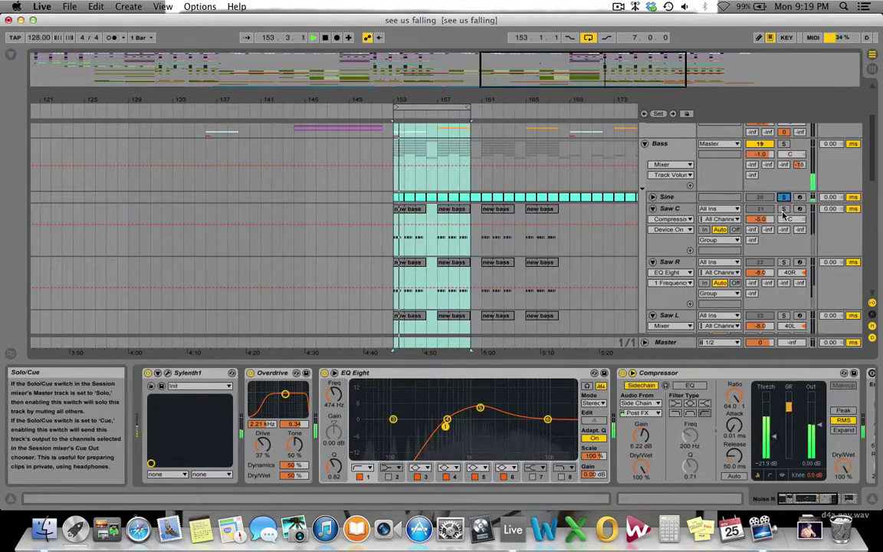
{"action": "left_click", "coordinate": [783, 208]}
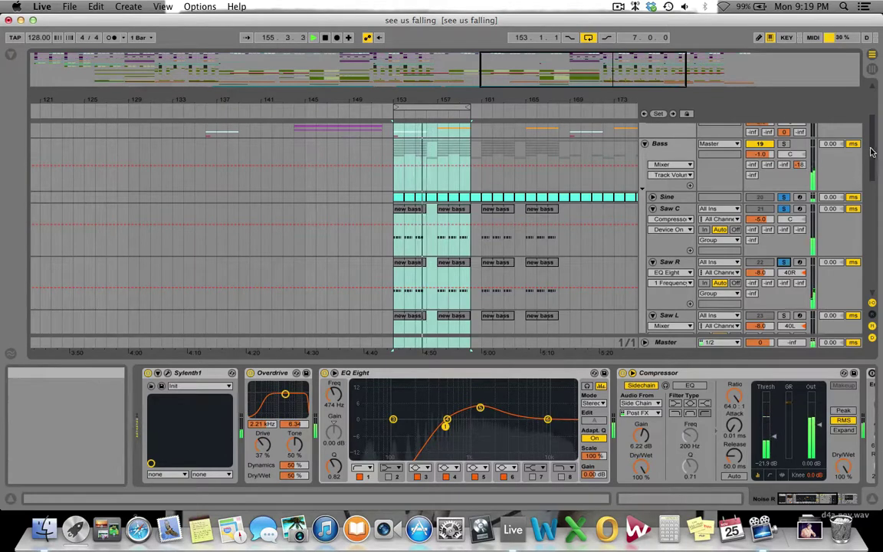
{"action": "left_click_drag", "start_coordinate": [873, 147], "coordinate": [873, 217]}
{"action": "left_click", "coordinate": [784, 216]}
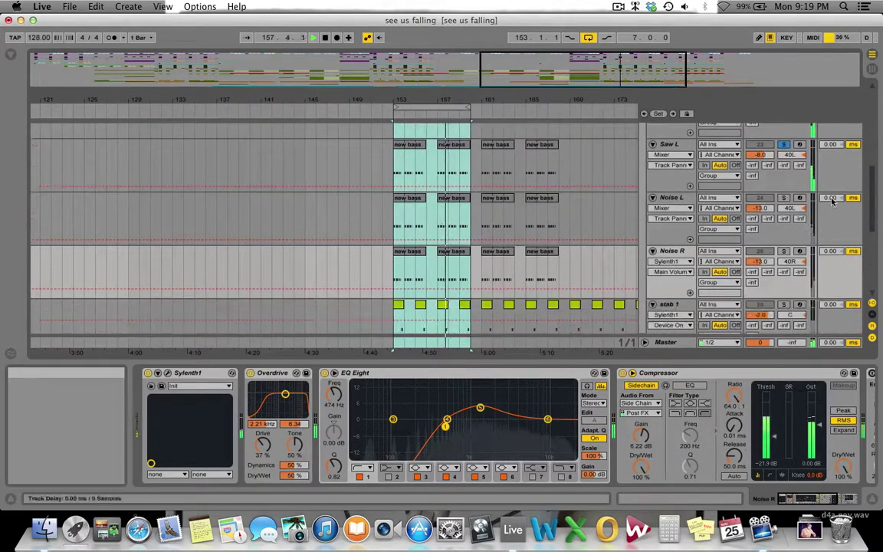
{"action": "left_click", "coordinate": [784, 198]}
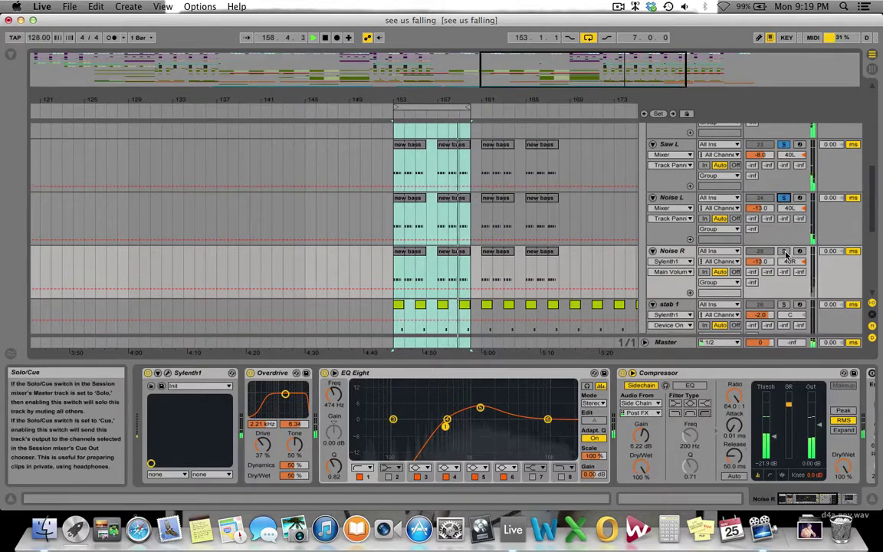
{"action": "left_click", "coordinate": [784, 251]}
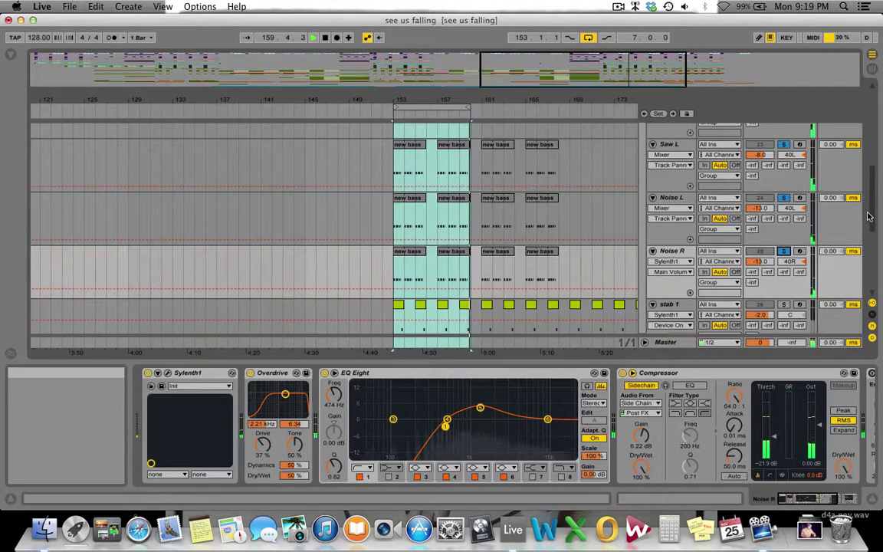
{"action": "key", "text": "space"}
- Expand the Drums group and play the loop with its external-input kick track soloed together with the bass layers
{"action": "scroll", "coordinate": [643, 200], "scroll_direction": "up", "scroll_amount": 6}
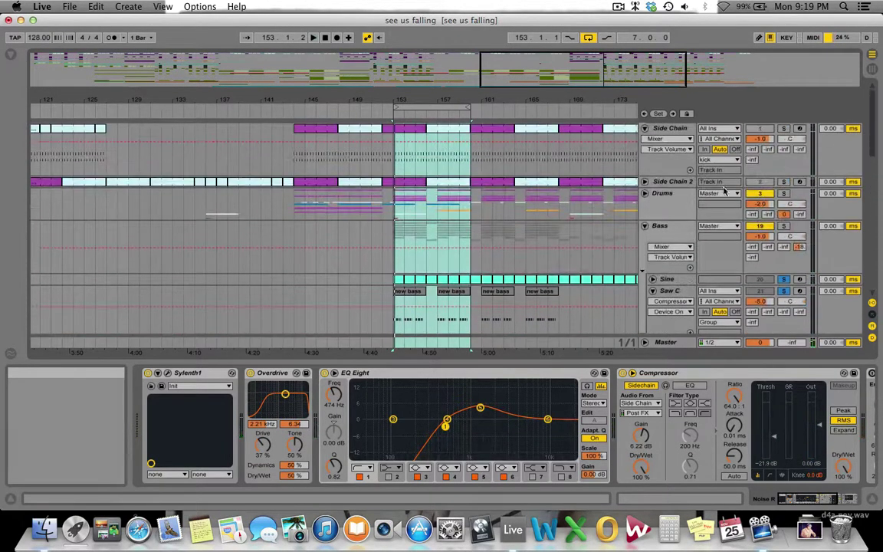
{"action": "left_click", "coordinate": [644, 193]}
{"action": "scroll", "coordinate": [742, 306], "scroll_direction": "down", "scroll_amount": 3}
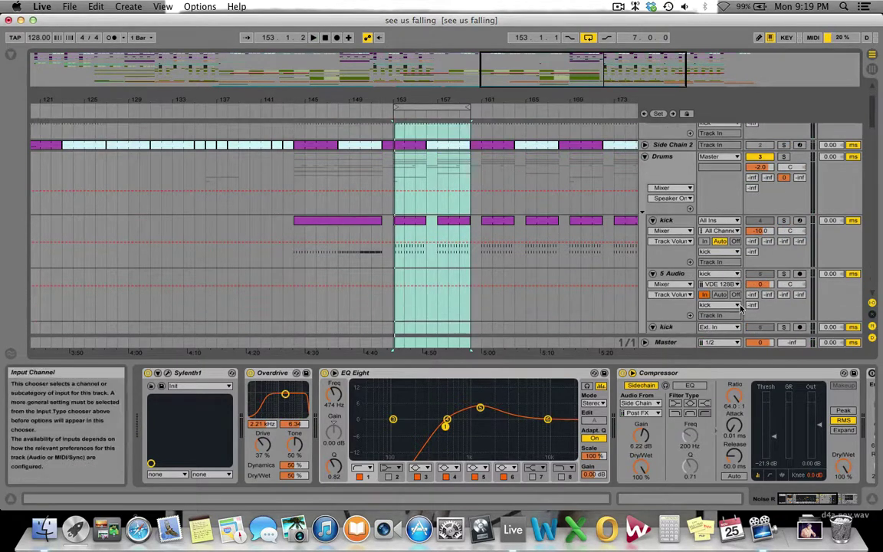
{"action": "scroll", "coordinate": [742, 306], "scroll_direction": "down", "scroll_amount": 2}
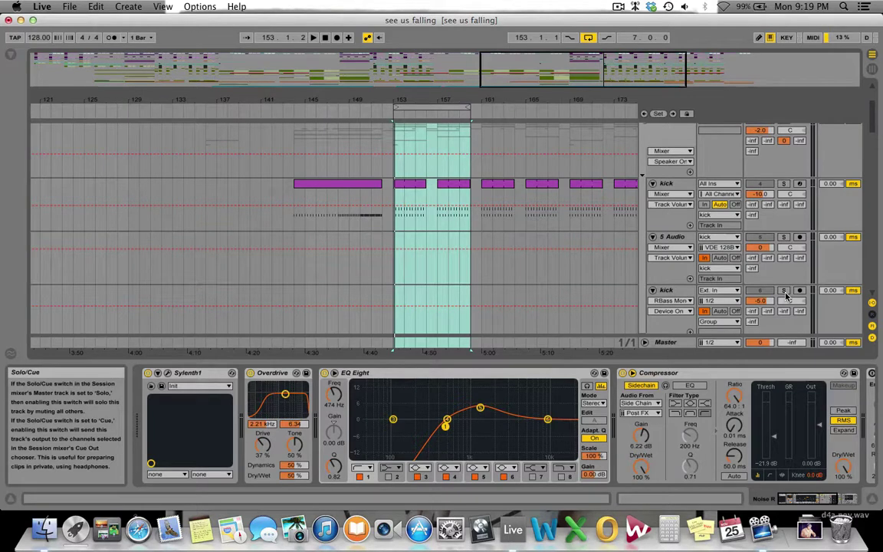
{"action": "left_click", "coordinate": [784, 291]}
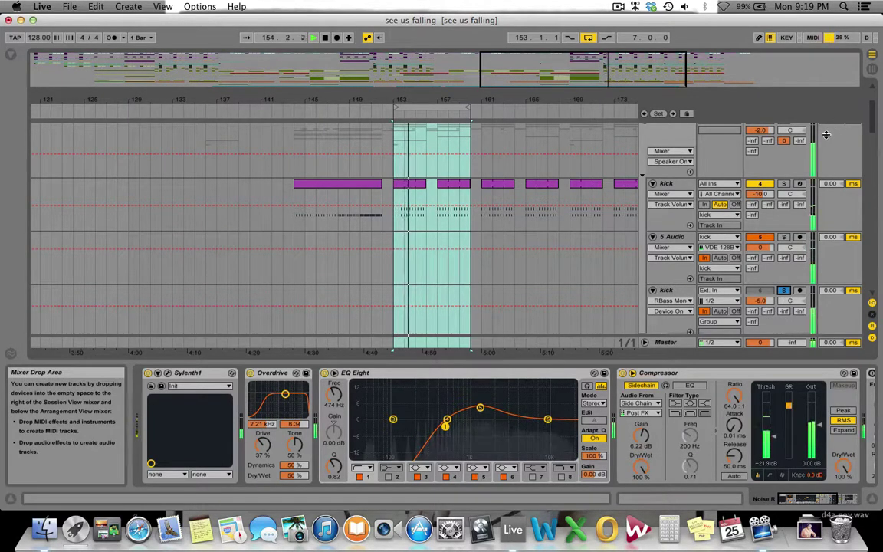
{"action": "key", "text": "space"}
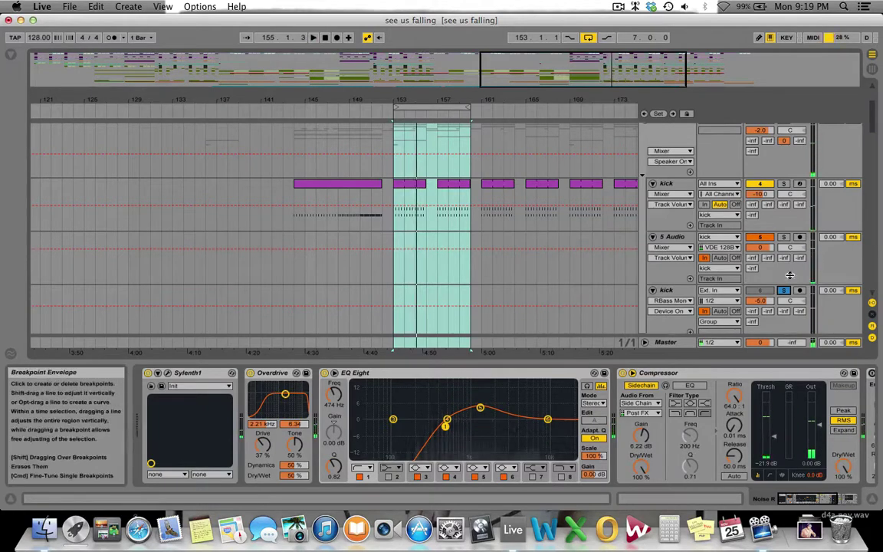
- Collapse the Drums group and return to the Bass layers
{"action": "left_click_drag", "start_coordinate": [869, 114], "coordinate": [873, 137]}
{"action": "scroll", "coordinate": [633, 158], "scroll_direction": "up", "scroll_amount": 8}
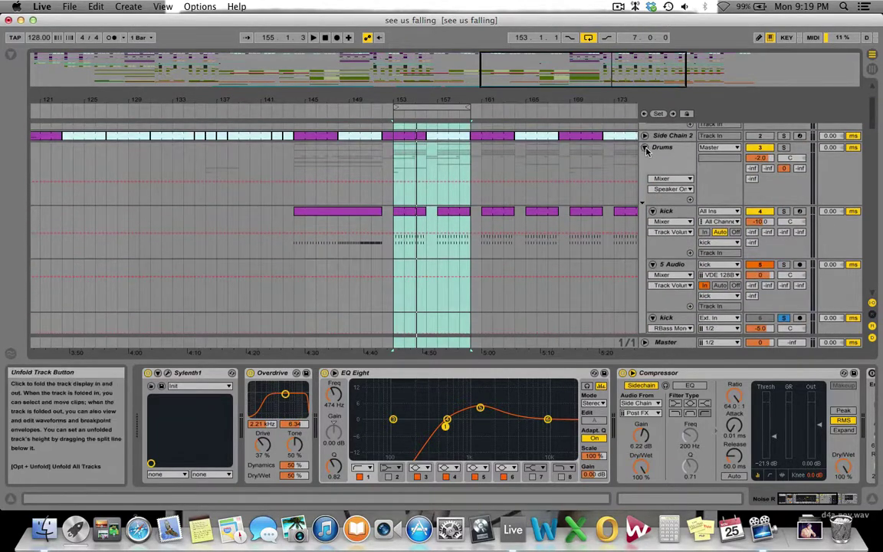
{"action": "scroll", "coordinate": [633, 158], "scroll_direction": "down", "scroll_amount": 10}
{"action": "scroll", "coordinate": [867, 158], "scroll_direction": "up", "scroll_amount": 5}
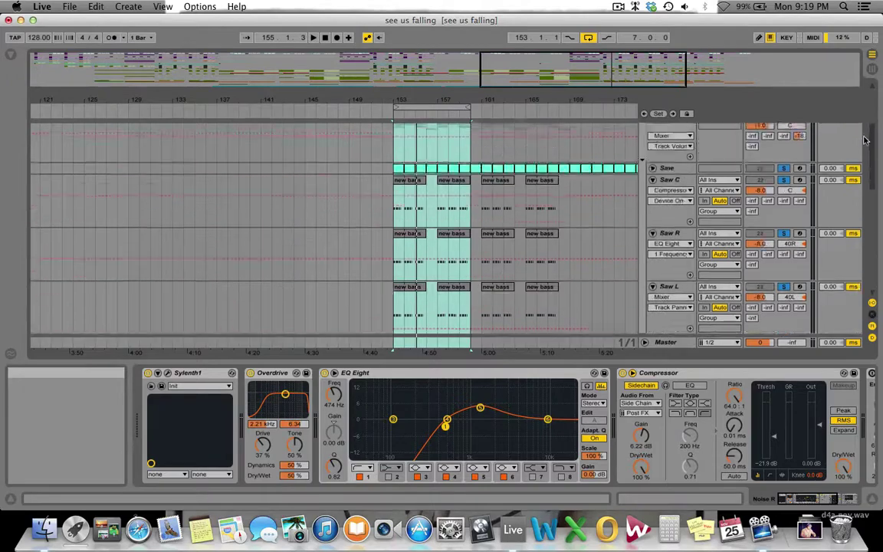
- Show the Bass group's devices, solo the whole group on its own, and collapse it
{"action": "left_click", "coordinate": [675, 157]}
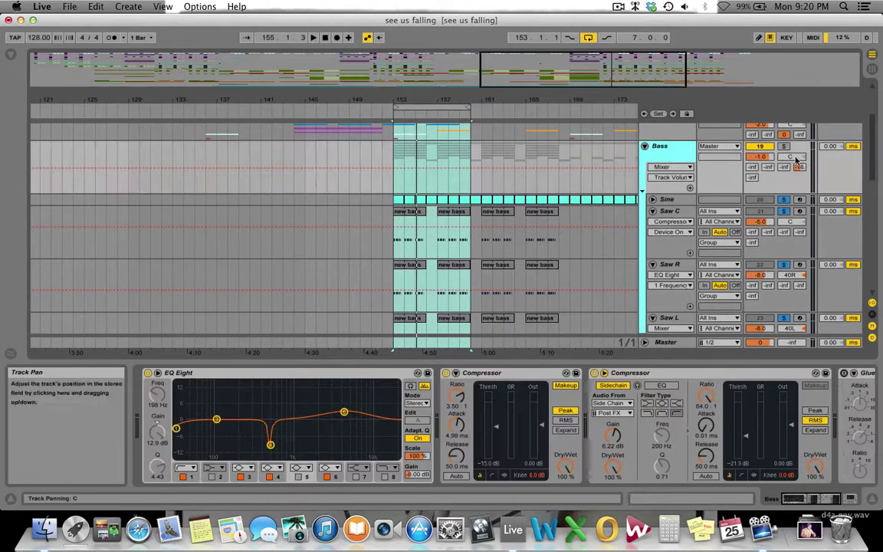
{"action": "left_click", "coordinate": [784, 147]}
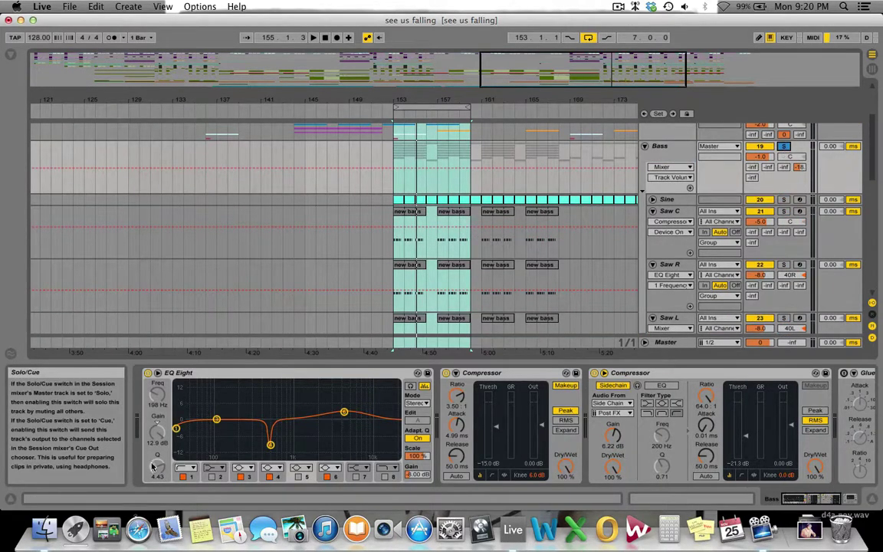
{"action": "left_click", "coordinate": [644, 146]}
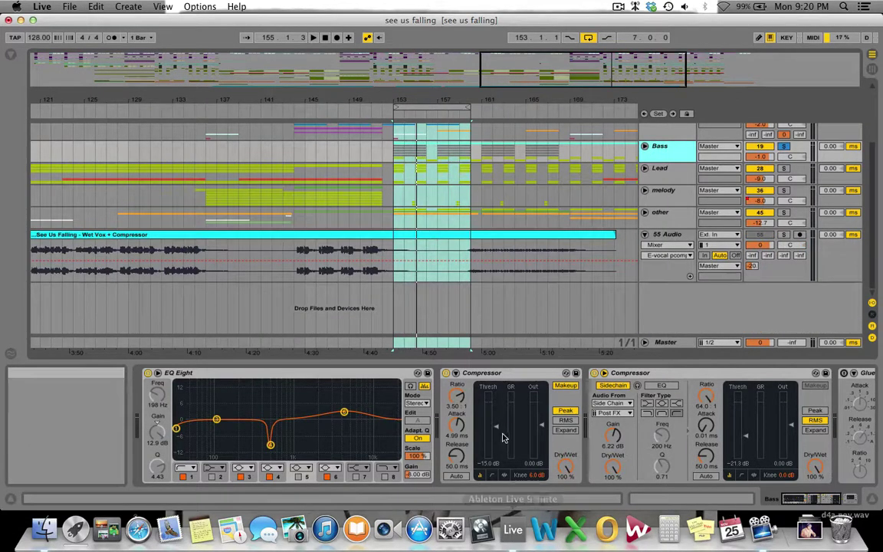
- Play the loop and examine the Bass group's effects chain from EQ Eight through both Compressors to the Glue Compressor
{"action": "key", "text": "space"}
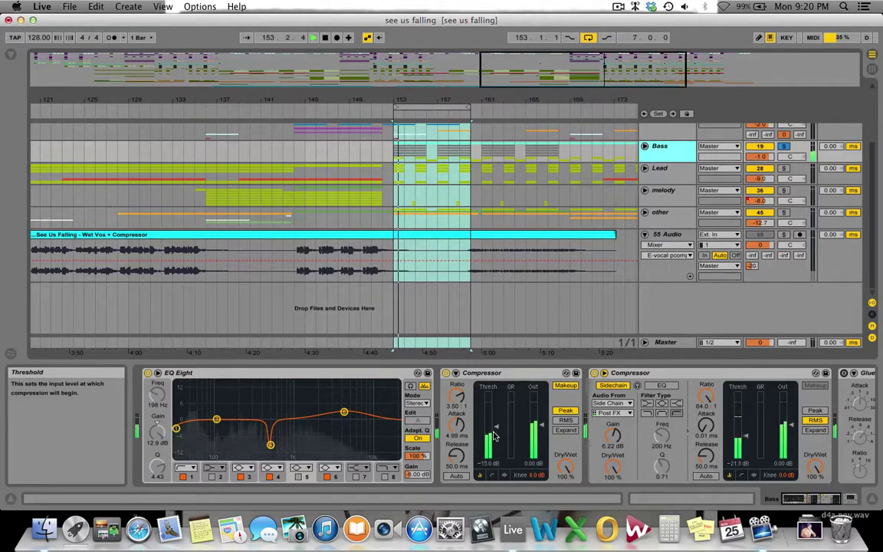
{"action": "left_click", "coordinate": [799, 506]}
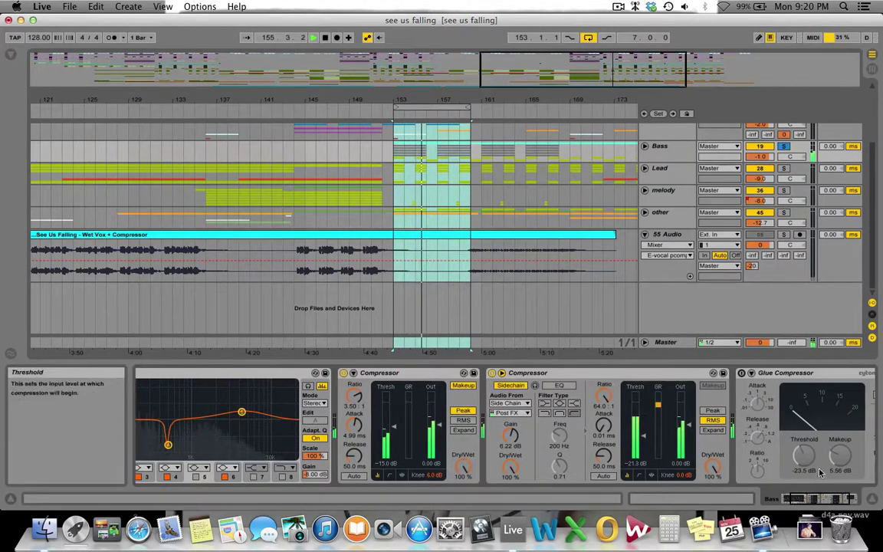
{"action": "left_click", "coordinate": [820, 504]}
{"action": "left_click_drag", "start_coordinate": [820, 504], "coordinate": [780, 497]}
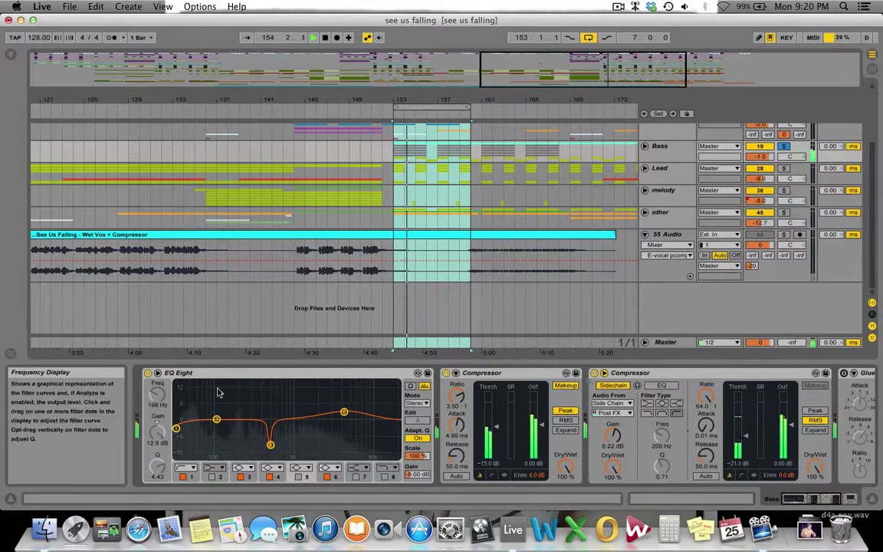
- Expand the Bass group to review its layers, and collapse it again to show the song's other groups
{"action": "left_click", "coordinate": [645, 147]}
{"action": "left_click", "coordinate": [645, 148]}
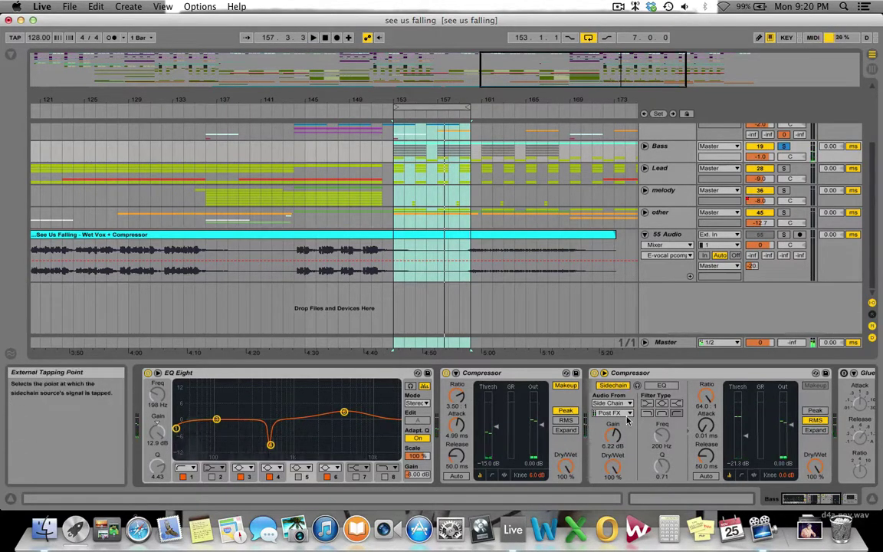
{"action": "left_click", "coordinate": [644, 147]}
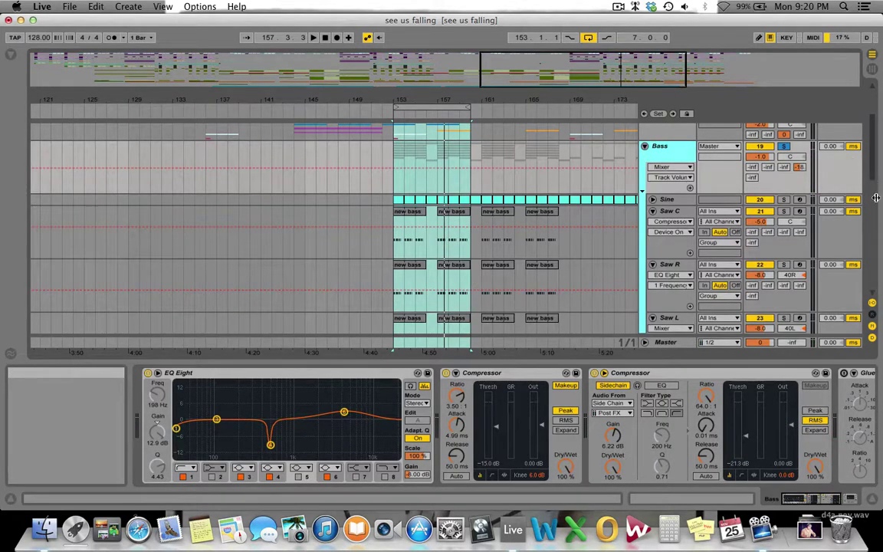
{"action": "left_click", "coordinate": [643, 146]}
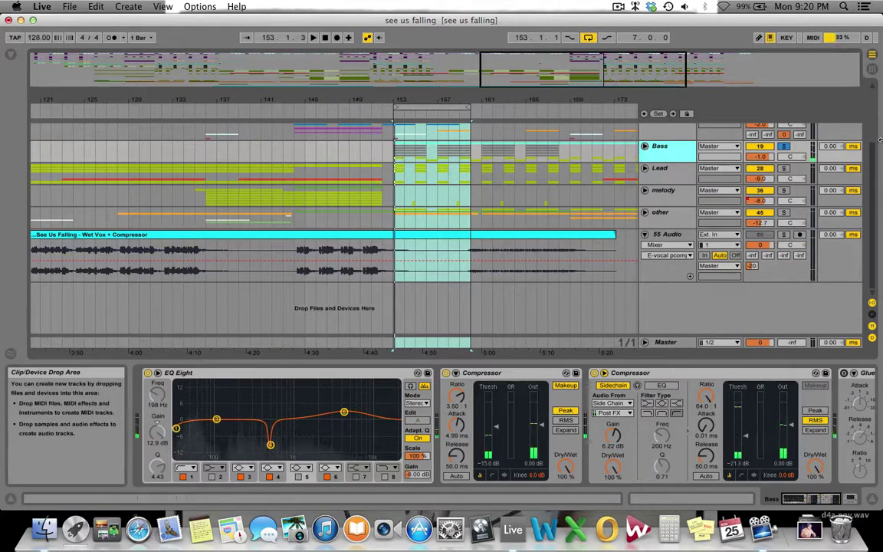
{"action": "left_click_drag", "start_coordinate": [871, 163], "coordinate": [871, 139]}
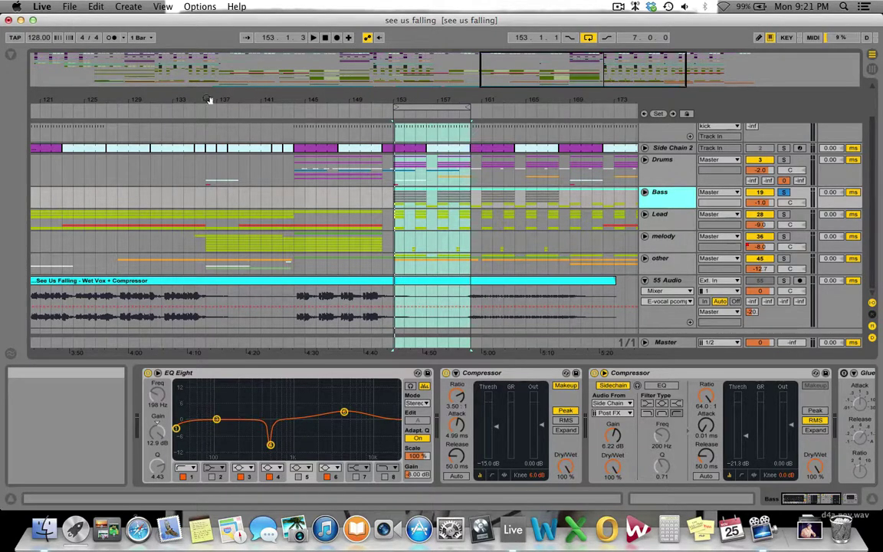
- Show the mixer in Session View with the I/O section hidden and the sends and return tracks shown, to examine the Bass group's D bass send
{"action": "left_click", "coordinate": [645, 191]}
{"action": "key", "text": "Tab"}
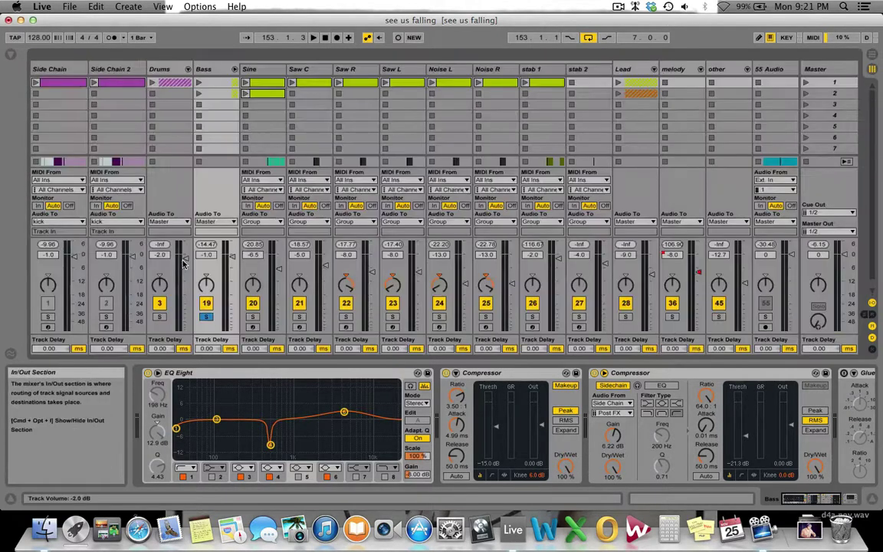
{"action": "left_click", "coordinate": [872, 314]}
{"action": "left_click", "coordinate": [871, 326]}
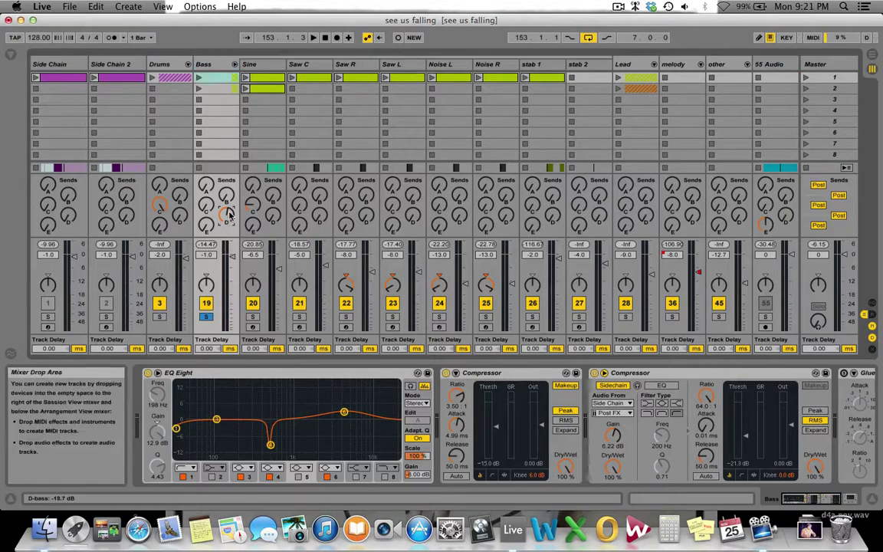
{"action": "left_click", "coordinate": [872, 322]}
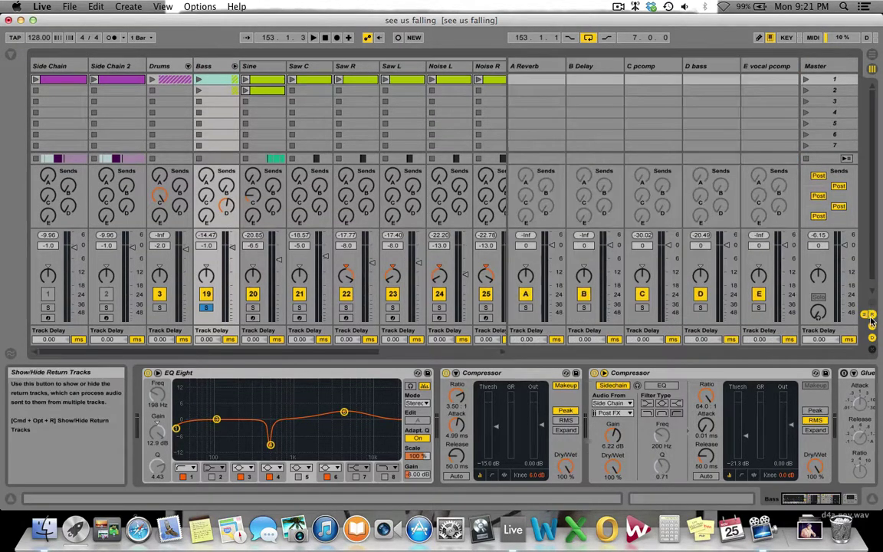
{"action": "left_click", "coordinate": [702, 159]}
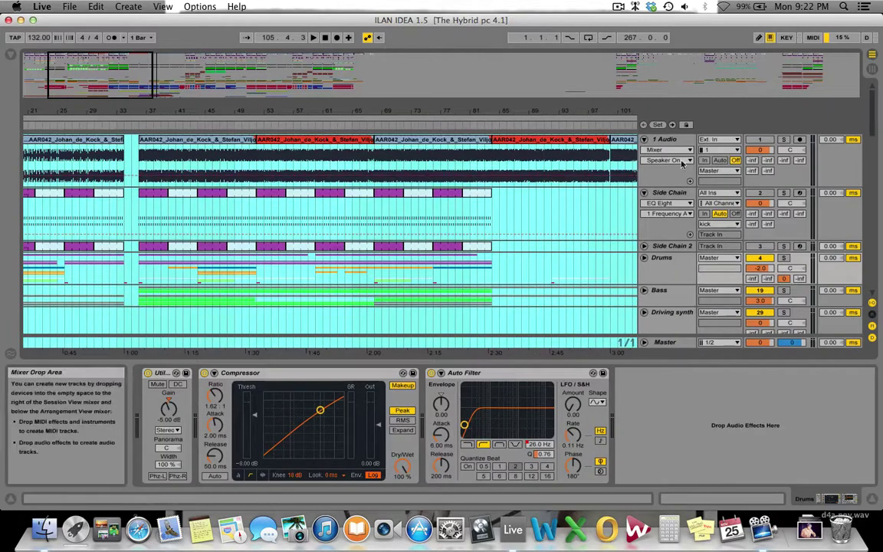
- Fold the 1 Audio track, show the Bass group's devices, and view the arrangement around bars 29 to 57 across its groups
{"action": "left_click", "coordinate": [644, 139]}
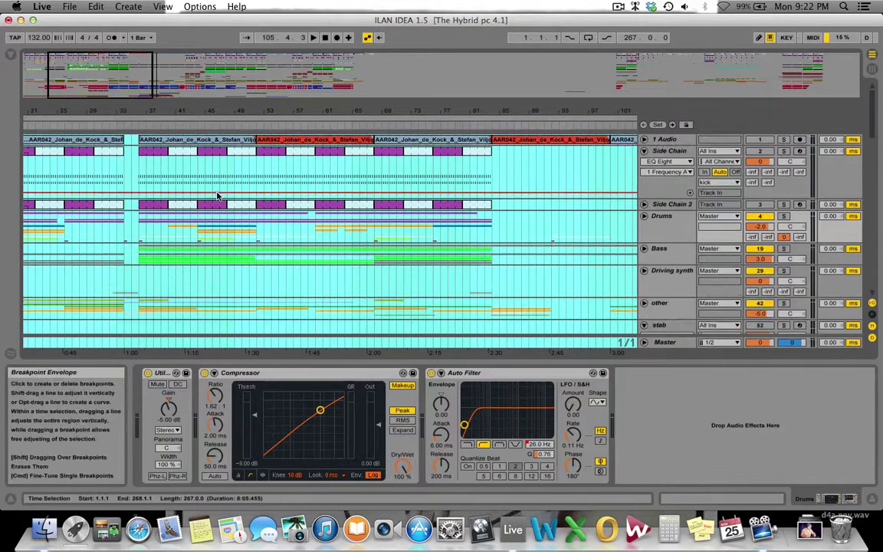
{"action": "left_click", "coordinate": [111, 146]}
{"action": "scroll", "coordinate": [115, 145], "scroll_direction": "down", "scroll_amount": 3}
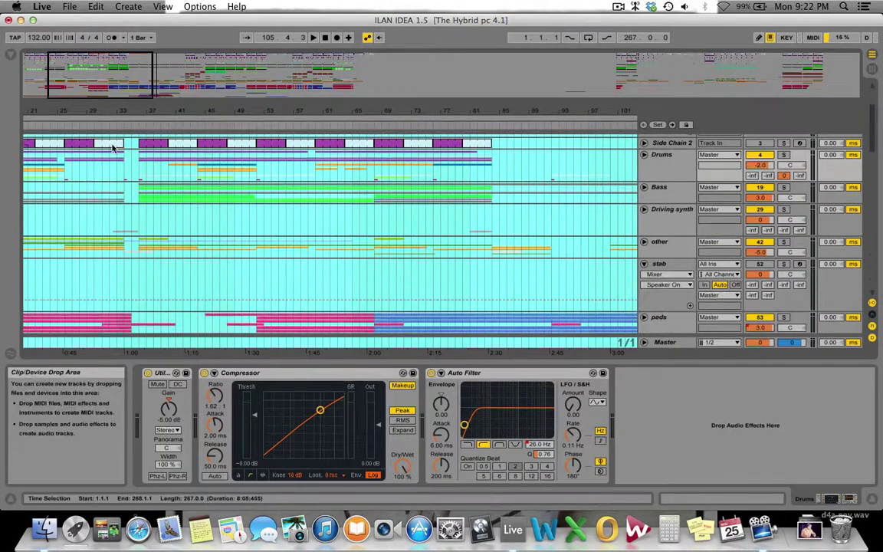
{"action": "left_click", "coordinate": [666, 202]}
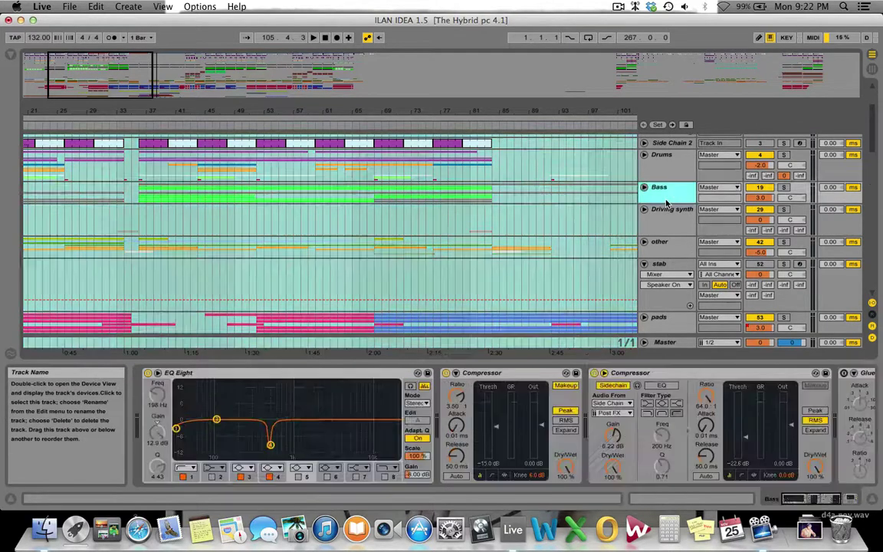
{"action": "left_click_drag", "start_coordinate": [81, 76], "coordinate": [230, 177]}
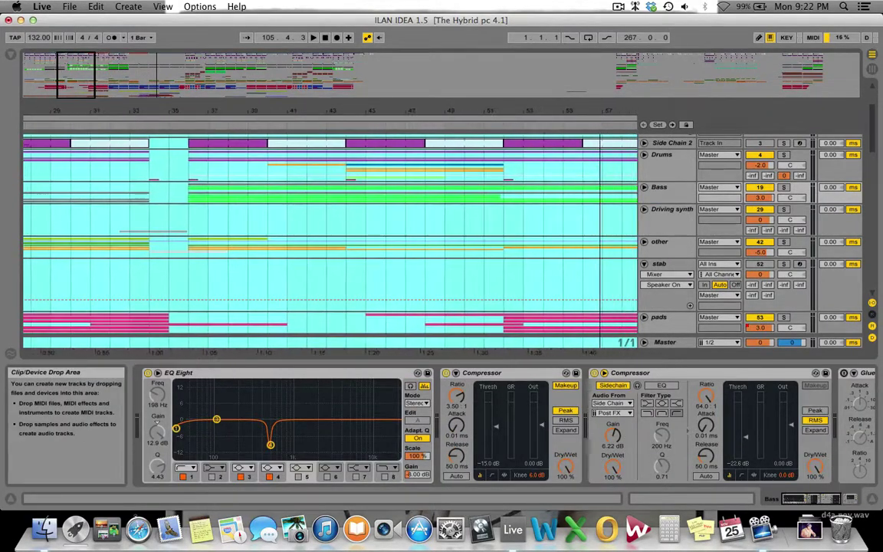
{"action": "scroll", "coordinate": [181, 191], "scroll_direction": "down", "scroll_amount": 5}
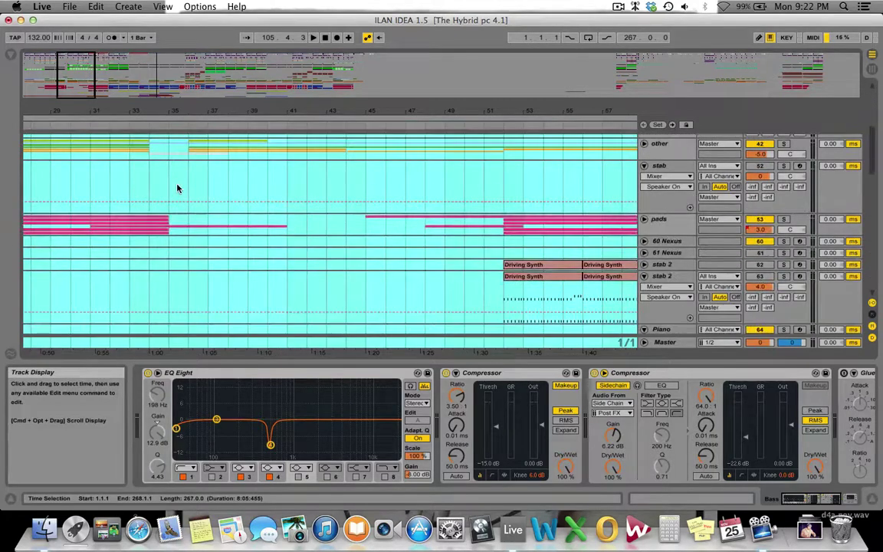
{"action": "scroll", "coordinate": [177, 188], "scroll_direction": "up", "scroll_amount": 5}
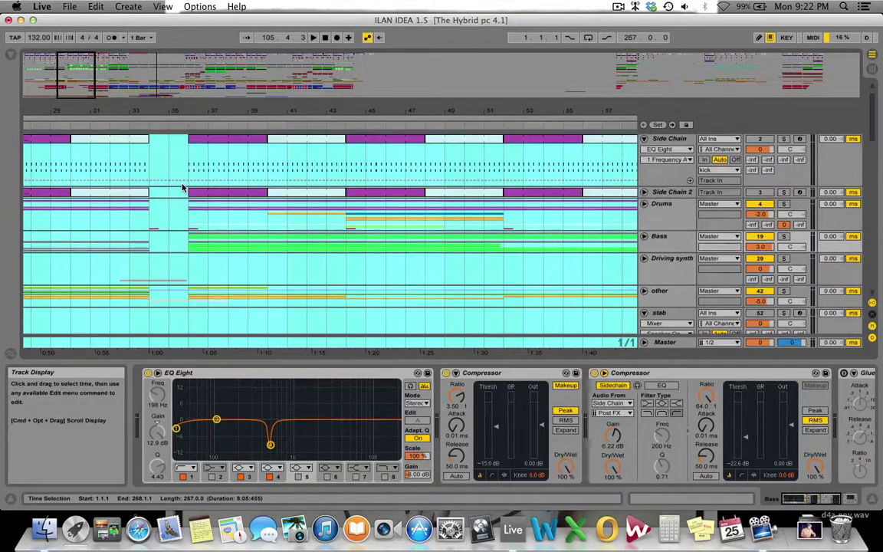
- Play the section from bar 36, soloing the Bass group and adding the Drums group to hear them together
{"action": "left_click", "coordinate": [783, 217]}
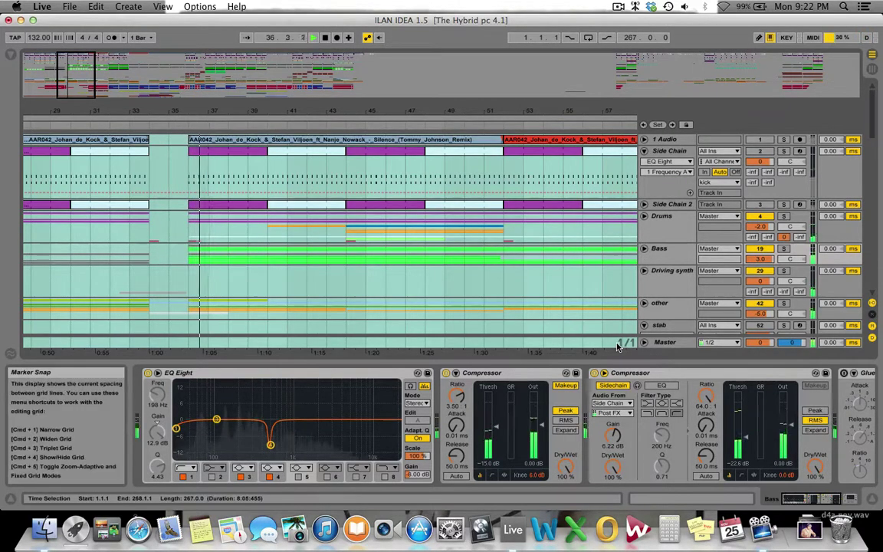
{"action": "left_click", "coordinate": [785, 249]}
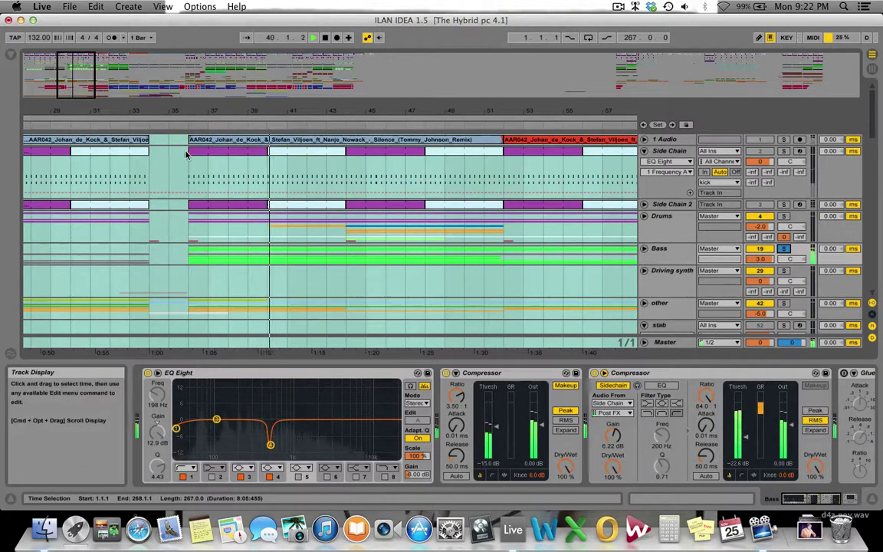
{"action": "left_click", "coordinate": [786, 217]}
{"action": "left_click", "coordinate": [262, 192]}
{"action": "left_click", "coordinate": [171, 192]}
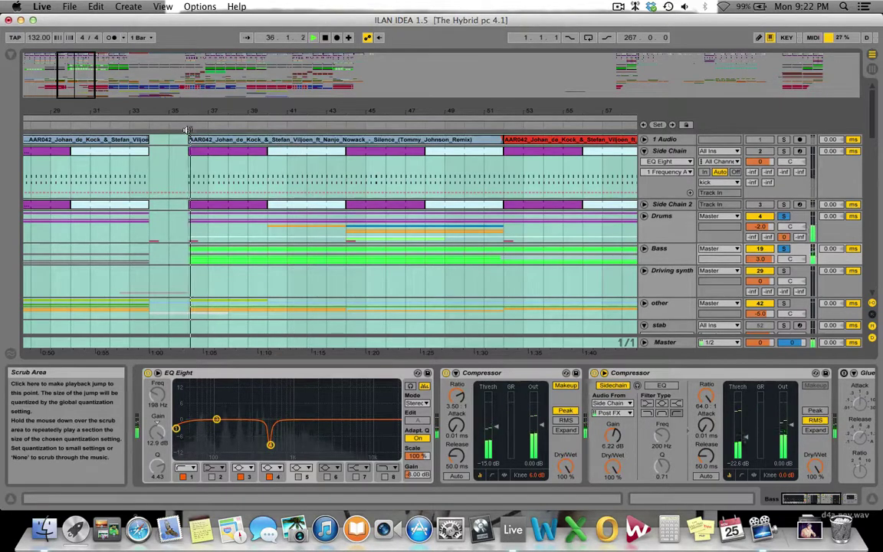
{"action": "left_click", "coordinate": [203, 194]}
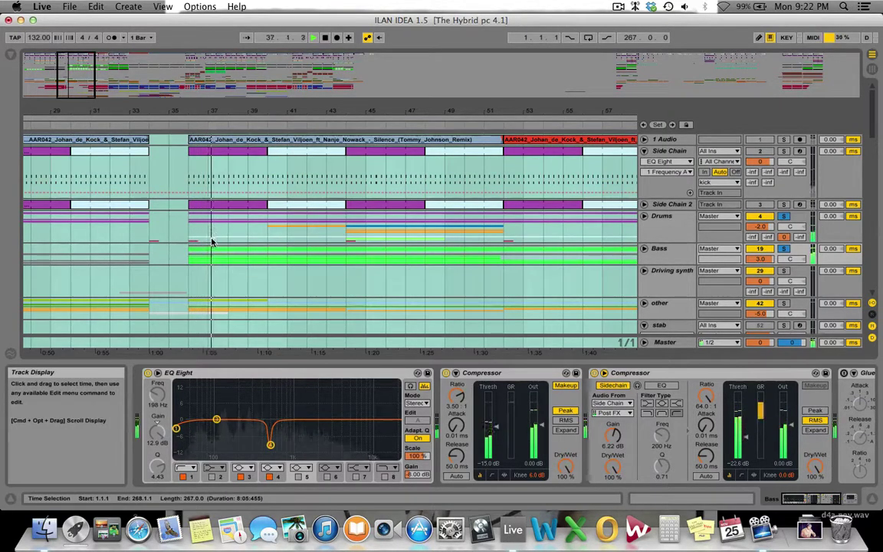
- Expand the Bass group to review its sine and Sylenth layers, and fold the sine track
{"action": "left_click", "coordinate": [648, 251]}
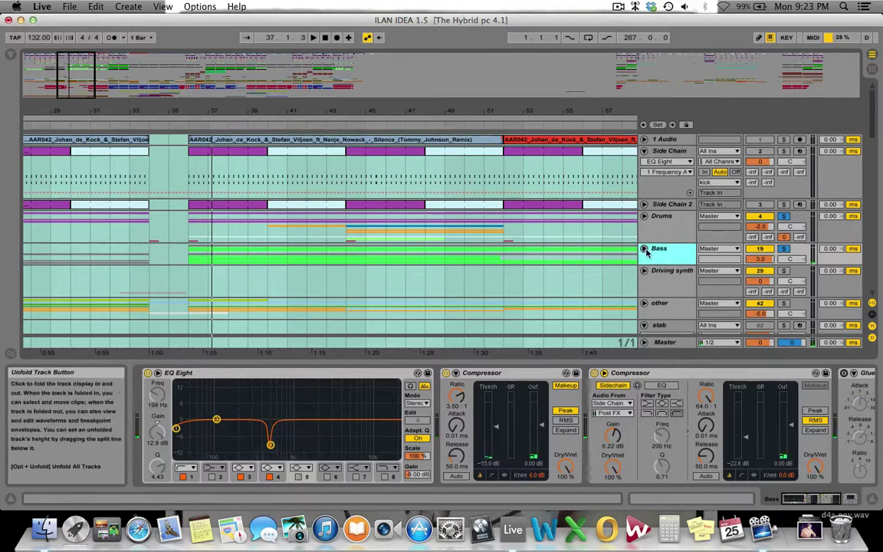
{"action": "left_click", "coordinate": [646, 251]}
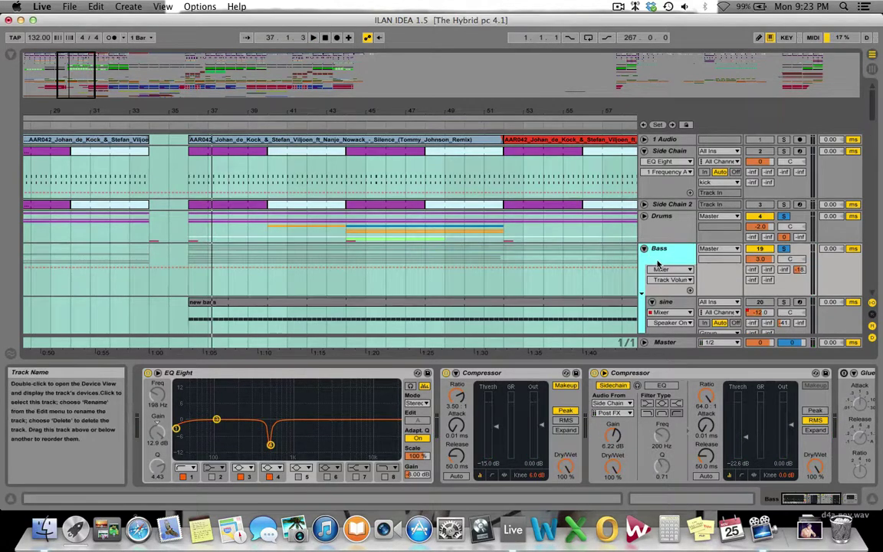
{"action": "scroll", "coordinate": [259, 234], "scroll_direction": "down", "scroll_amount": 3}
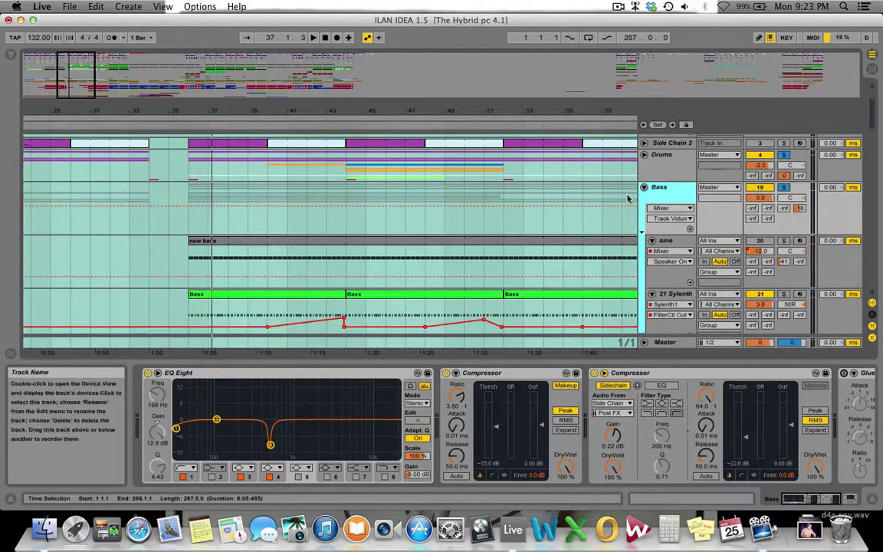
{"action": "scroll", "coordinate": [689, 224], "scroll_direction": "down", "scroll_amount": 2}
{"action": "scroll", "coordinate": [689, 223], "scroll_direction": "down", "scroll_amount": 1}
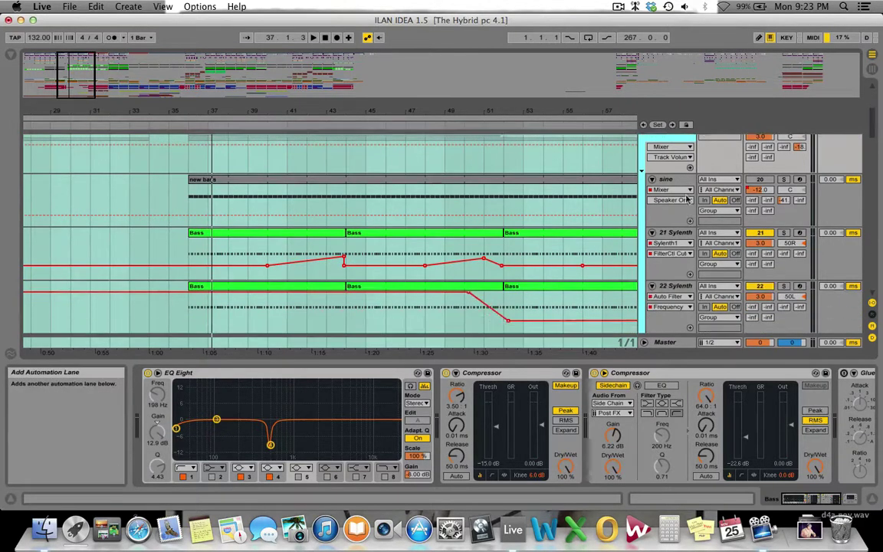
{"action": "scroll", "coordinate": [678, 210], "scroll_direction": "up", "scroll_amount": 2}
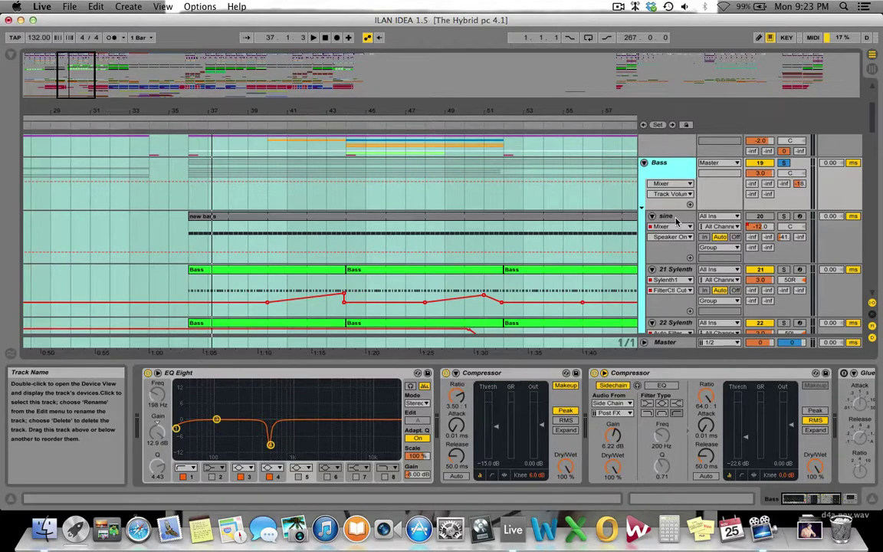
{"action": "scroll", "coordinate": [676, 221], "scroll_direction": "up", "scroll_amount": 3}
{"action": "scroll", "coordinate": [676, 221], "scroll_direction": "down", "scroll_amount": 4}
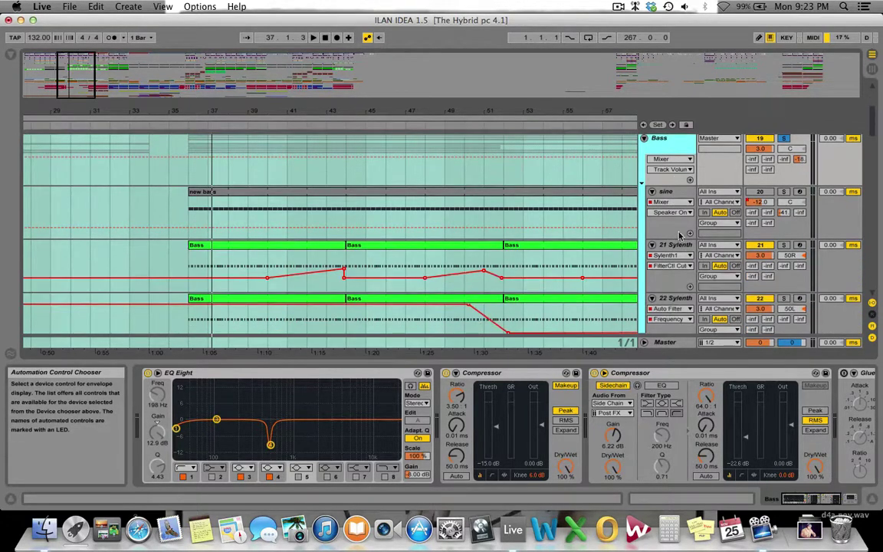
{"action": "left_click", "coordinate": [652, 192]}
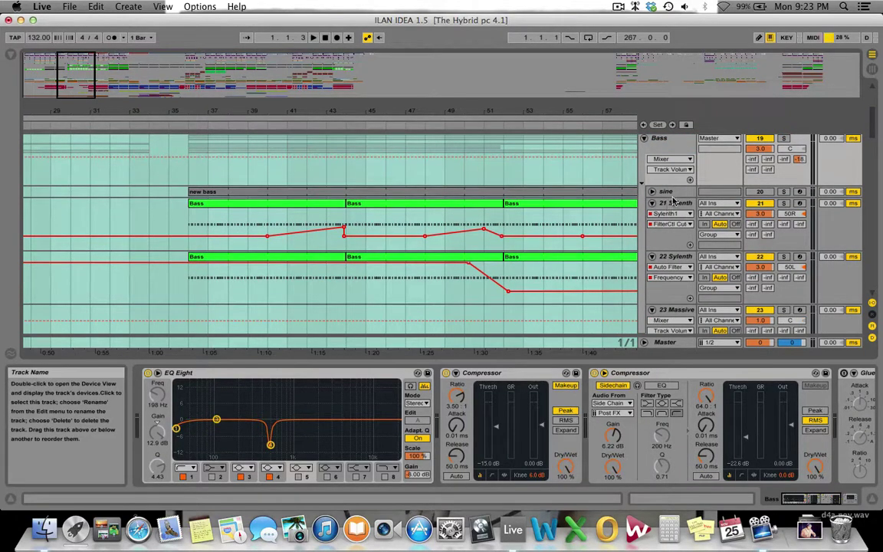
- Play from bar 36 and deactivate the sine layer to compare the bass without it, review the other bass layers, and reactivate the sine
{"action": "left_click", "coordinate": [184, 124]}
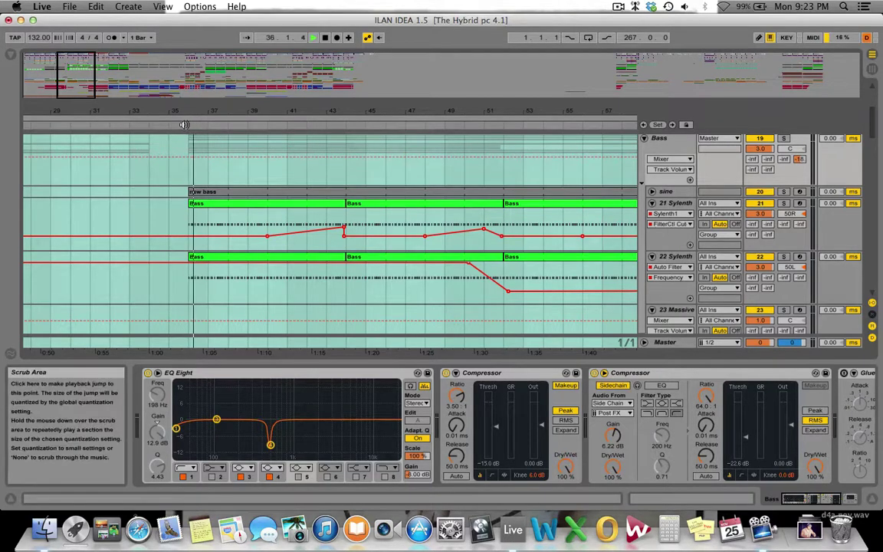
{"action": "left_click", "coordinate": [772, 196]}
{"action": "scroll", "coordinate": [736, 233], "scroll_direction": "down", "scroll_amount": 4}
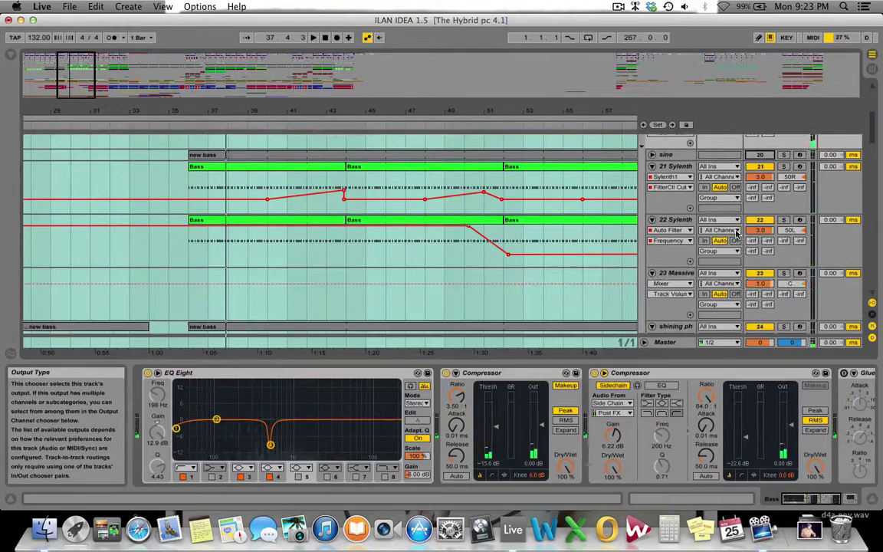
{"action": "scroll", "coordinate": [736, 233], "scroll_direction": "down", "scroll_amount": 5}
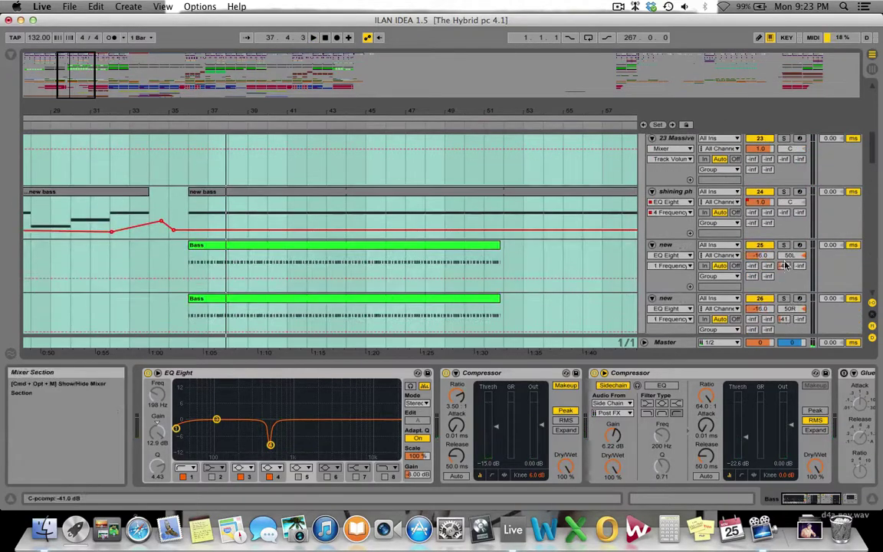
{"action": "scroll", "coordinate": [783, 259], "scroll_direction": "up", "scroll_amount": 8}
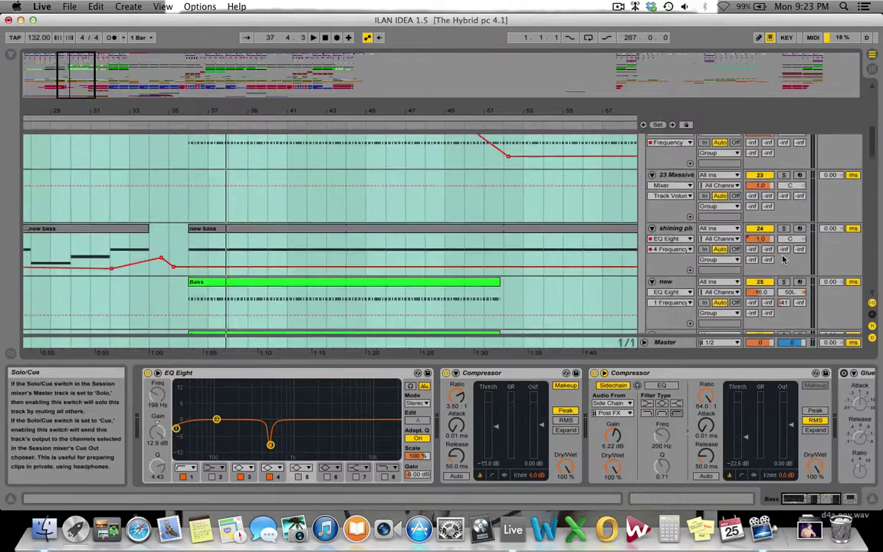
{"action": "left_click", "coordinate": [759, 253]}
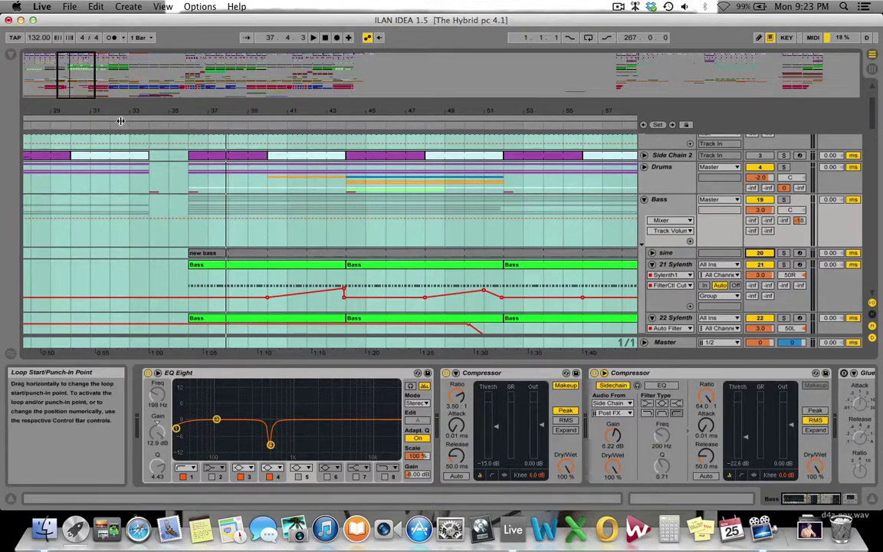
- Unfold the sine layer, select its new bass clip, and examine the oscillator settings in its Sylenth1 synth
{"action": "left_click", "coordinate": [680, 254]}
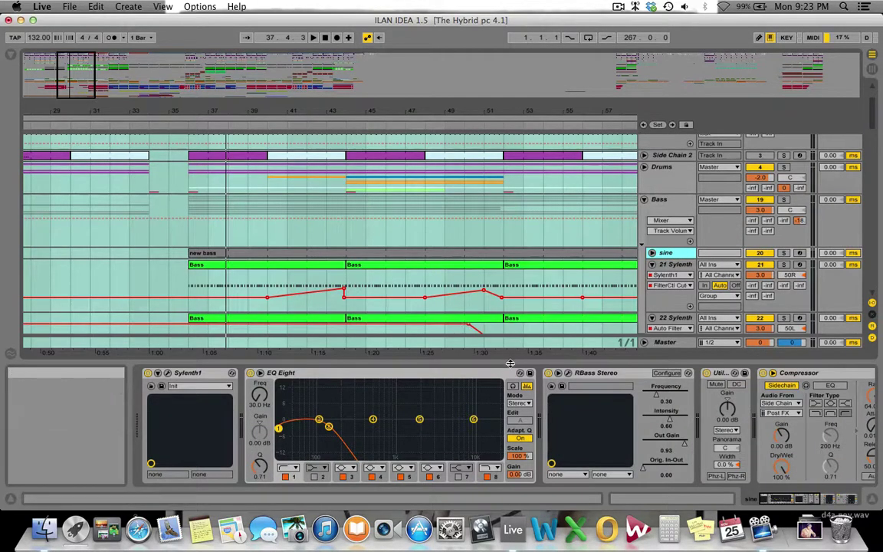
{"action": "left_click", "coordinate": [653, 253]}
{"action": "left_click", "coordinate": [255, 257]}
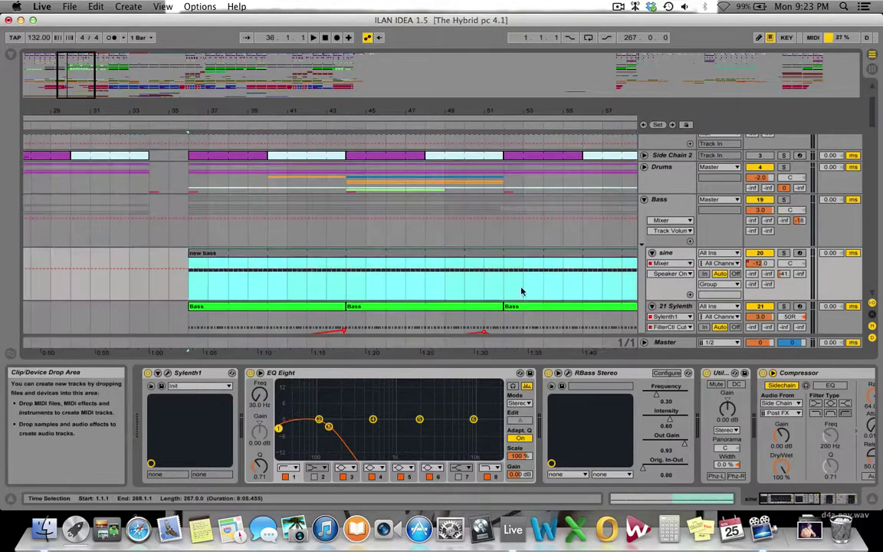
{"action": "scroll", "coordinate": [709, 253], "scroll_direction": "down", "scroll_amount": 1}
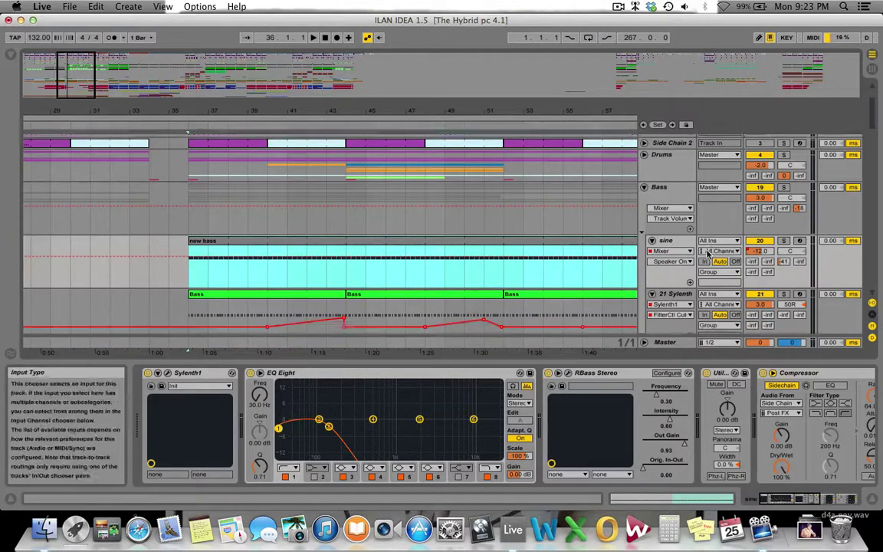
{"action": "scroll", "coordinate": [709, 254], "scroll_direction": "down", "scroll_amount": 4}
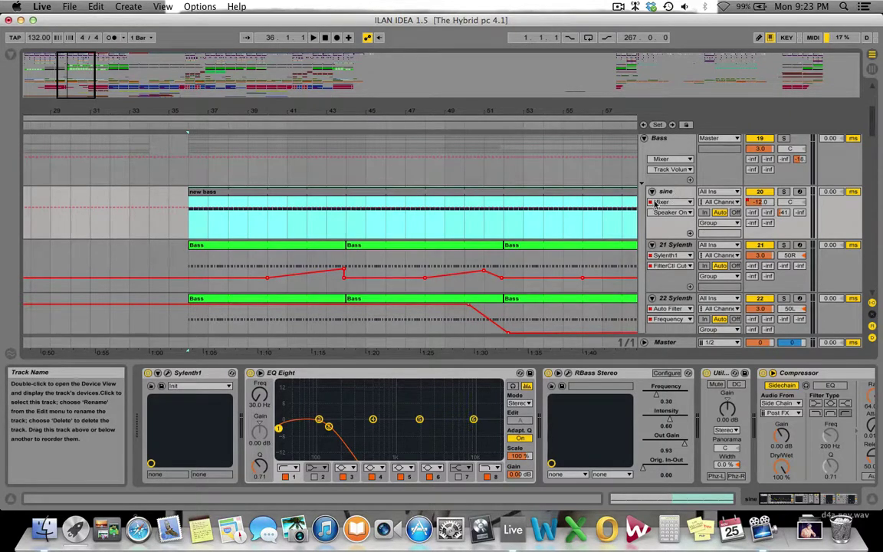
{"action": "left_click", "coordinate": [167, 375]}
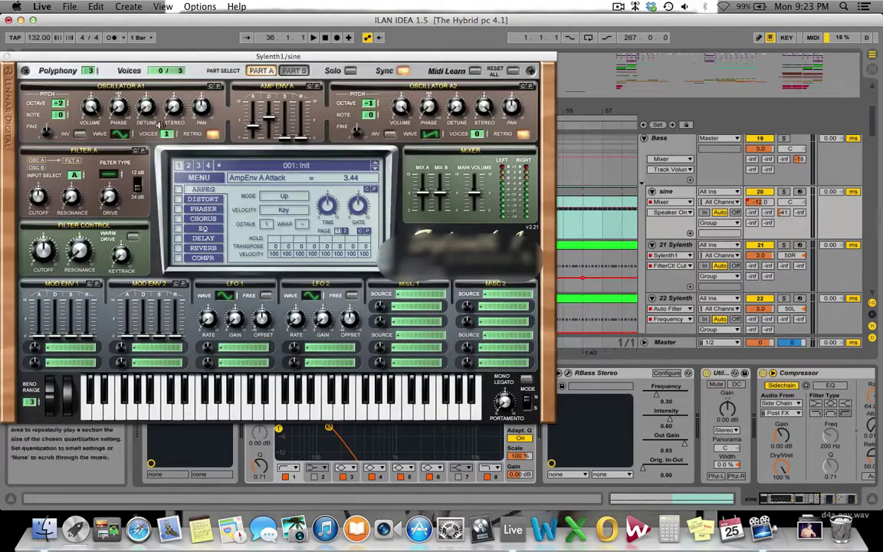
{"action": "left_click", "coordinate": [8, 56]}
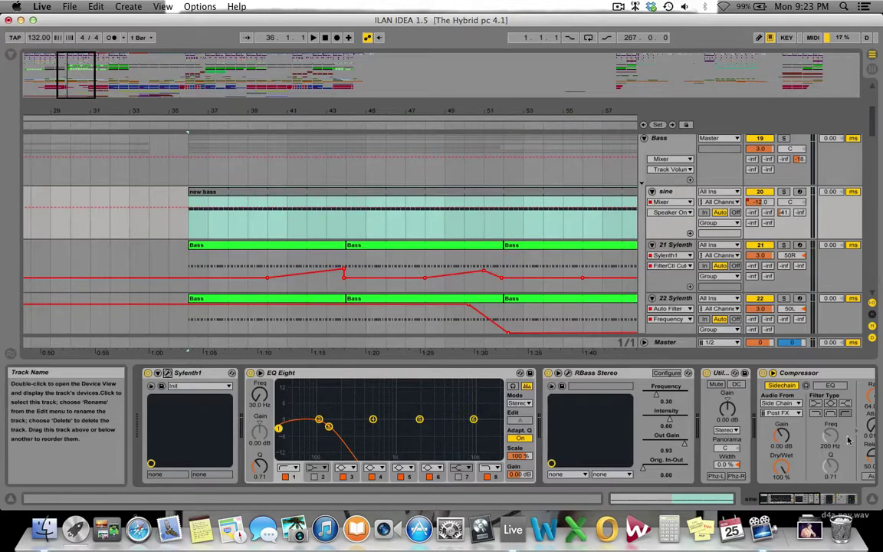
- Set the width of the sine layer's Utility device to 100% and solo the layer
{"action": "left_click", "coordinate": [835, 502]}
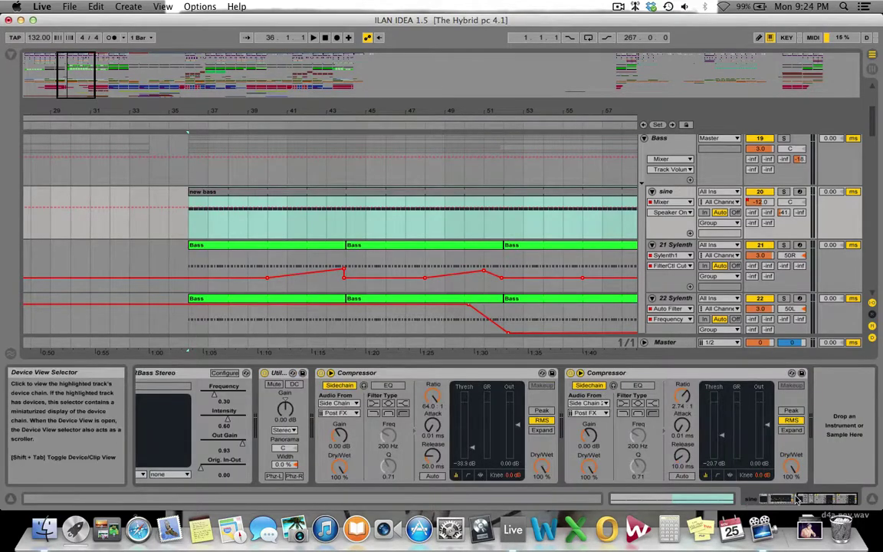
{"action": "scroll", "coordinate": [348, 436], "scroll_direction": "left", "scroll_amount": 5}
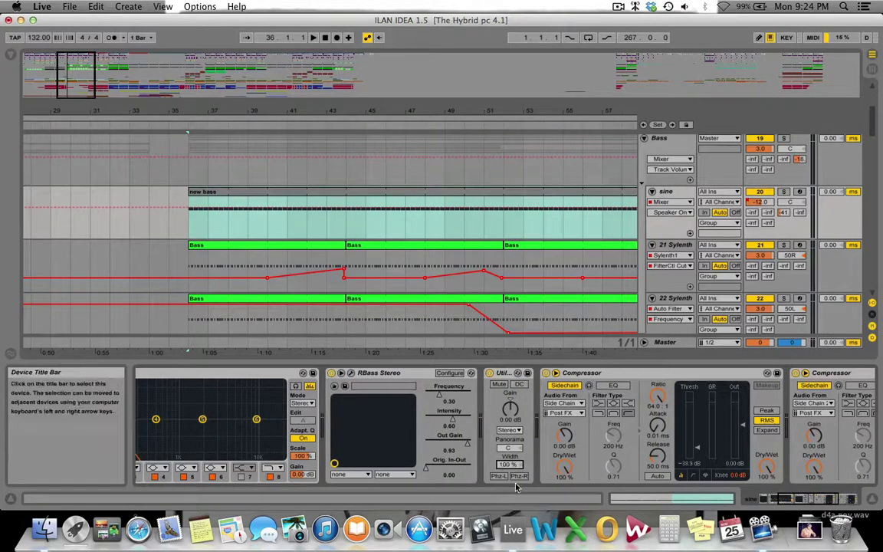
{"action": "left_click", "coordinate": [784, 191]}
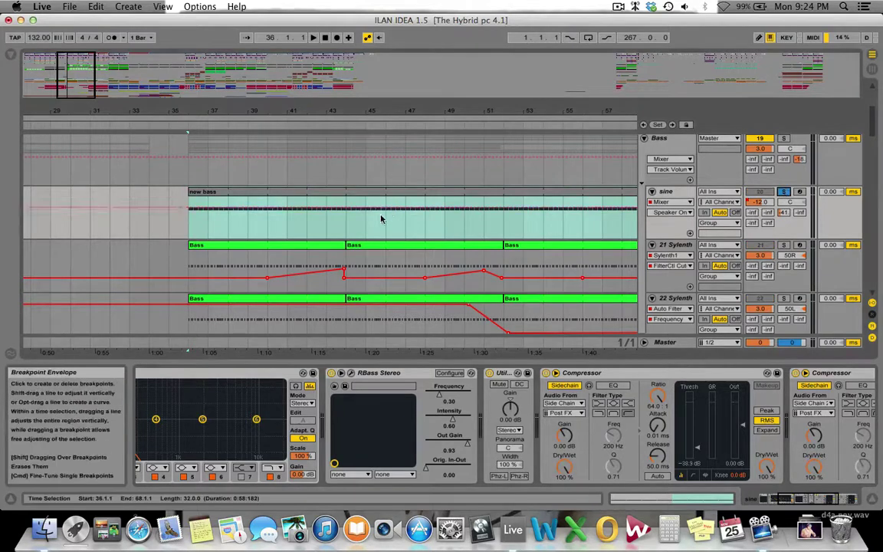
- Play the soloed sine layer from bar 36, and solo the kick track in the Drums group for a second playback
{"action": "key", "text": "space"}
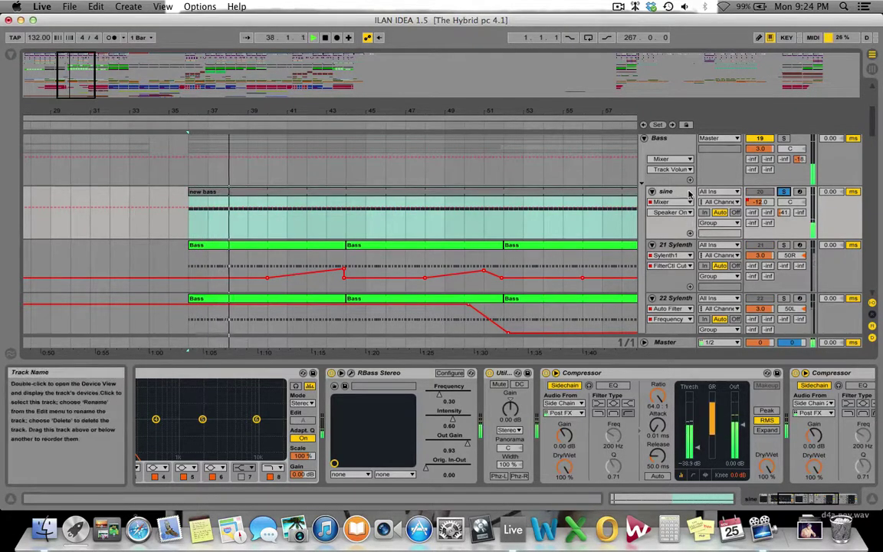
{"action": "key", "text": "space"}
{"action": "scroll", "coordinate": [667, 199], "scroll_direction": "up", "scroll_amount": 5}
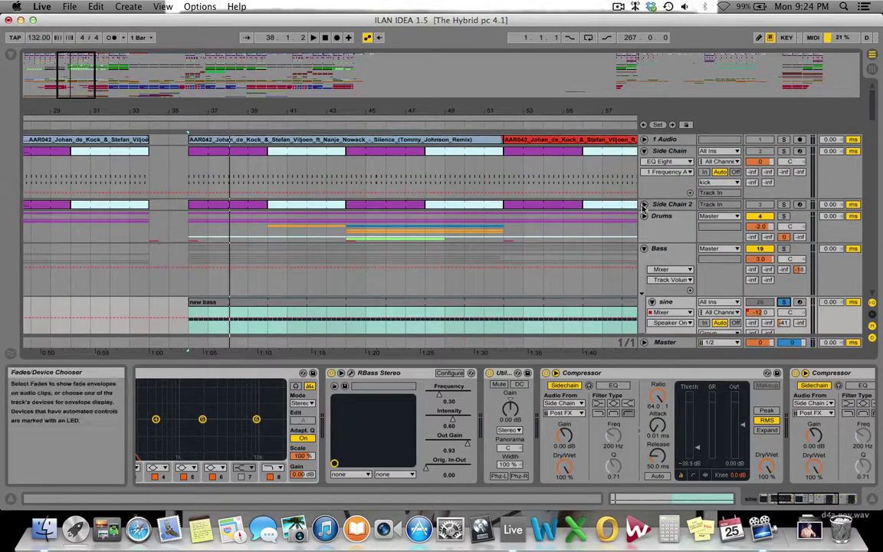
{"action": "scroll", "coordinate": [667, 246], "scroll_direction": "down", "scroll_amount": 8}
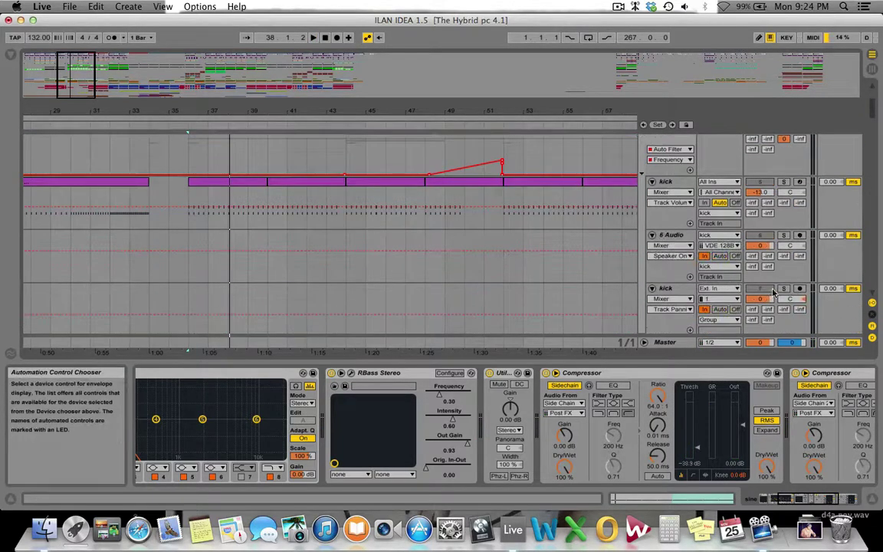
{"action": "key", "text": "space"}
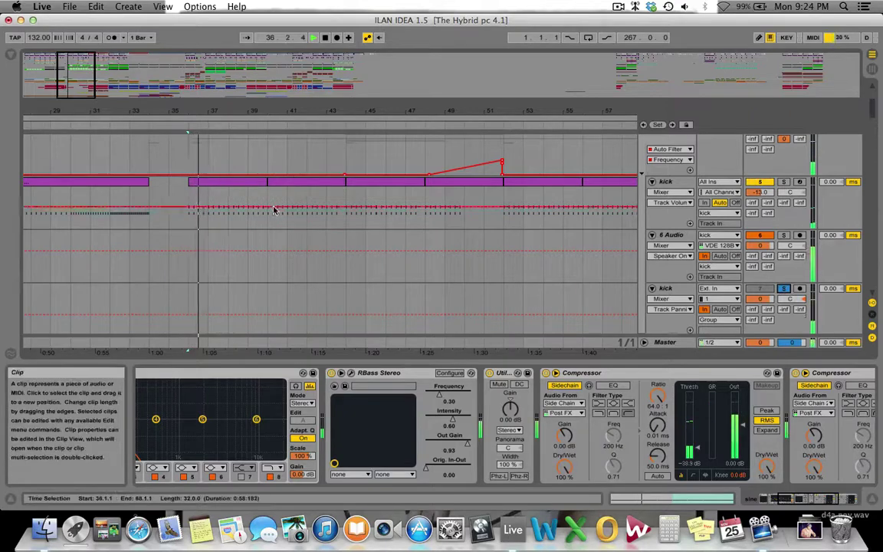
{"action": "scroll", "coordinate": [273, 210], "scroll_direction": "down", "scroll_amount": 5}
{"action": "key", "text": "space"}
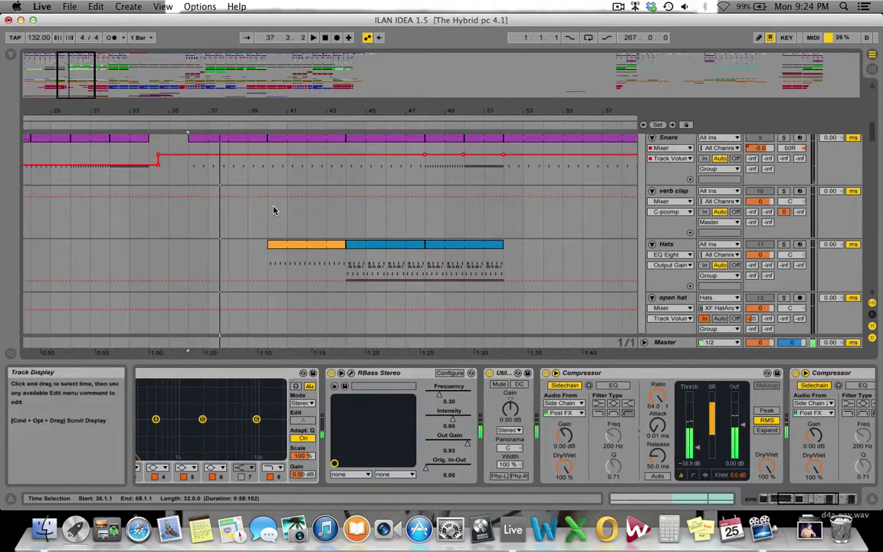
- Turn off the kick track's solo and fold the Drums group
{"action": "scroll", "coordinate": [275, 213], "scroll_direction": "up", "scroll_amount": 5}
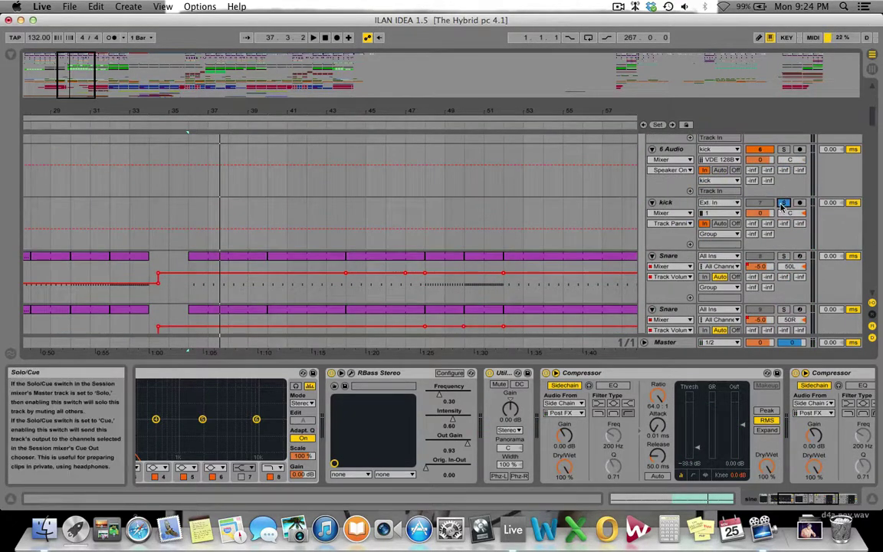
{"action": "scroll", "coordinate": [427, 224], "scroll_direction": "down", "scroll_amount": 8}
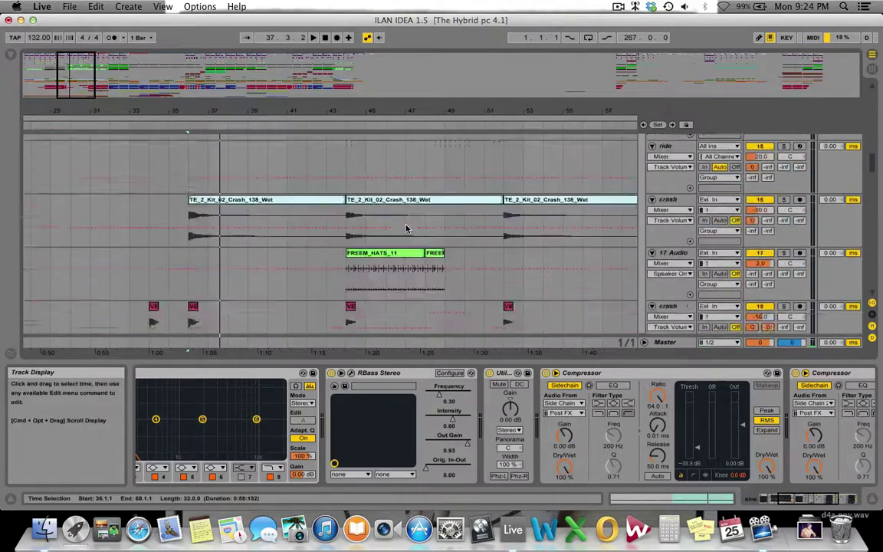
{"action": "scroll", "coordinate": [427, 225], "scroll_direction": "up", "scroll_amount": 10}
{"action": "scroll", "coordinate": [427, 225], "scroll_direction": "up", "scroll_amount": 5}
{"action": "left_click", "coordinate": [649, 216]}
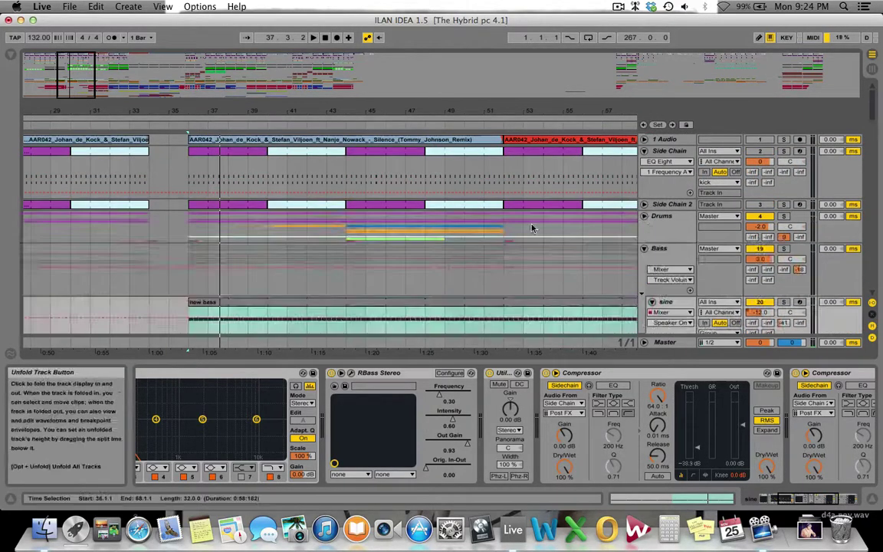
- Solo the 21 Sylenth and 22 Sylenth bass layers together and play them from bar 36
{"action": "scroll", "coordinate": [512, 226], "scroll_direction": "down", "scroll_amount": 6}
{"action": "left_click", "coordinate": [669, 233]}
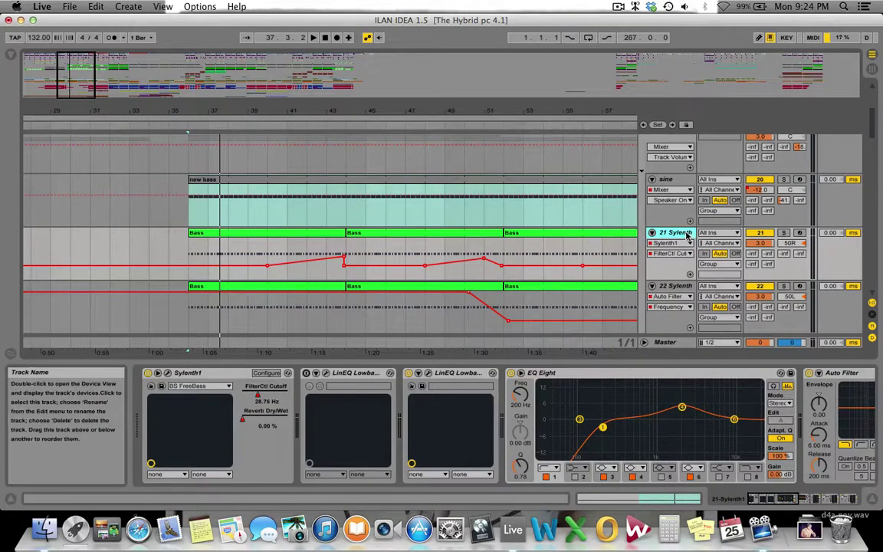
{"action": "left_click", "coordinate": [783, 232]}
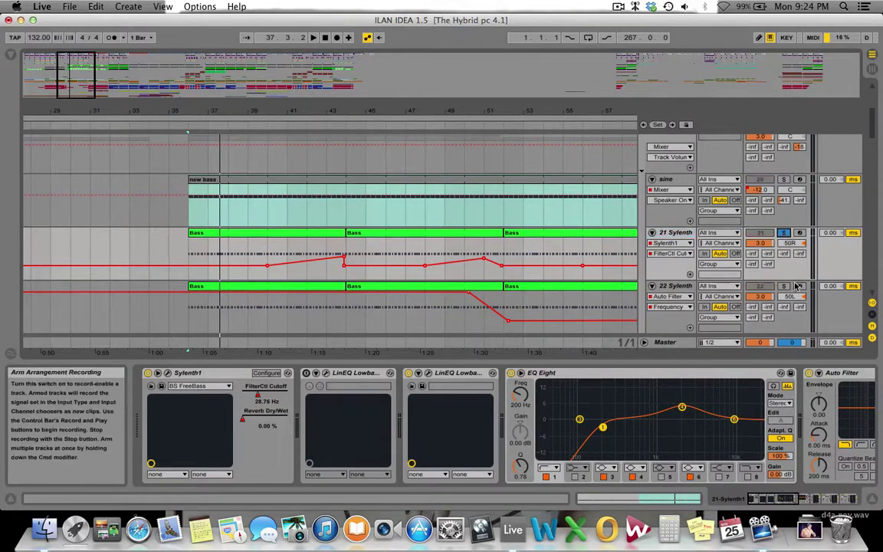
{"action": "left_click", "coordinate": [784, 286]}
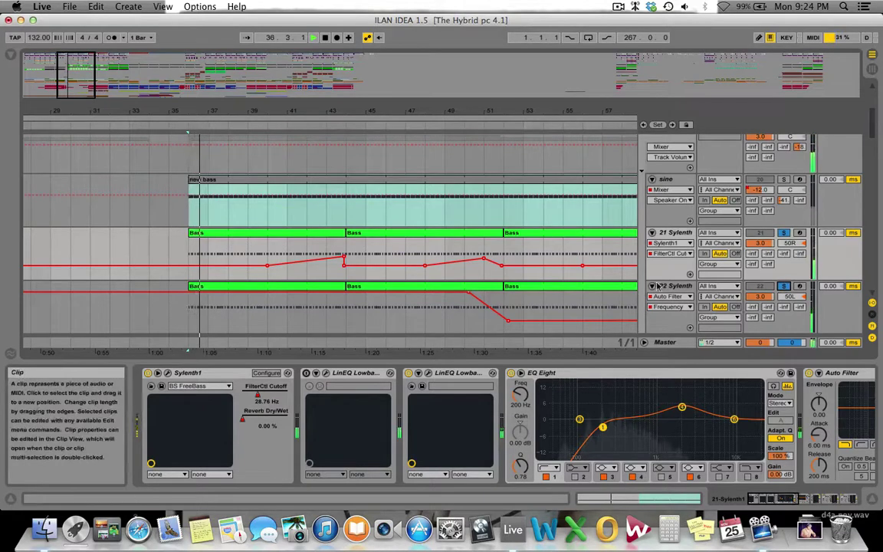
{"action": "left_click", "coordinate": [783, 179]}
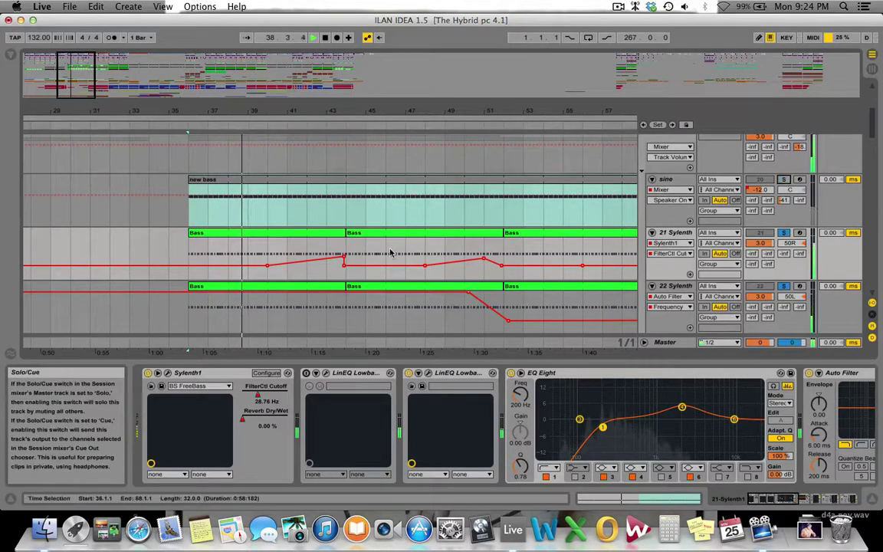
- Examine the 21 Sylenth layer's device chain, from the second LinEQ Lowband low cut to the compressor's attack and the sidechain compressors
{"action": "scroll", "coordinate": [366, 268], "scroll_direction": "down", "scroll_amount": 3}
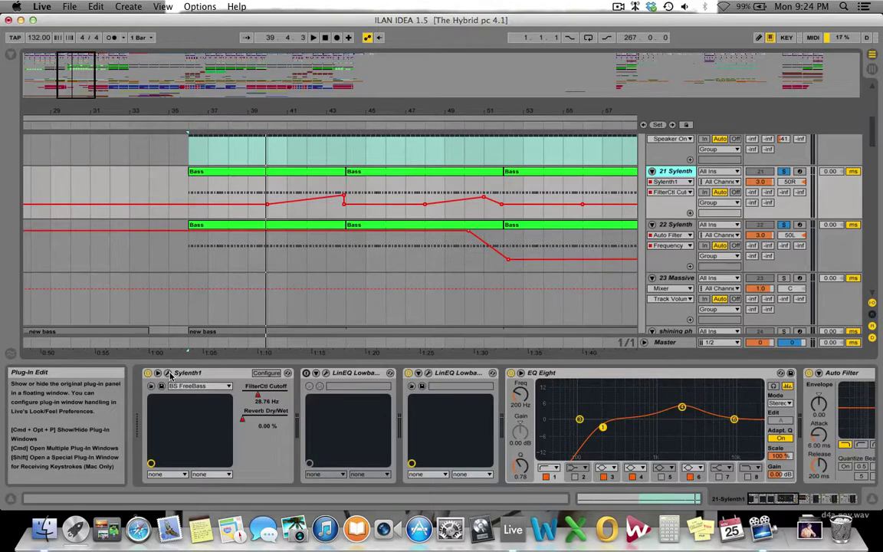
{"action": "left_click", "coordinate": [428, 373]}
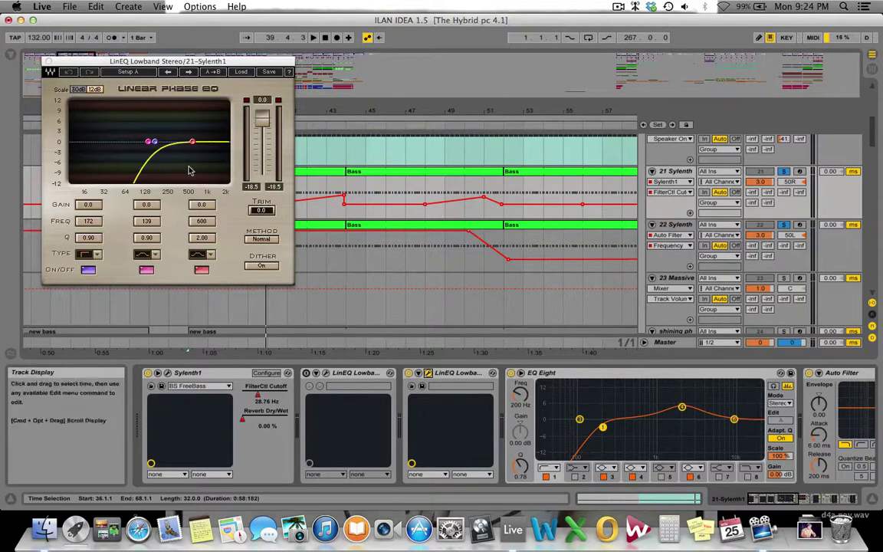
{"action": "left_click", "coordinate": [48, 60]}
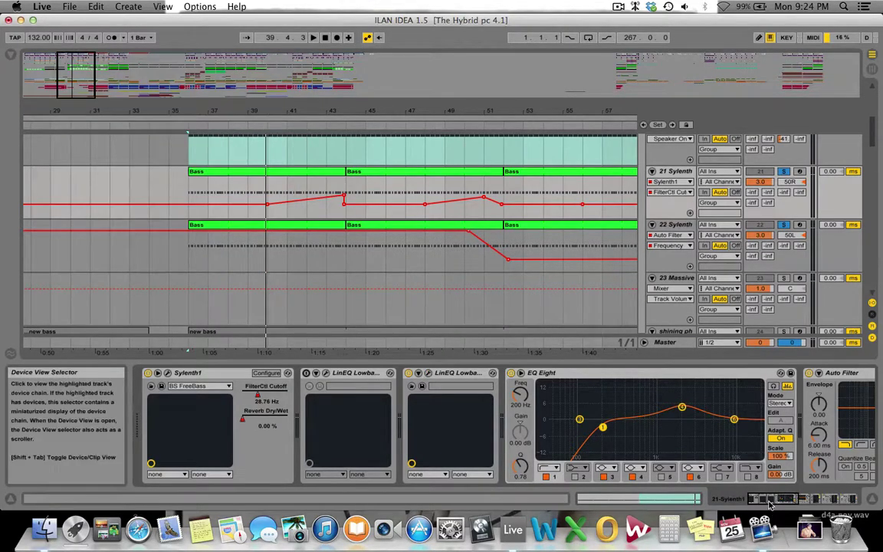
{"action": "left_click_drag", "start_coordinate": [773, 500], "coordinate": [808, 502]}
{"action": "left_click", "coordinate": [555, 372]}
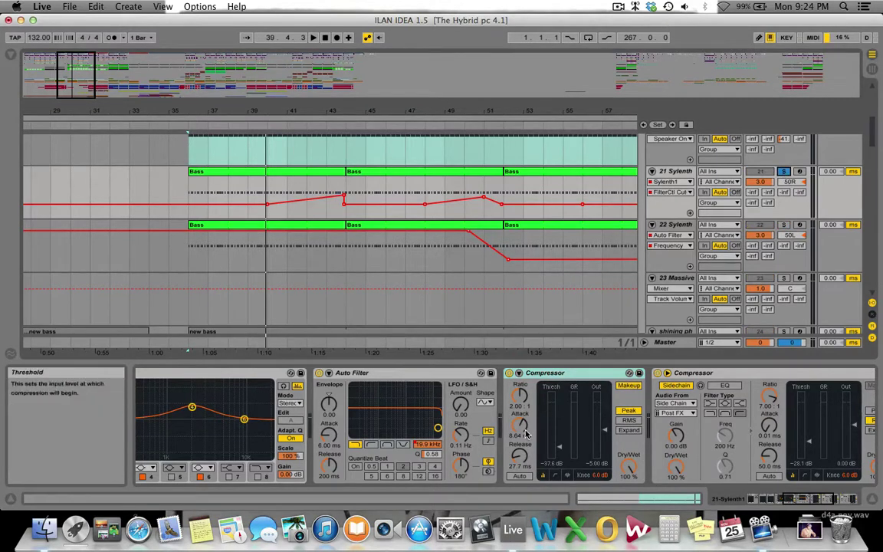
{"action": "left_click_drag", "start_coordinate": [519, 426], "coordinate": [519, 418]}
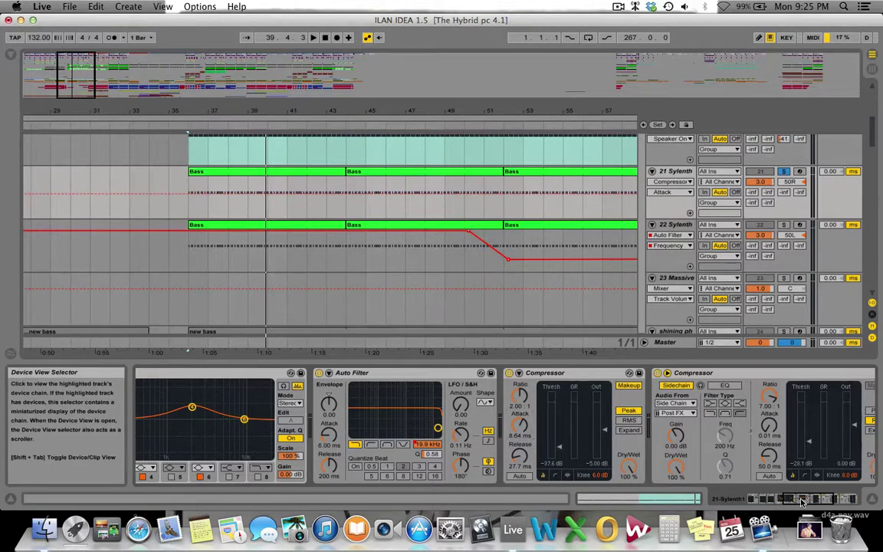
{"action": "left_click_drag", "start_coordinate": [802, 501], "coordinate": [824, 508]}
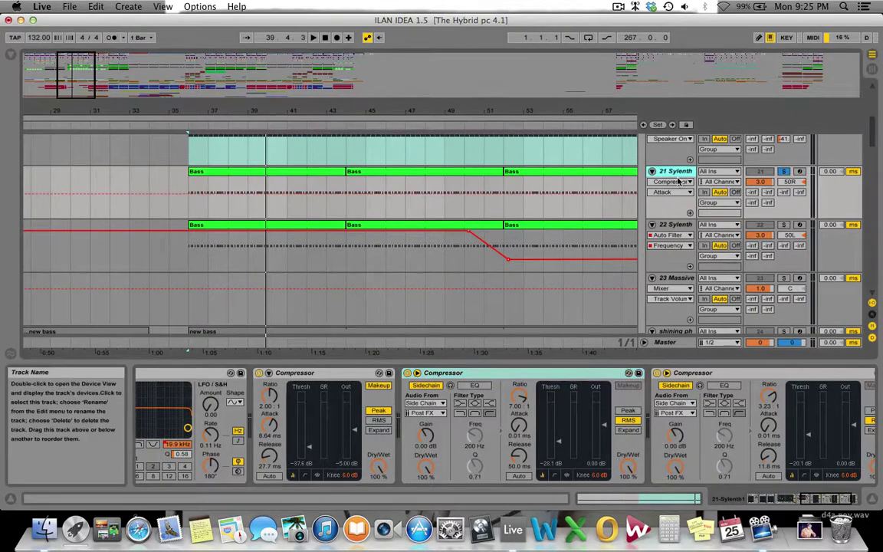
- Review the 22 Sylenth layer's compressors, and solo it along with 21 Sylenth to play both from bar 36
{"action": "left_click", "coordinate": [673, 225]}
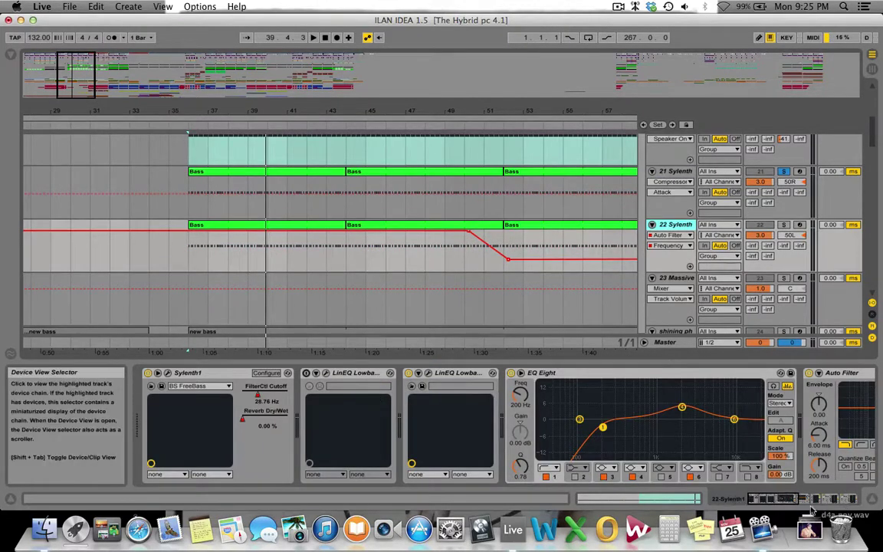
{"action": "left_click_drag", "start_coordinate": [811, 511], "coordinate": [840, 503]}
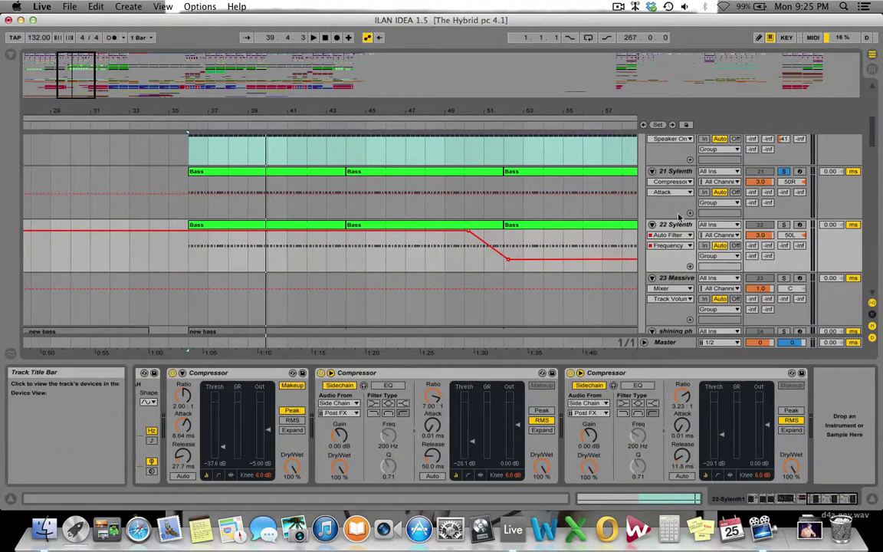
{"action": "left_click", "coordinate": [784, 224]}
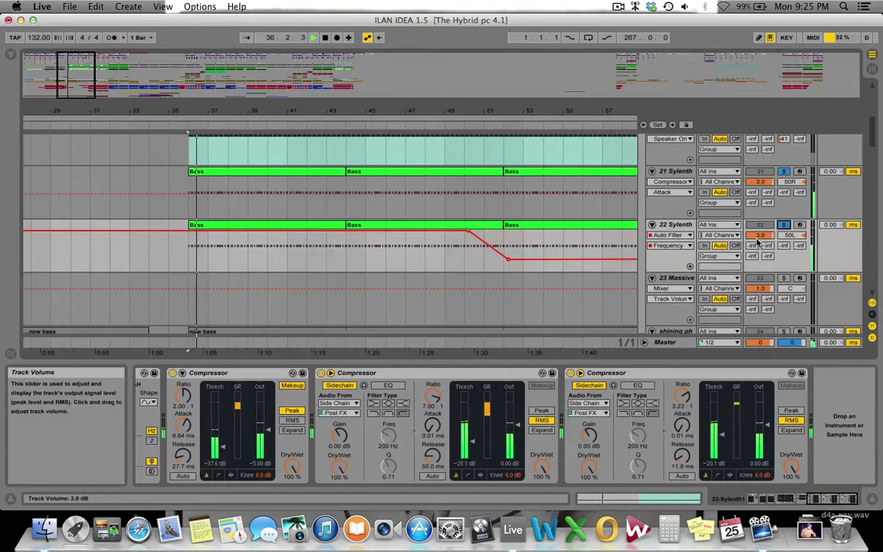
{"action": "scroll", "coordinate": [681, 298], "scroll_direction": "down", "scroll_amount": 3}
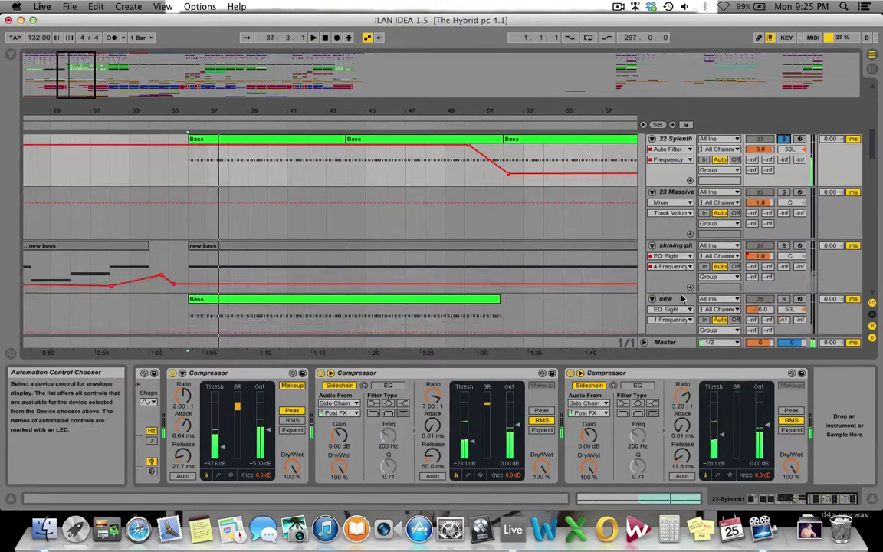
- Solo the shining phat and pad bass layer, open its new bass clip, and inspect the four C#2 notes
{"action": "scroll", "coordinate": [681, 299], "scroll_direction": "up", "scroll_amount": 1}
{"action": "left_click", "coordinate": [674, 260]}
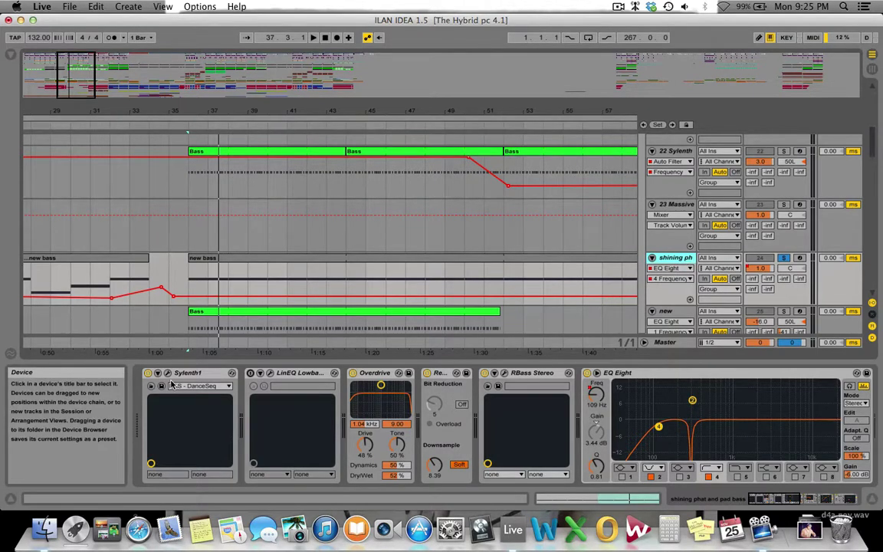
{"action": "double_click", "coordinate": [263, 267]}
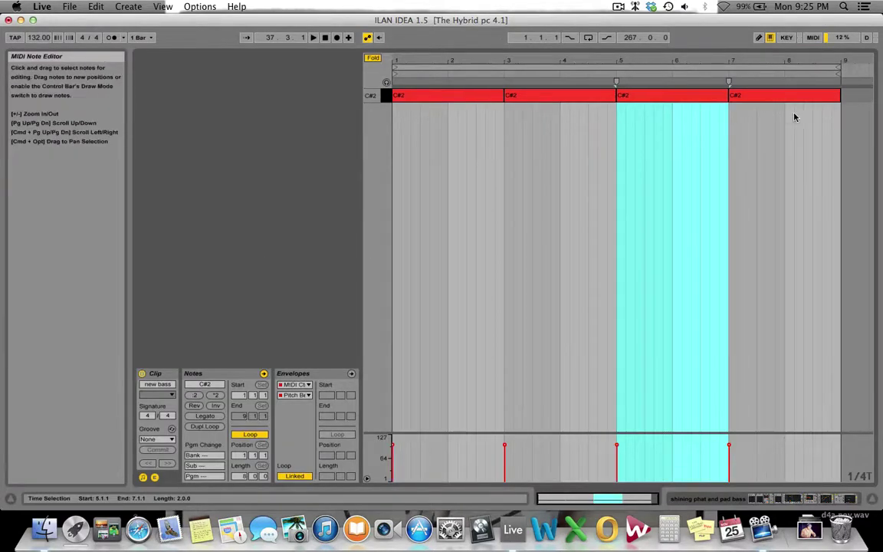
{"action": "left_click", "coordinate": [433, 95]}
{"action": "left_click", "coordinate": [521, 95]}
{"action": "left_click", "coordinate": [693, 95]}
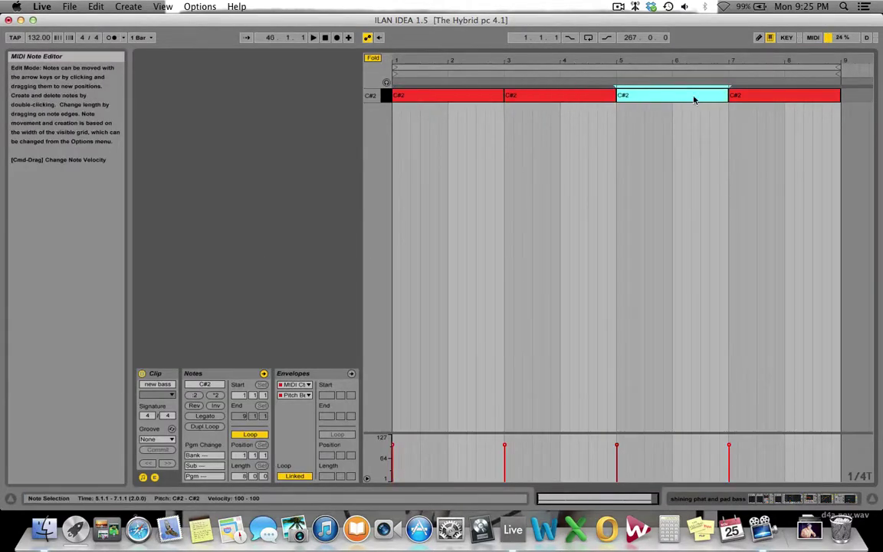
{"action": "left_click", "coordinate": [755, 96]}
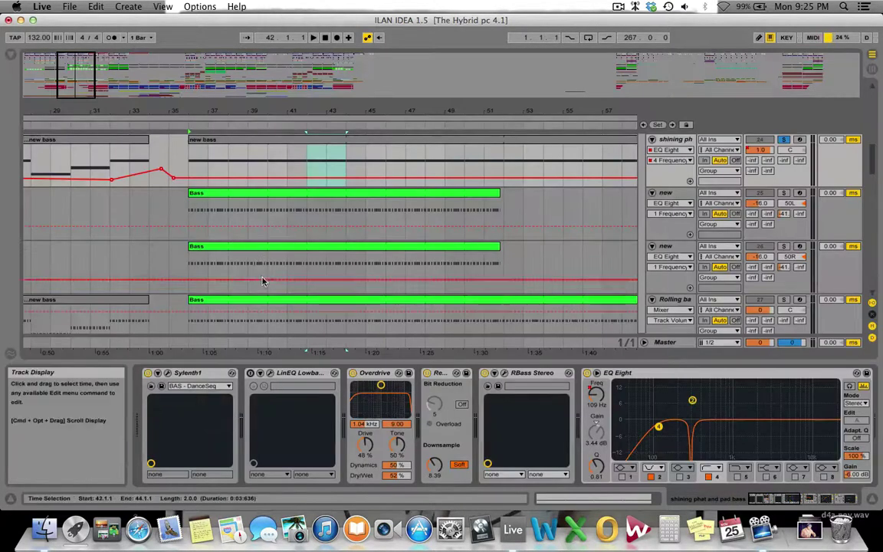
- Play the soloed shining phat and pad bass layer while reviewing its Overdrive, EQ Eight, Auto Filter and Compressor
{"action": "scroll", "coordinate": [291, 262], "scroll_direction": "up", "scroll_amount": 3}
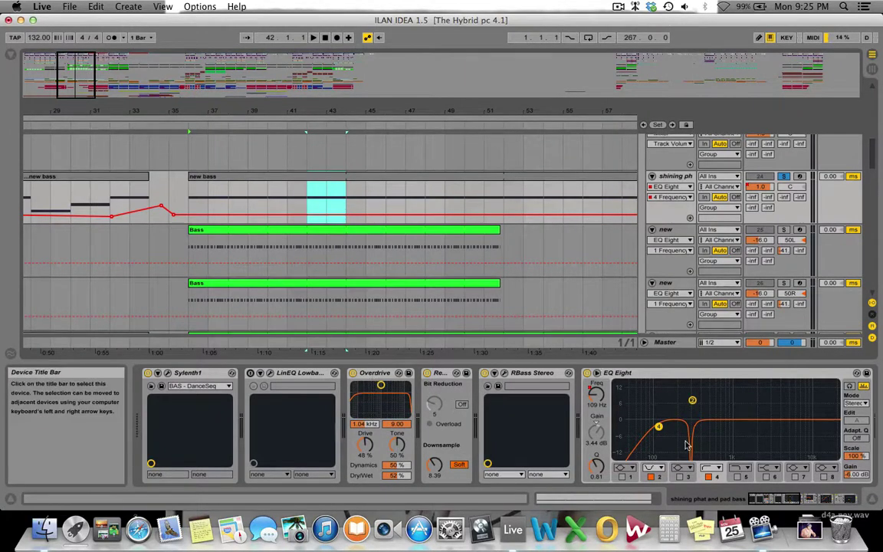
{"action": "scroll", "coordinate": [687, 444], "scroll_direction": "right", "scroll_amount": 5}
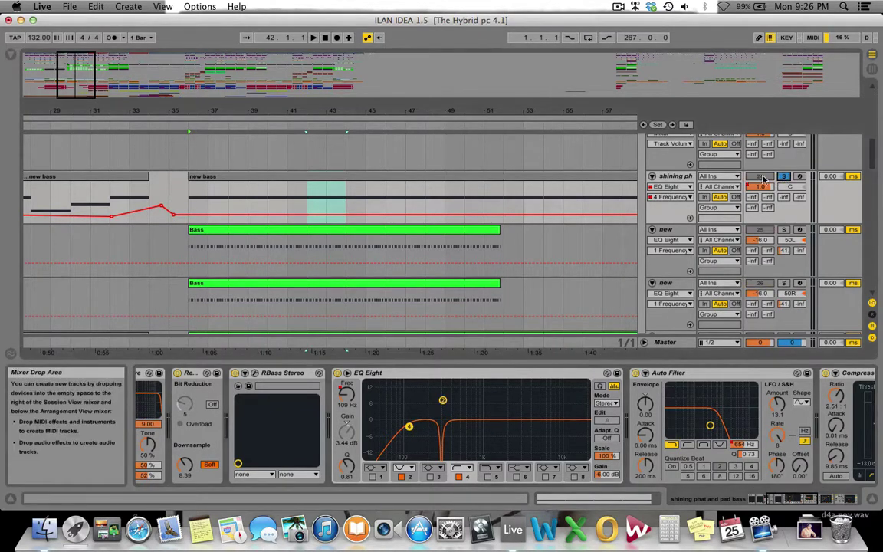
{"action": "key", "text": "space"}
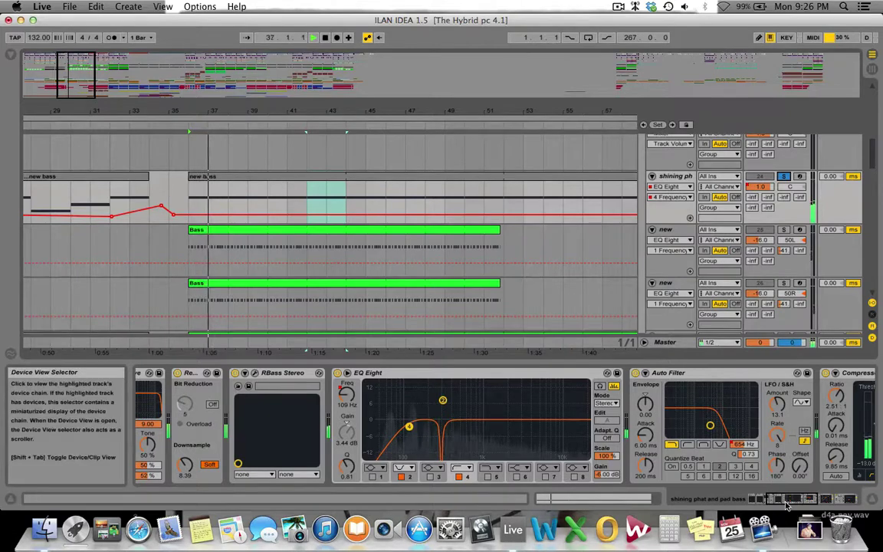
{"action": "left_click", "coordinate": [751, 500]}
{"action": "left_click", "coordinate": [771, 500]}
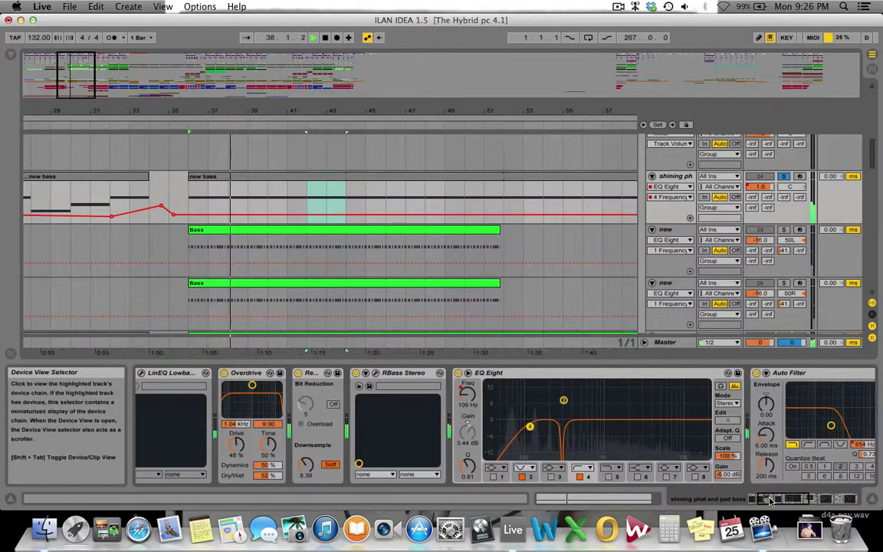
{"action": "left_click_drag", "start_coordinate": [770, 500], "coordinate": [792, 502]}
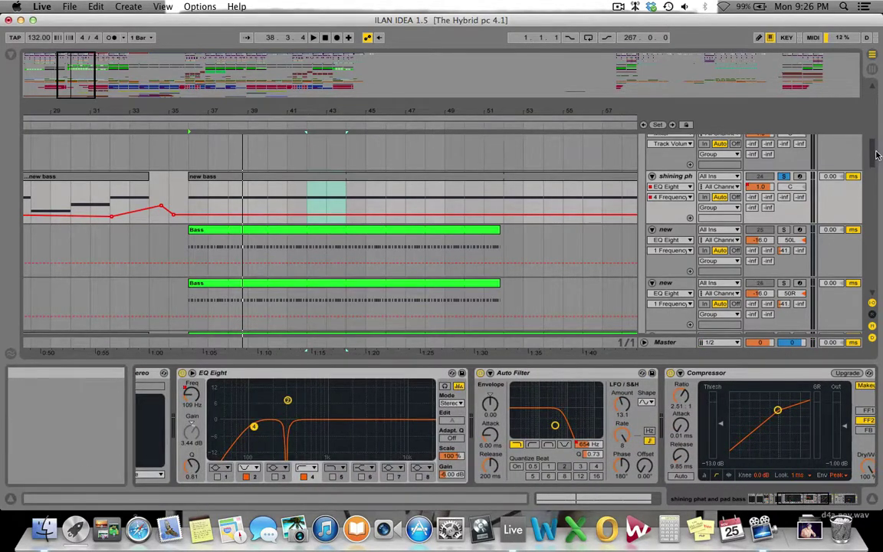
- Solo the whole Bass group and play it from bar 36
{"action": "scroll", "coordinate": [878, 138], "scroll_direction": "up", "scroll_amount": 5}
{"action": "scroll", "coordinate": [878, 138], "scroll_direction": "up", "scroll_amount": 5}
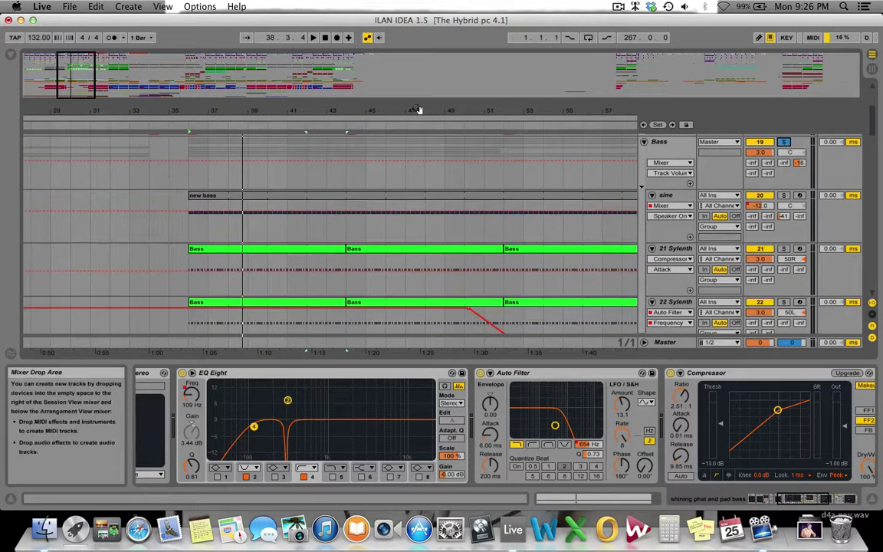
{"action": "left_click", "coordinate": [190, 120]}
{"action": "scroll", "coordinate": [361, 219], "scroll_direction": "up", "scroll_amount": 1}
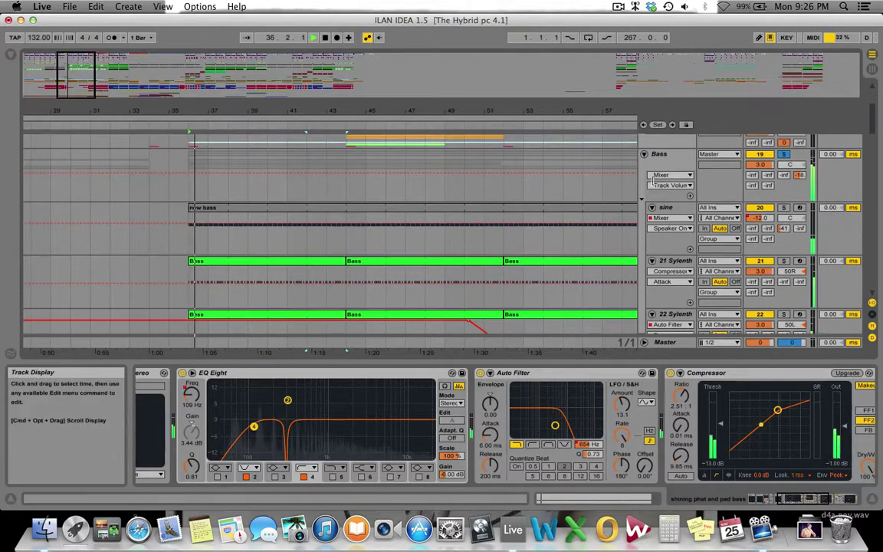
- Toggle the shining phat and pad bass layer off and on during playback to compare the Bass group without it, and stop
{"action": "scroll", "coordinate": [742, 210], "scroll_direction": "down", "scroll_amount": 2}
{"action": "scroll", "coordinate": [742, 210], "scroll_direction": "down", "scroll_amount": 10}
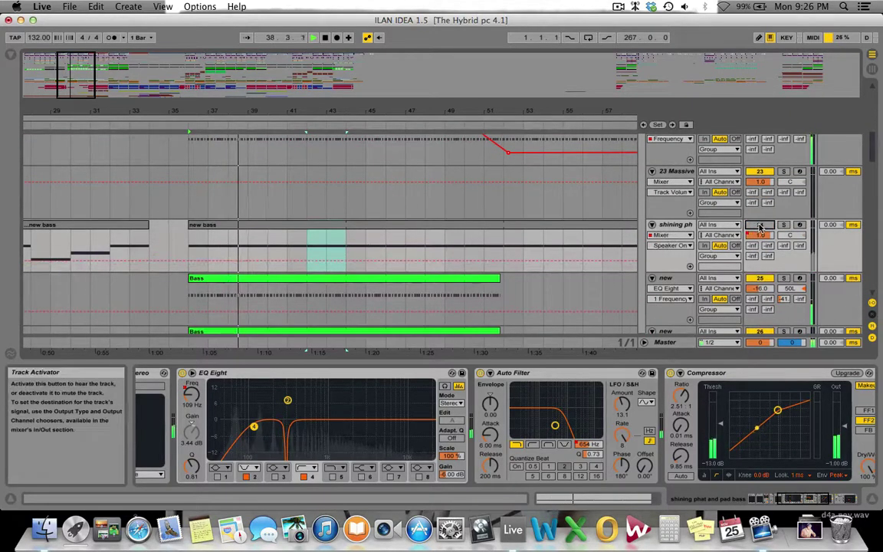
{"action": "left_click", "coordinate": [758, 225]}
{"action": "left_click", "coordinate": [759, 225]}
{"action": "key", "text": "space"}
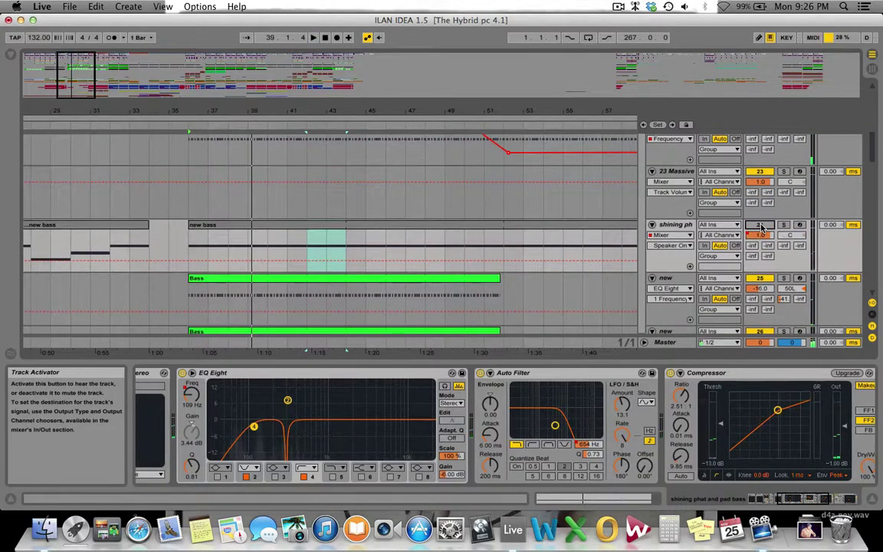
- Play the Bass group without the shining phat and pad bass layer again, and reactivate that layer
{"action": "key", "text": "space"}
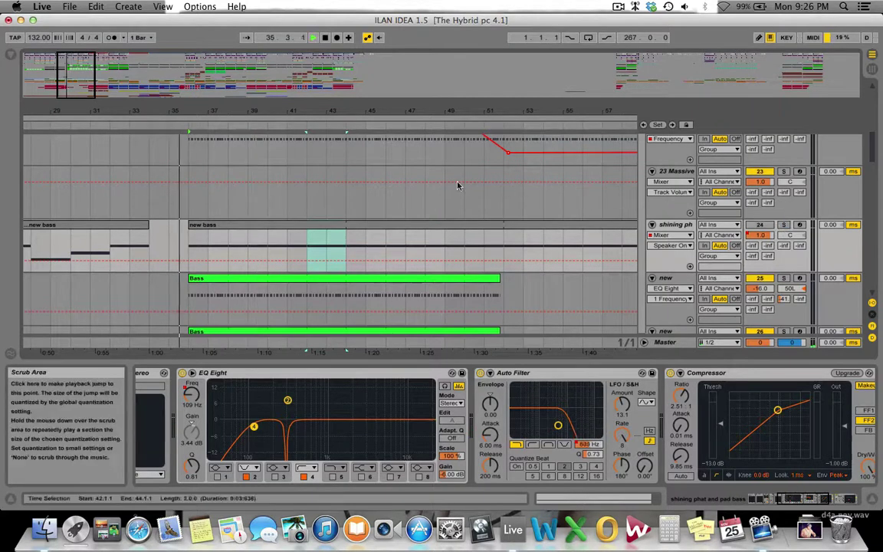
{"action": "left_click", "coordinate": [759, 225]}
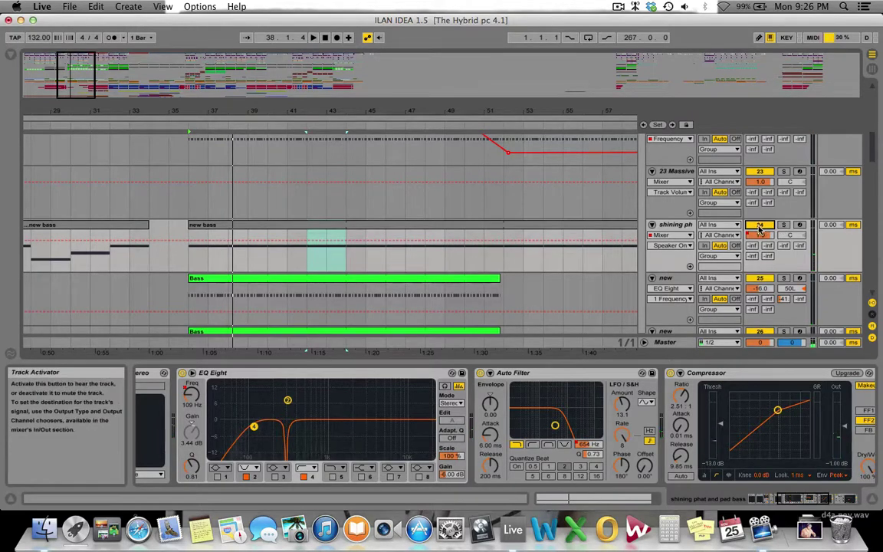
- Show the devices of the "new" layer on track 25, solo it together with the "new" layer on track 26, and play them
{"action": "scroll", "coordinate": [196, 279], "scroll_direction": "down", "scroll_amount": 2}
{"action": "scroll", "coordinate": [195, 279], "scroll_direction": "down", "scroll_amount": 1}
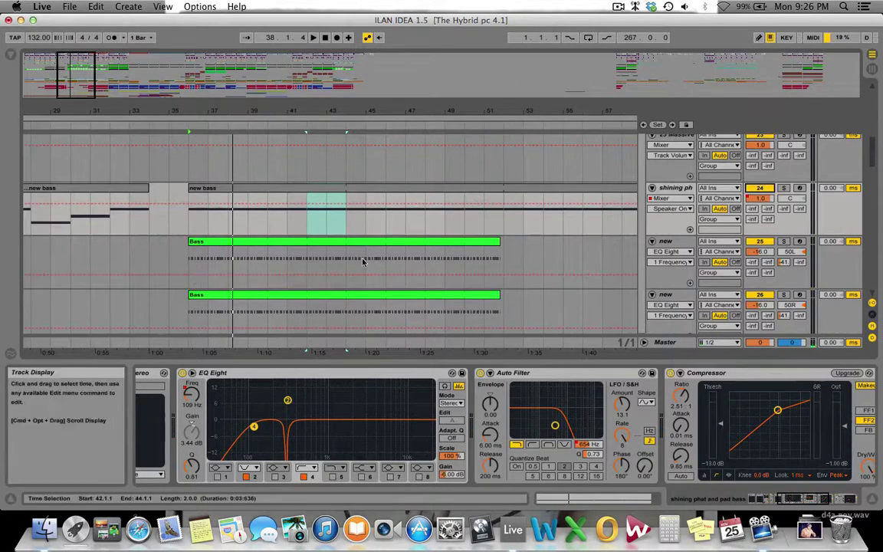
{"action": "left_click", "coordinate": [667, 242]}
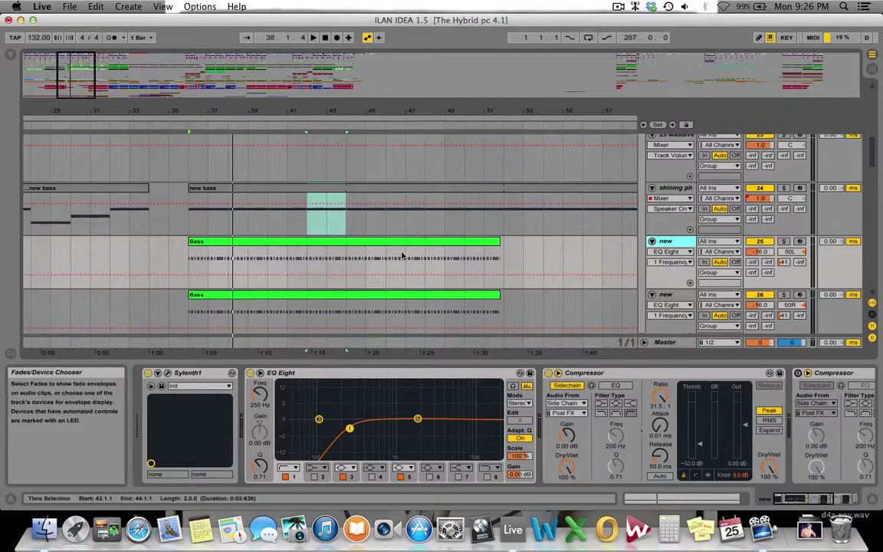
{"action": "left_click", "coordinate": [783, 240]}
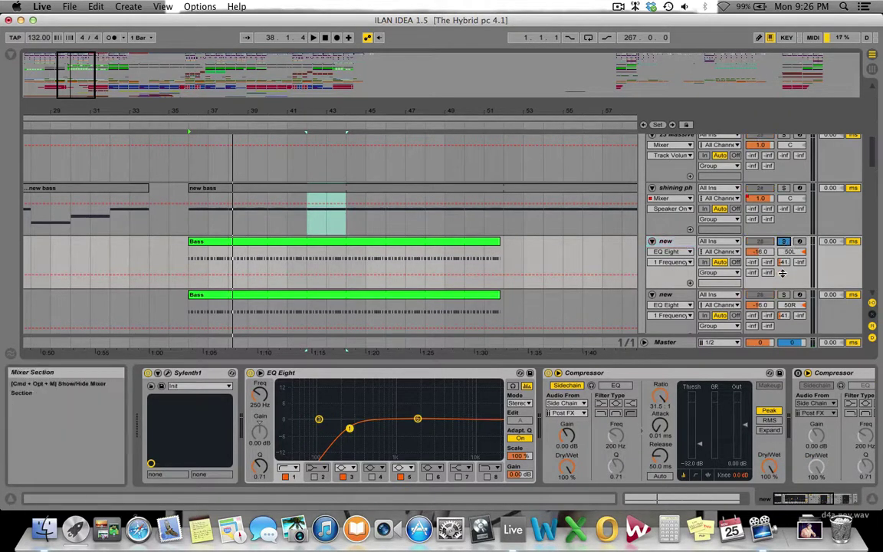
{"action": "key", "text": "space"}
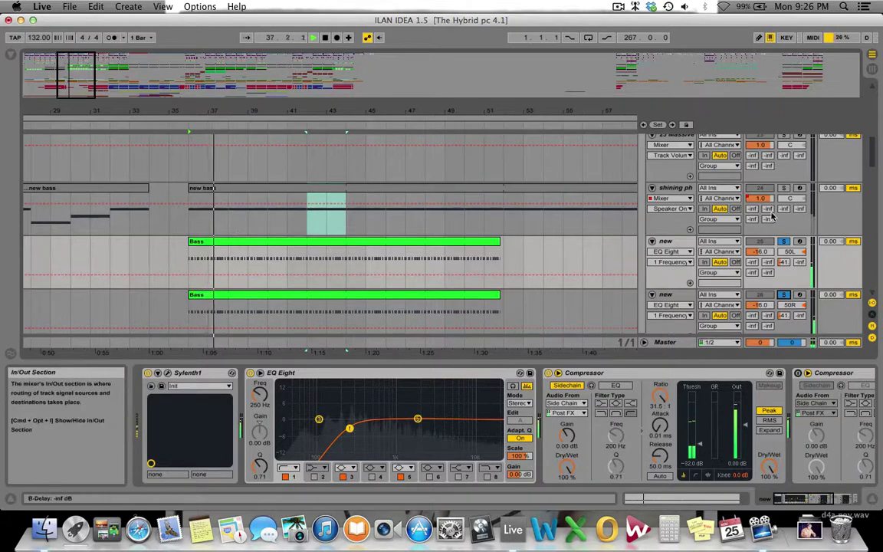
- Solo the two Sylenth layers, the sine and the shining phat layer during playback for comparison, stop, and clear the solo
{"action": "scroll", "coordinate": [782, 211], "scroll_direction": "up", "scroll_amount": 3}
{"action": "scroll", "coordinate": [782, 207], "scroll_direction": "up", "scroll_amount": 3}
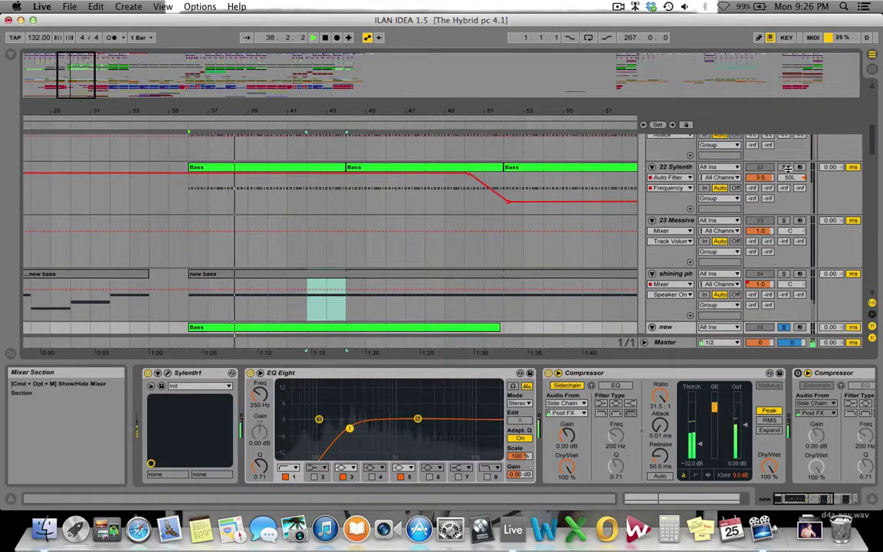
{"action": "scroll", "coordinate": [783, 167], "scroll_direction": "up", "scroll_amount": 3}
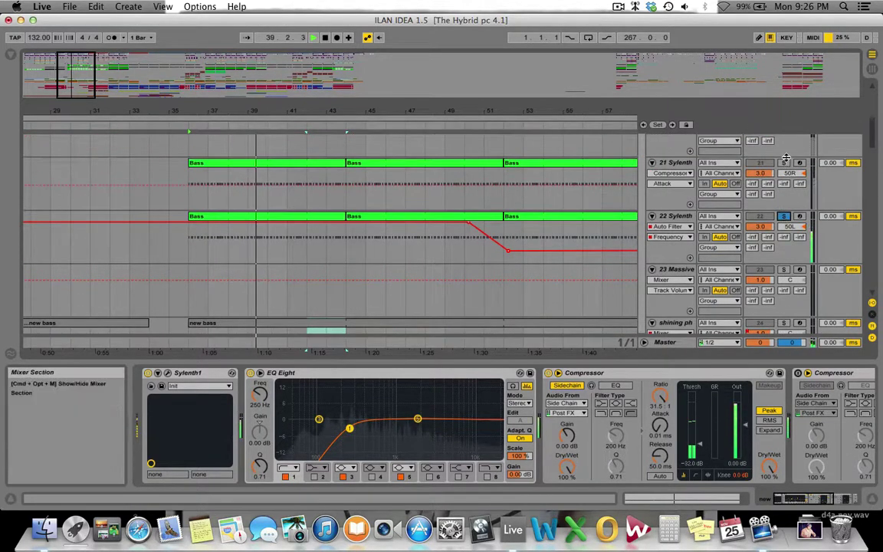
{"action": "scroll", "coordinate": [785, 167], "scroll_direction": "up", "scroll_amount": 1}
{"action": "scroll", "coordinate": [786, 167], "scroll_direction": "up", "scroll_amount": 1}
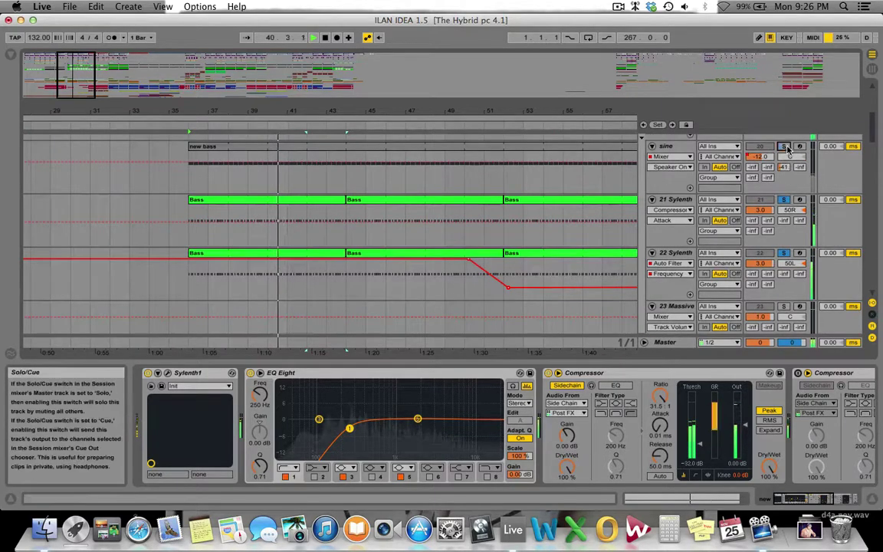
{"action": "scroll", "coordinate": [787, 192], "scroll_direction": "down", "scroll_amount": 4}
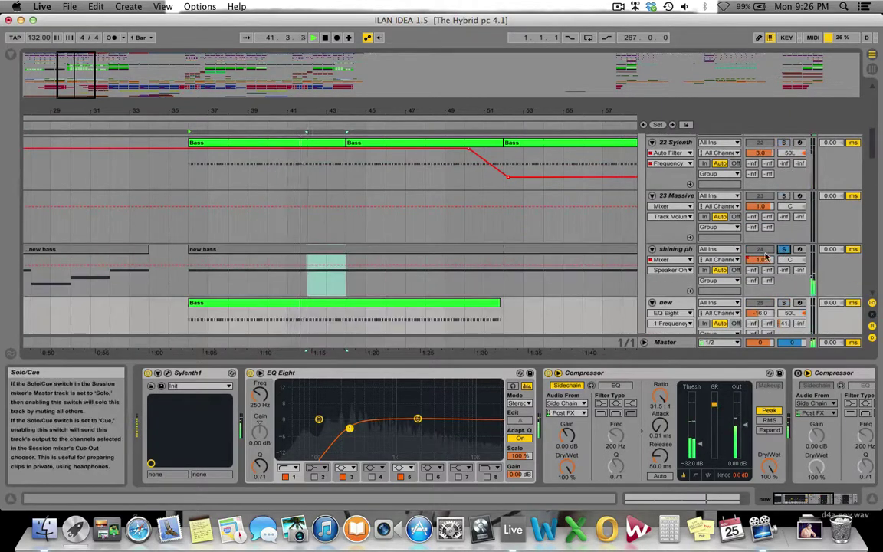
{"action": "scroll", "coordinate": [464, 208], "scroll_direction": "down", "scroll_amount": 5}
{"action": "key", "text": "space"}
{"action": "scroll", "coordinate": [536, 184], "scroll_direction": "up", "scroll_amount": 1}
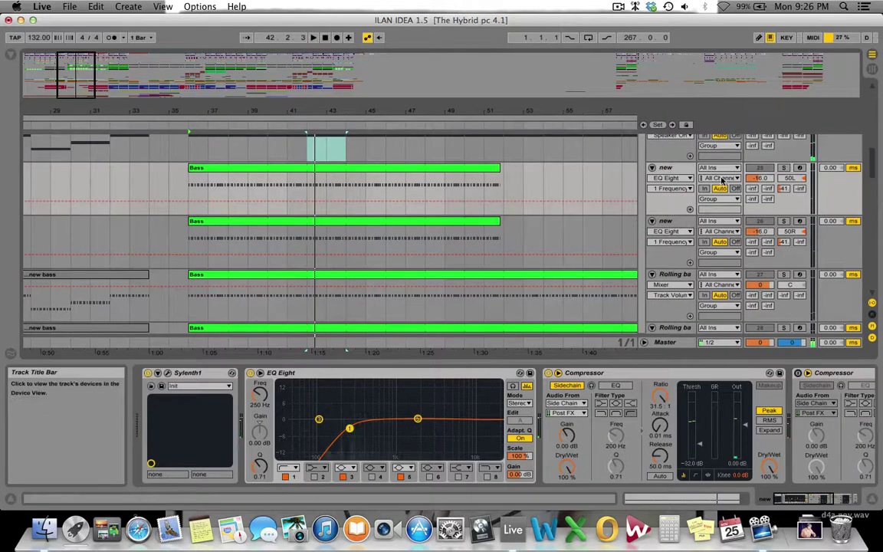
{"action": "scroll", "coordinate": [728, 180], "scroll_direction": "up", "scroll_amount": 3}
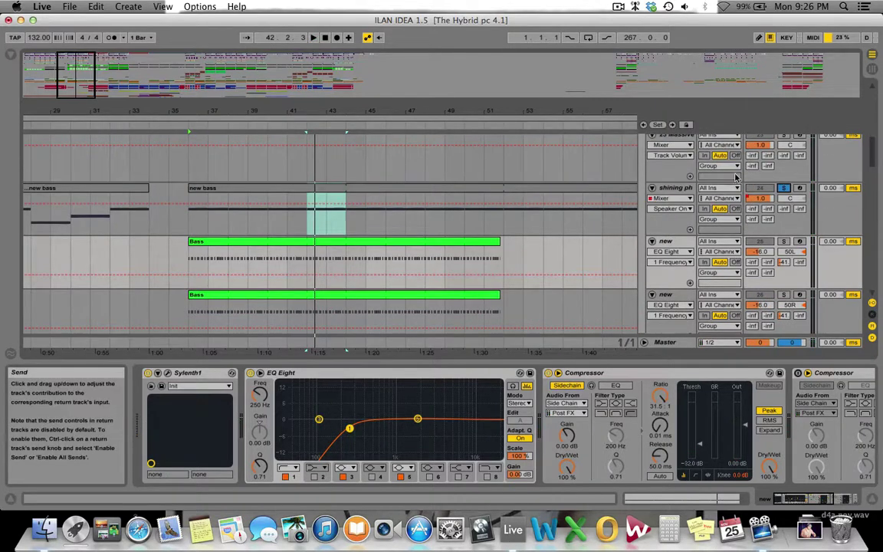
{"action": "left_click", "coordinate": [784, 189]}
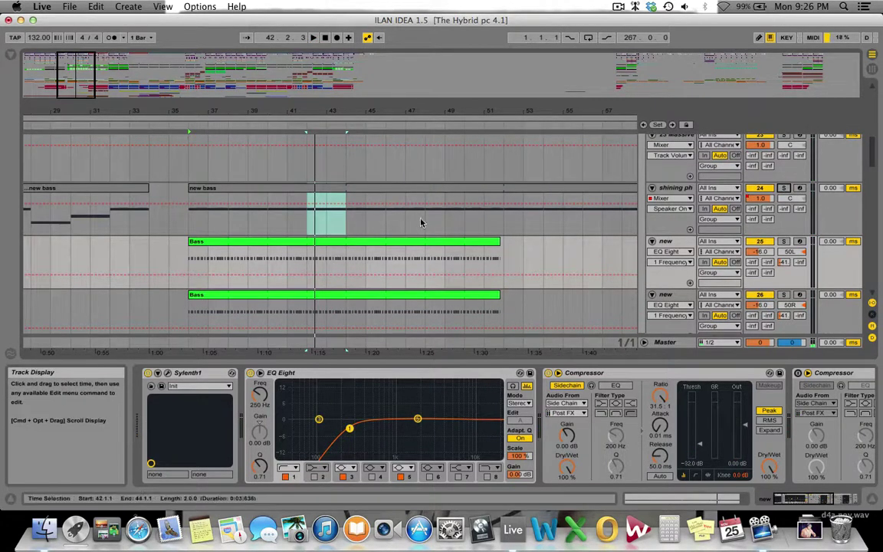
- Solo the "new" layer panned 50L and play it from bar 36
{"action": "scroll", "coordinate": [347, 268], "scroll_direction": "down", "scroll_amount": 3}
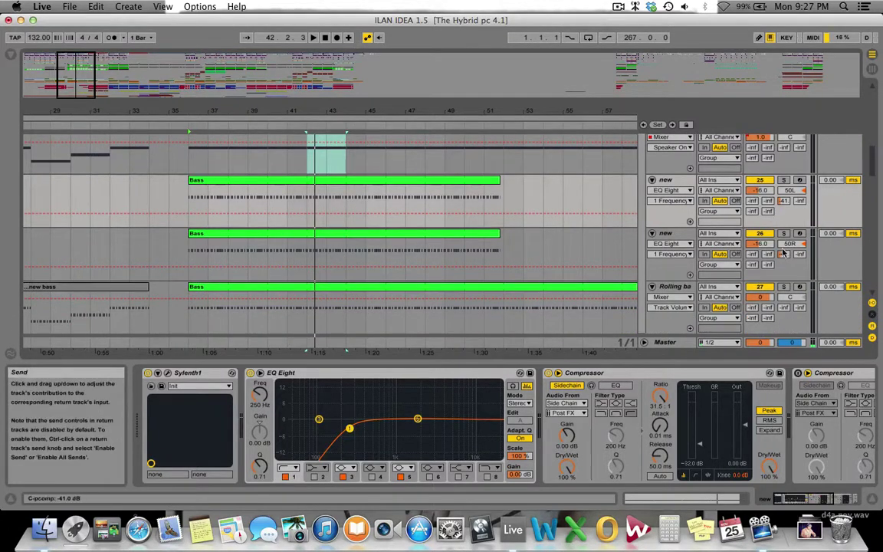
{"action": "left_click", "coordinate": [785, 180]}
{"action": "key", "text": "space"}
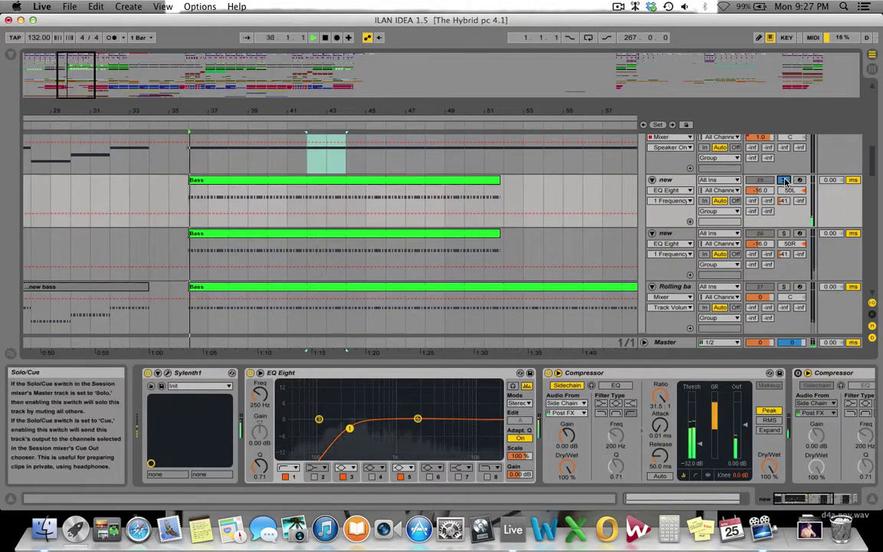
- Solo both Rolling bass layers on tracks 27 and 28 and play them together from bar 36
{"action": "scroll", "coordinate": [780, 277], "scroll_direction": "down", "scroll_amount": 2}
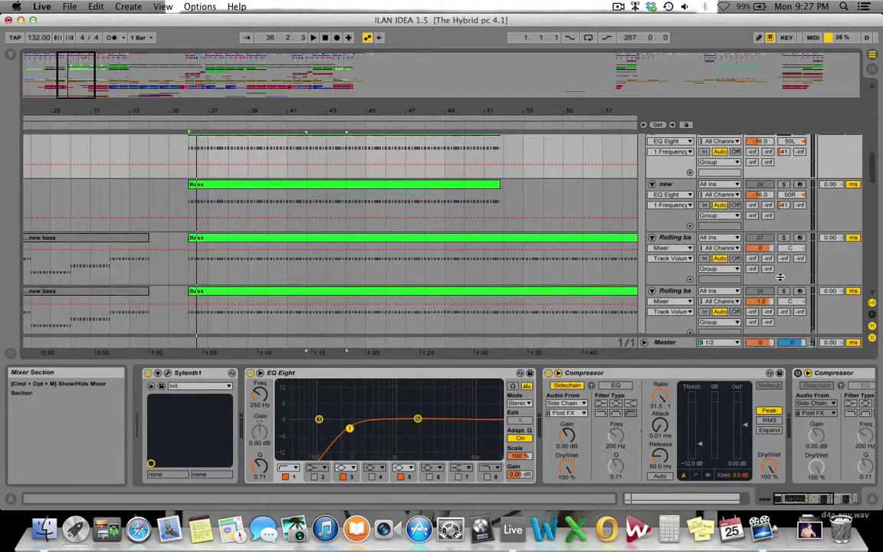
{"action": "left_click", "coordinate": [661, 239]}
{"action": "left_click", "coordinate": [783, 238]}
{"action": "scroll", "coordinate": [724, 287], "scroll_direction": "down", "scroll_amount": 1}
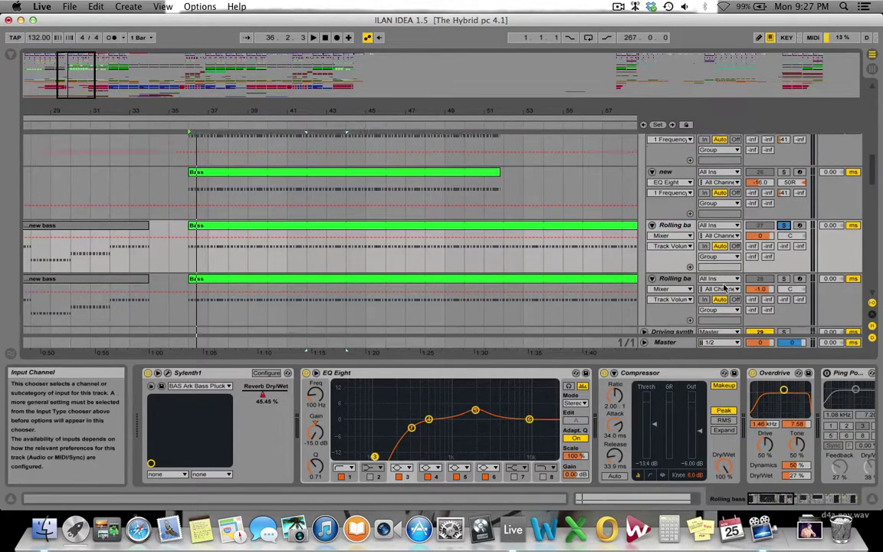
{"action": "scroll", "coordinate": [724, 287], "scroll_direction": "down", "scroll_amount": 1}
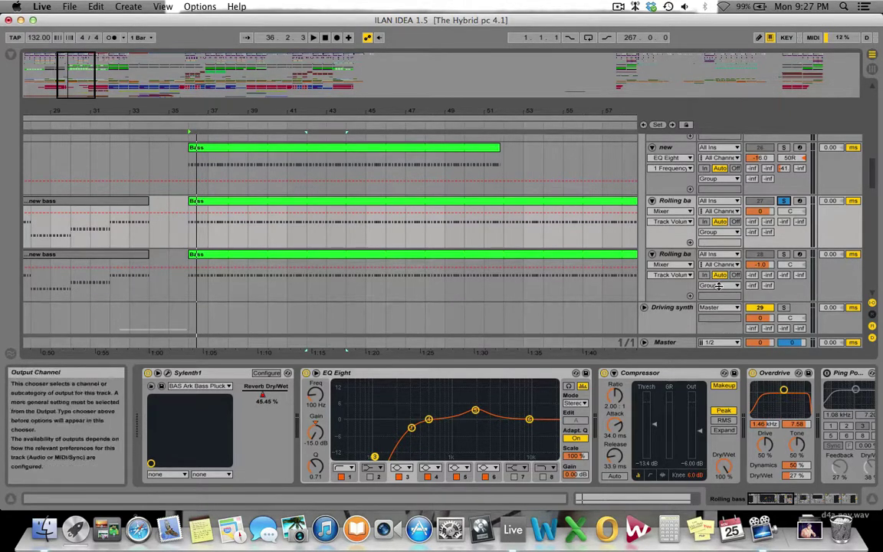
{"action": "left_click", "coordinate": [783, 256]}
{"action": "key", "text": "space"}
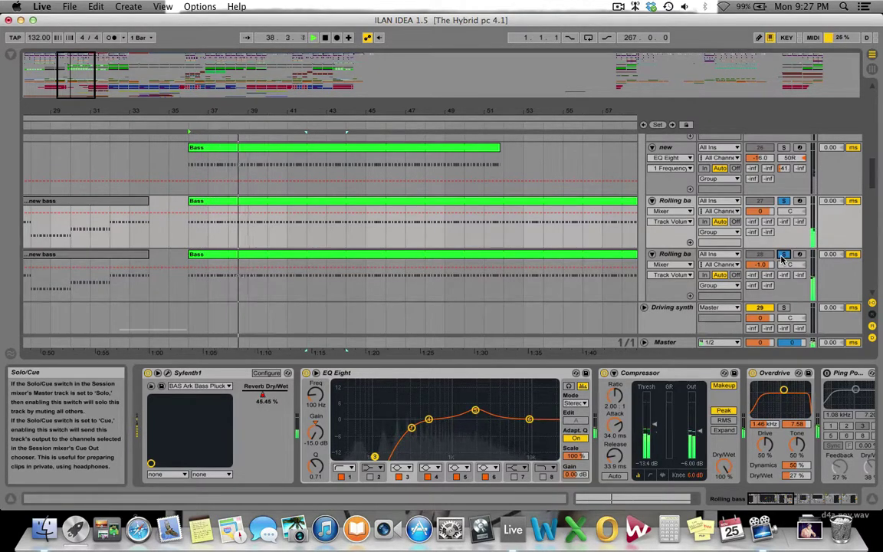
{"action": "key", "text": "space"}
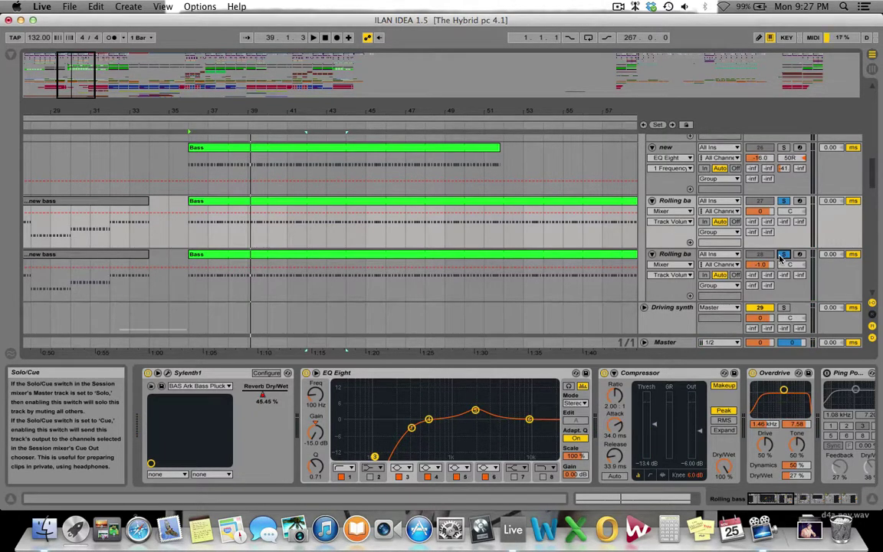
- Replay the soloed Rolling bass layers, show the device chain of the one on track 28, and clear both solos
{"action": "key", "text": "space"}
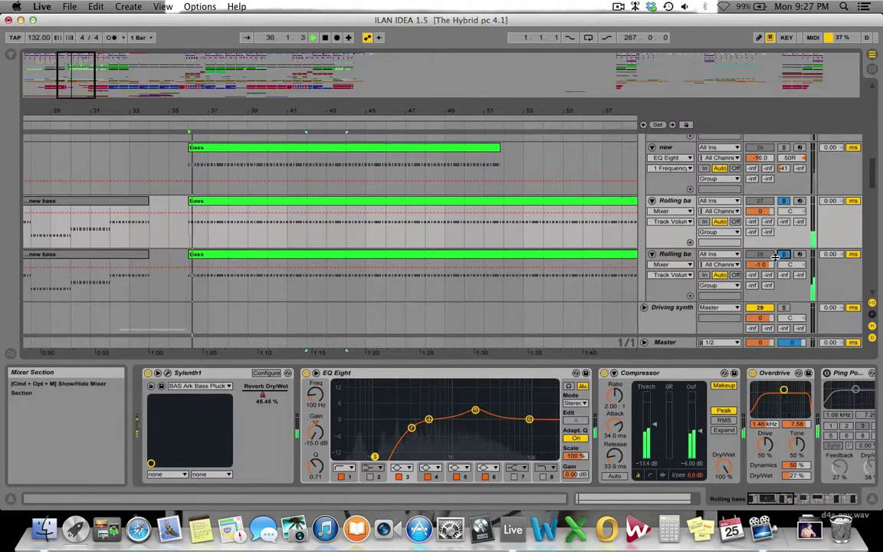
{"action": "left_click", "coordinate": [676, 257]}
{"action": "scroll", "coordinate": [369, 321], "scroll_direction": "down", "scroll_amount": 3}
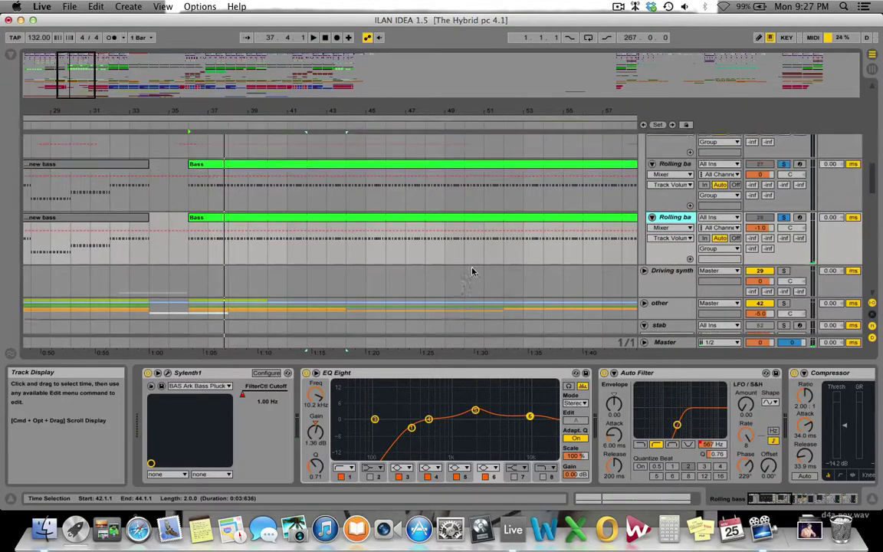
{"action": "scroll", "coordinate": [472, 271], "scroll_direction": "up", "scroll_amount": 2}
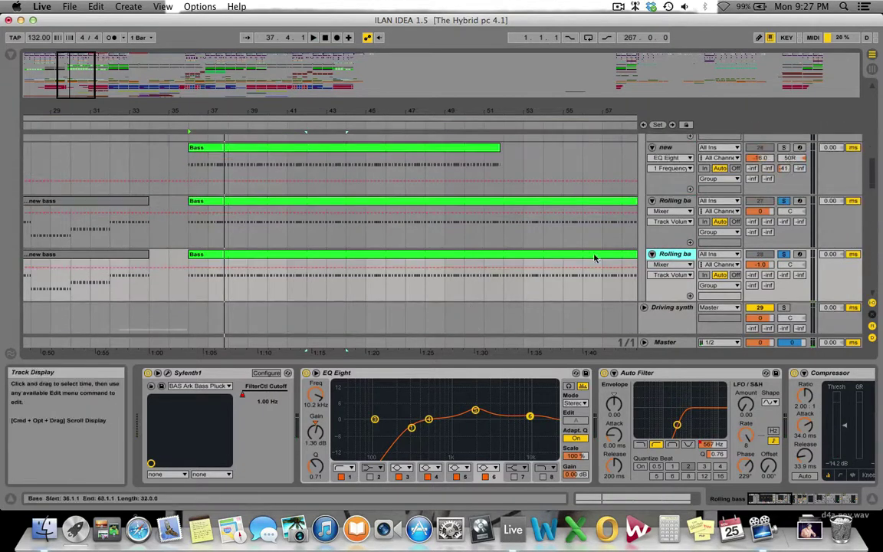
{"action": "left_click", "coordinate": [784, 256]}
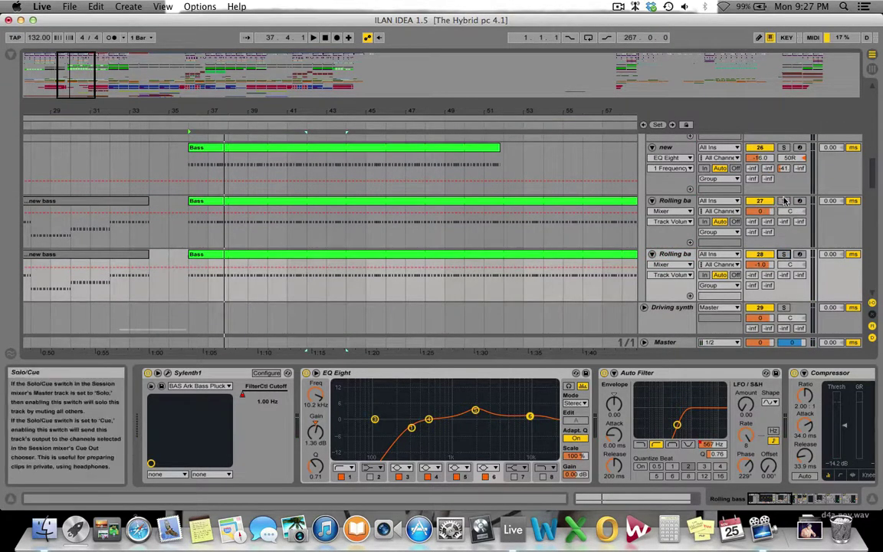
- Open the Bass clip on the Rolling bass layer of track 27, inspect its C#2 note pattern, and return to its devices
{"action": "left_click", "coordinate": [328, 207]}
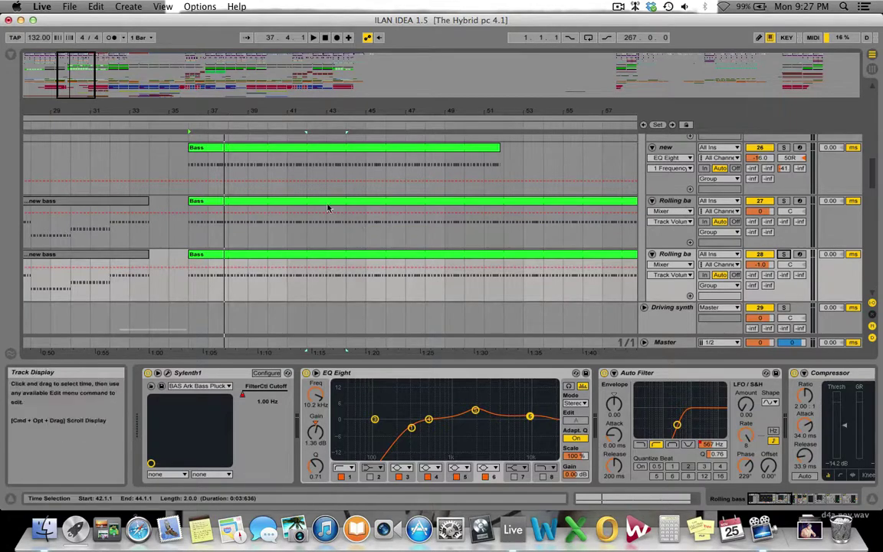
{"action": "double_click", "coordinate": [291, 207]}
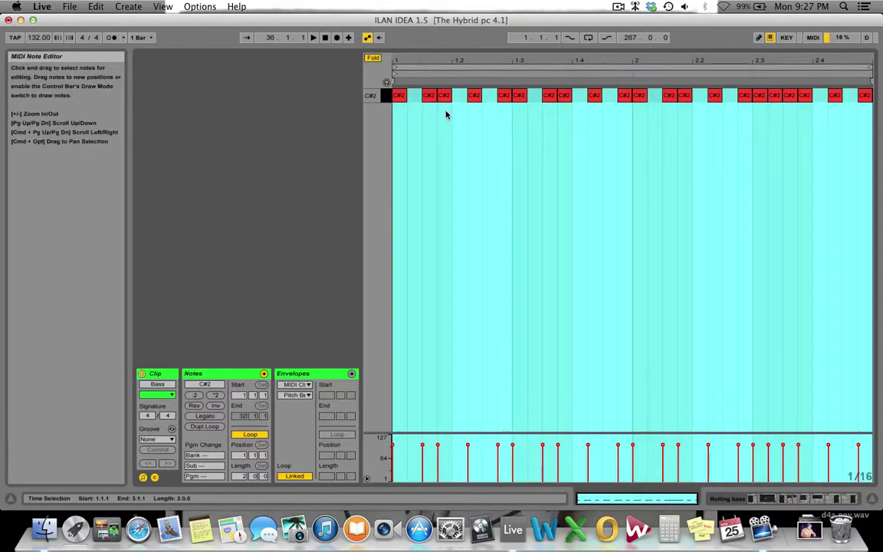
{"action": "key", "text": "shift+Tab"}
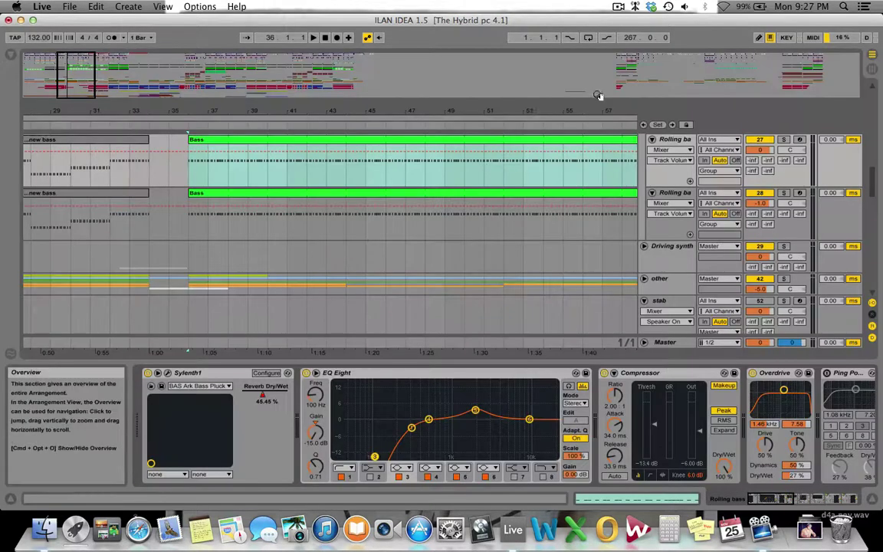
- Open the Bass clip on the "new" layer of track 26 to check its notes, and return to the device chain
{"action": "scroll", "coordinate": [198, 214], "scroll_direction": "up", "scroll_amount": 5}
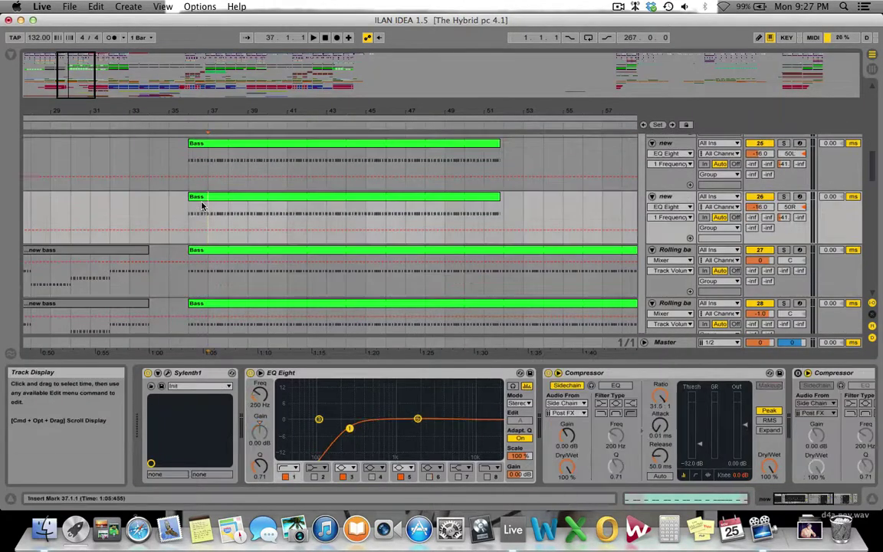
{"action": "double_click", "coordinate": [198, 214]}
{"action": "key", "text": "shift+Tab"}
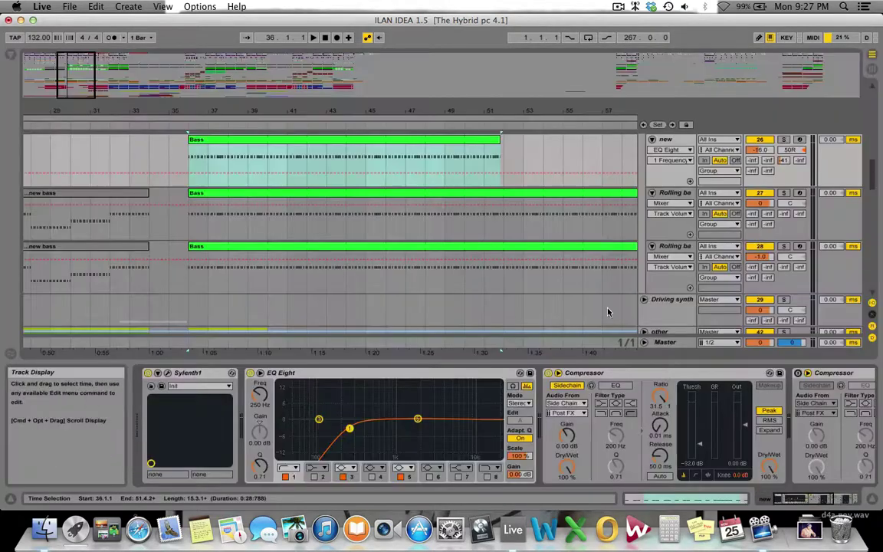
- Review the device chain of the Rolling bass layer on track 27, from Sylenth1 and EQ Eight through Compressor, Overdrive, Auto Filter and Saturator
{"action": "scroll", "coordinate": [546, 277], "scroll_direction": "down", "scroll_amount": 3}
{"action": "scroll", "coordinate": [507, 289], "scroll_direction": "up", "scroll_amount": 3}
{"action": "scroll", "coordinate": [655, 246], "scroll_direction": "up", "scroll_amount": 1}
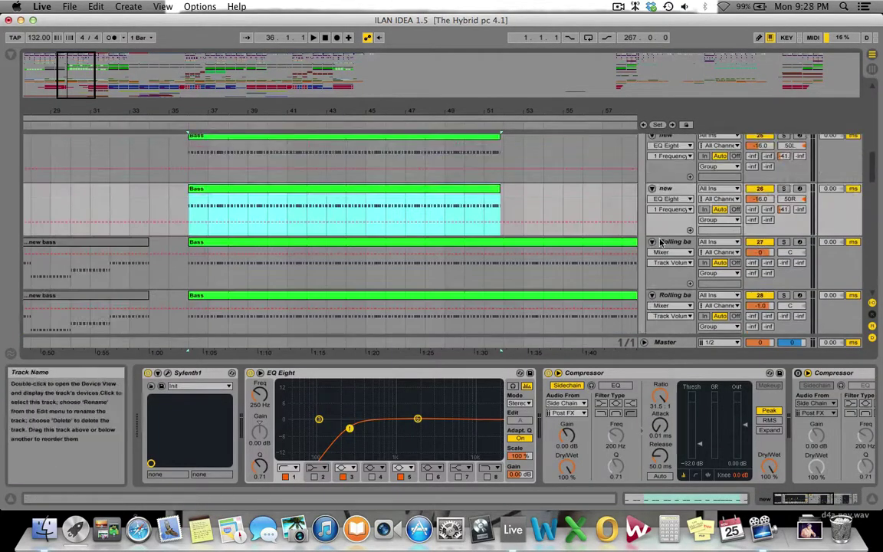
{"action": "left_click", "coordinate": [674, 245]}
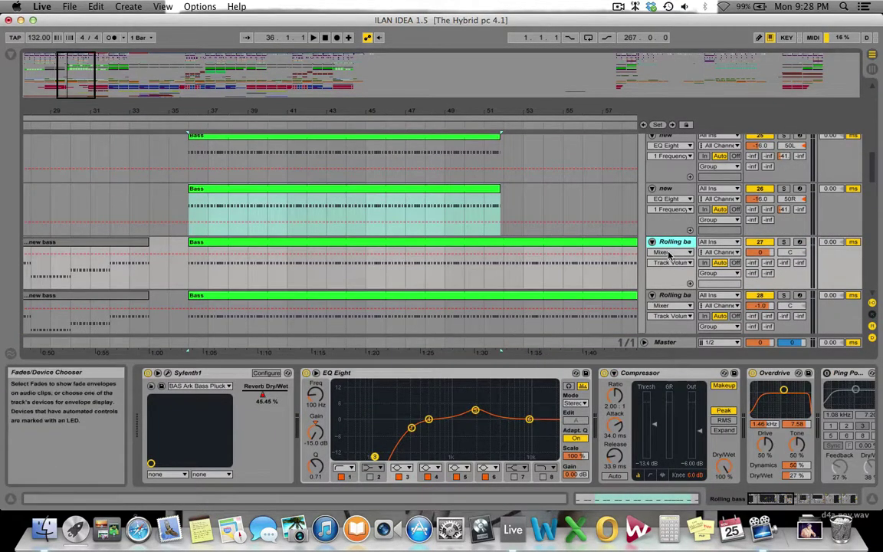
{"action": "scroll", "coordinate": [581, 321], "scroll_direction": "down", "scroll_amount": 2}
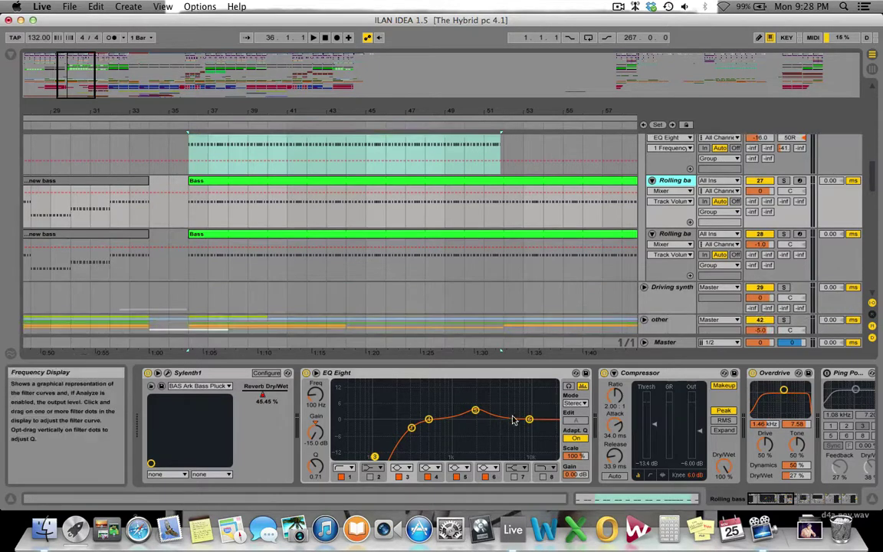
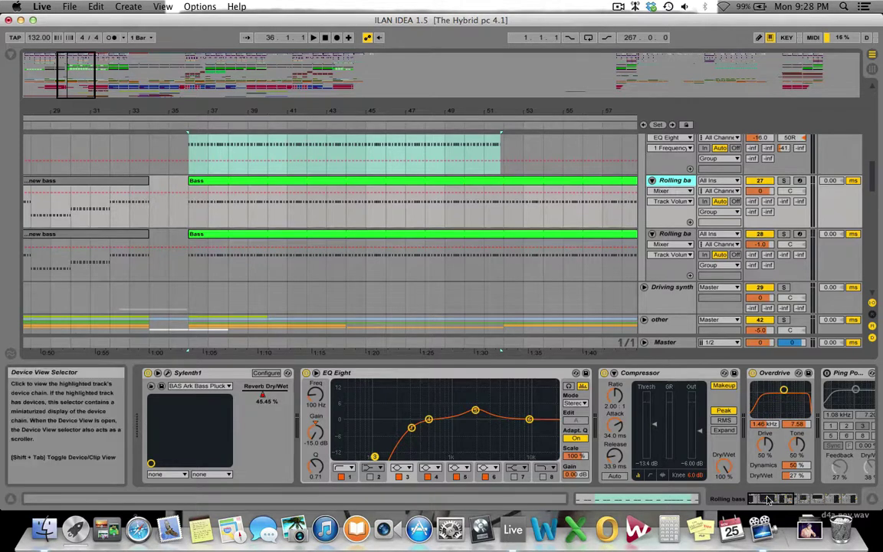
{"action": "left_click", "coordinate": [829, 500]}
{"action": "left_click", "coordinate": [479, 374]}
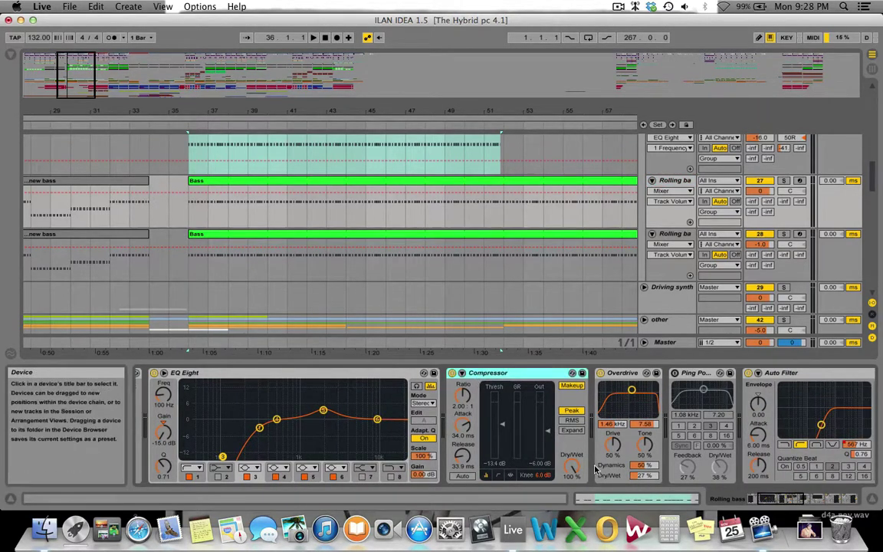
{"action": "left_click", "coordinate": [781, 502]}
{"action": "left_click_drag", "start_coordinate": [781, 502], "coordinate": [799, 502]}
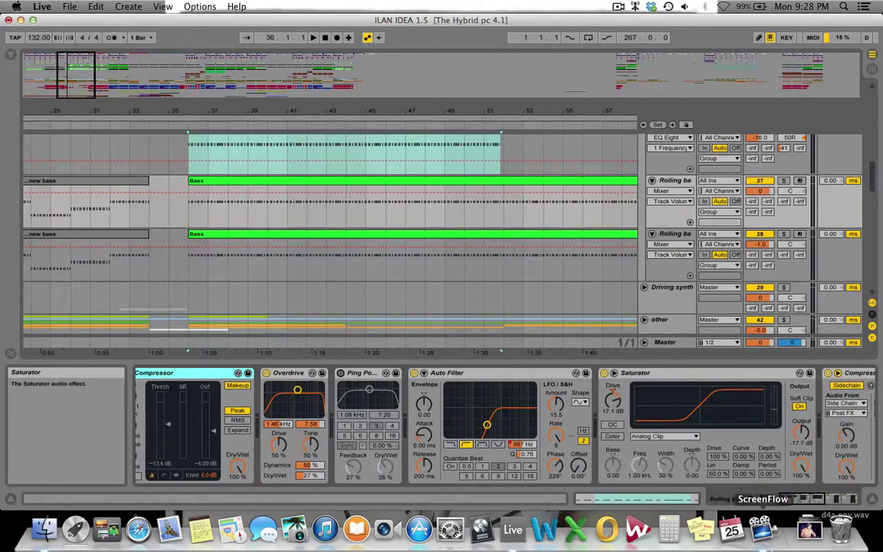
- Review the rest of the track 27 Rolling bass chain, covering the Auto Filter, Saturator and the sidechained Compressors
{"action": "left_click_drag", "start_coordinate": [810, 498], "coordinate": [801, 499]}
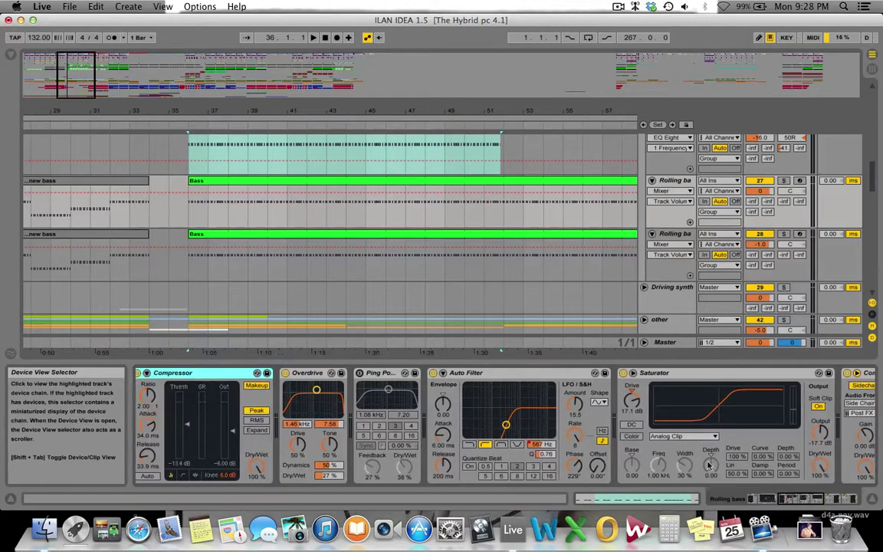
{"action": "left_click", "coordinate": [529, 375]}
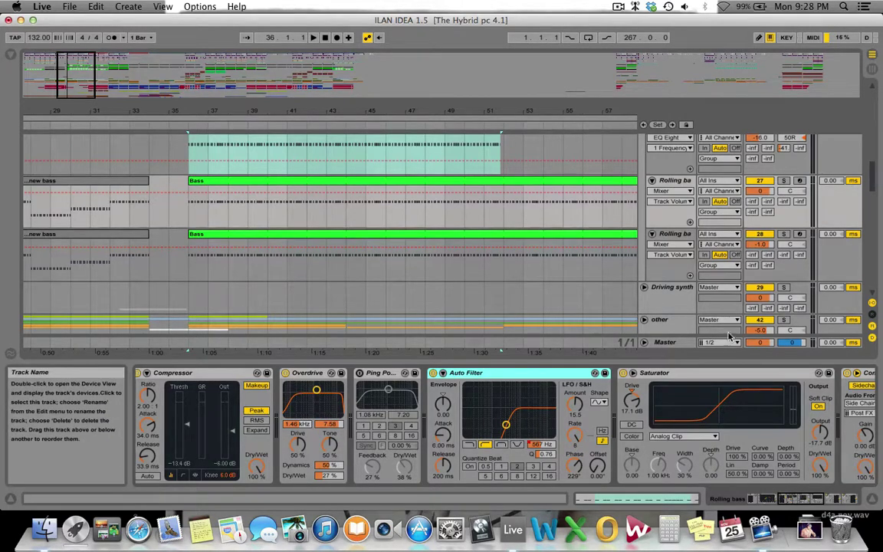
{"action": "left_click", "coordinate": [827, 499]}
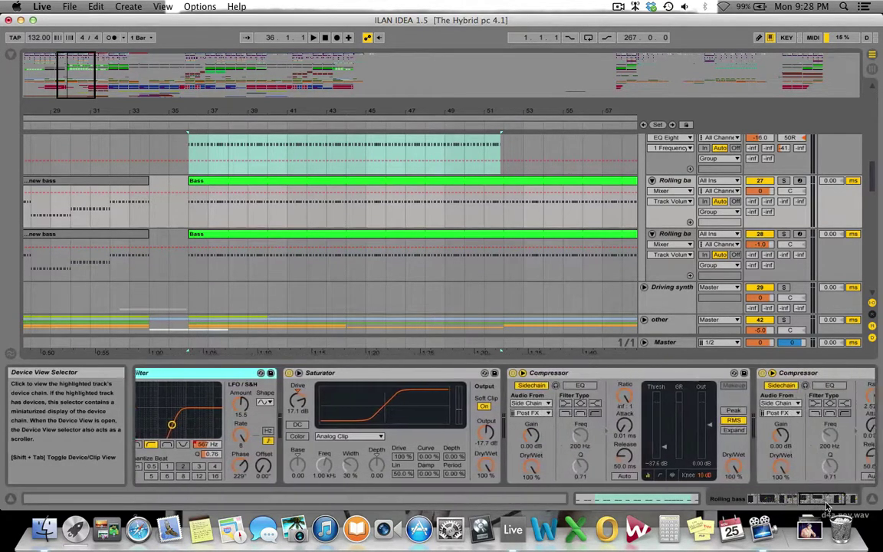
{"action": "left_click", "coordinate": [797, 499]}
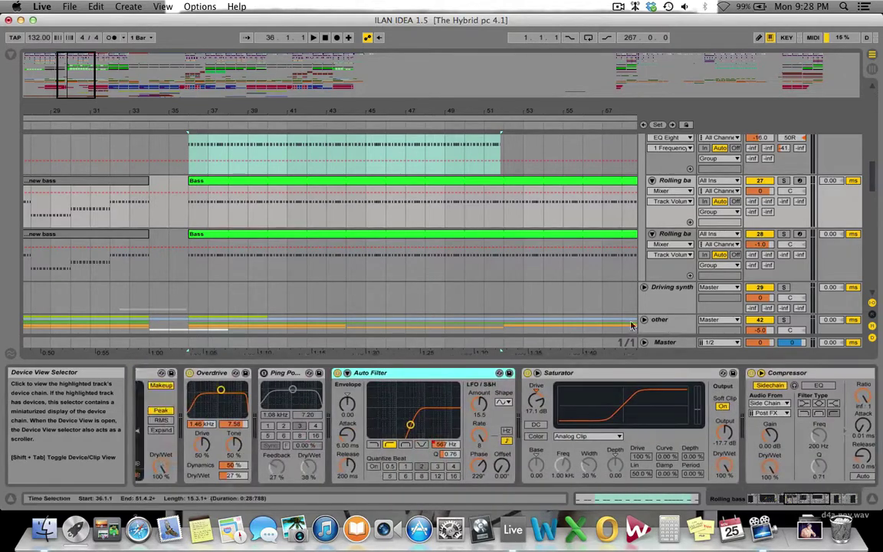
- Show the Bass group's own device chain with EQ Eight and Compressors, and hide the device view
{"action": "scroll", "coordinate": [396, 269], "scroll_direction": "up", "scroll_amount": 10}
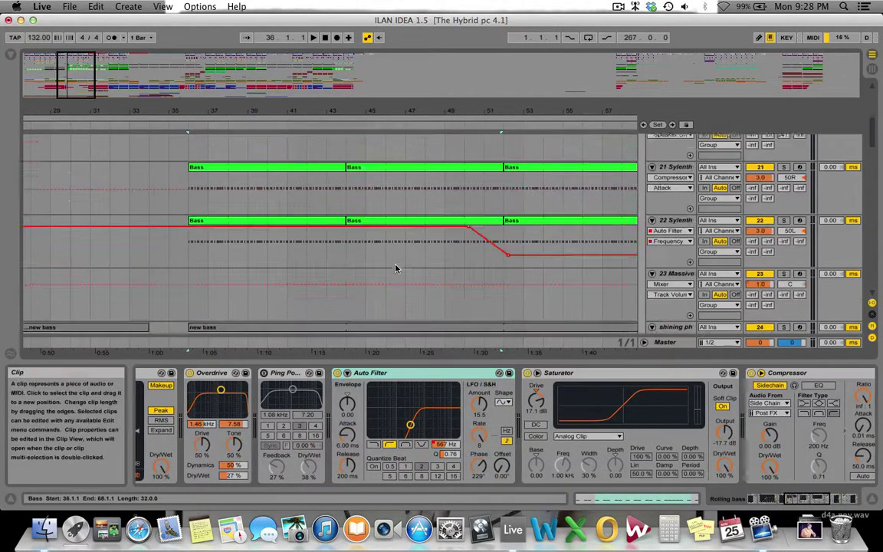
{"action": "scroll", "coordinate": [395, 268], "scroll_direction": "up", "scroll_amount": 5}
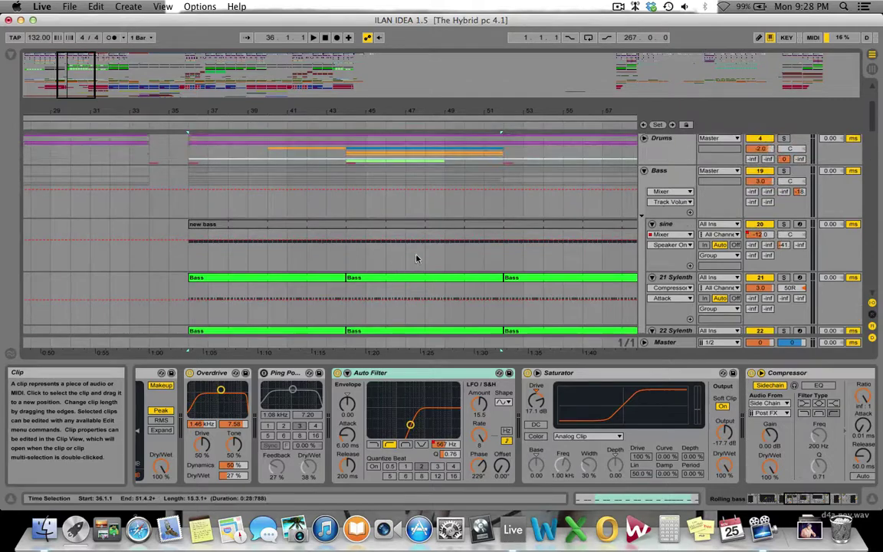
{"action": "left_click", "coordinate": [659, 179]}
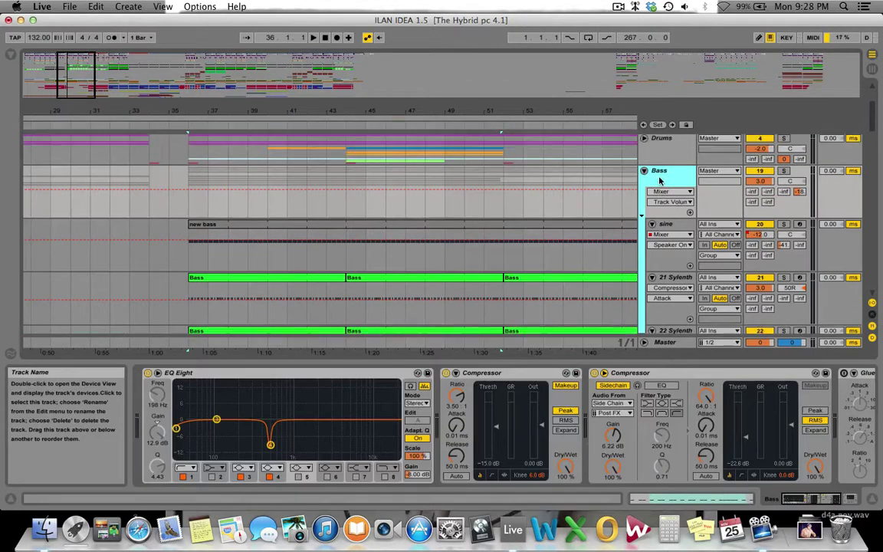
{"action": "scroll", "coordinate": [688, 172], "scroll_direction": "down", "scroll_amount": 1}
{"action": "scroll", "coordinate": [689, 171], "scroll_direction": "down", "scroll_amount": 2}
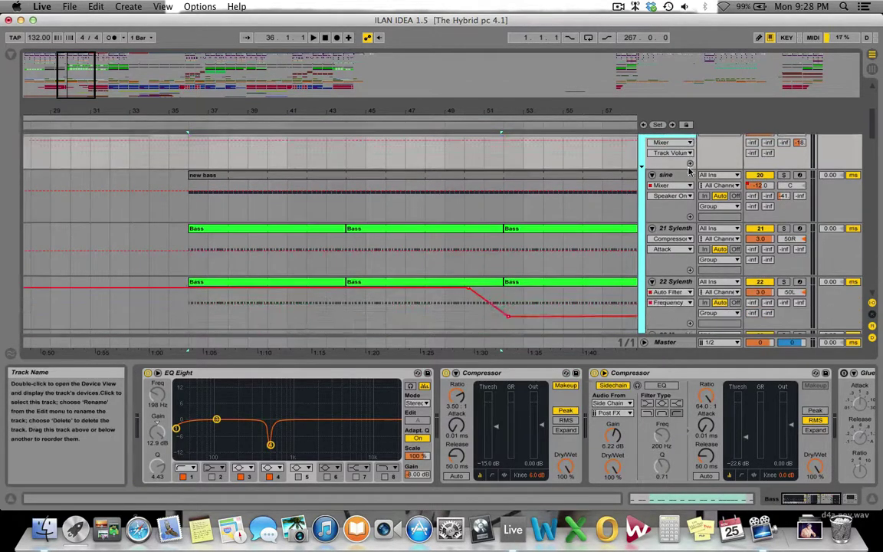
{"action": "scroll", "coordinate": [688, 172], "scroll_direction": "up", "scroll_amount": 2}
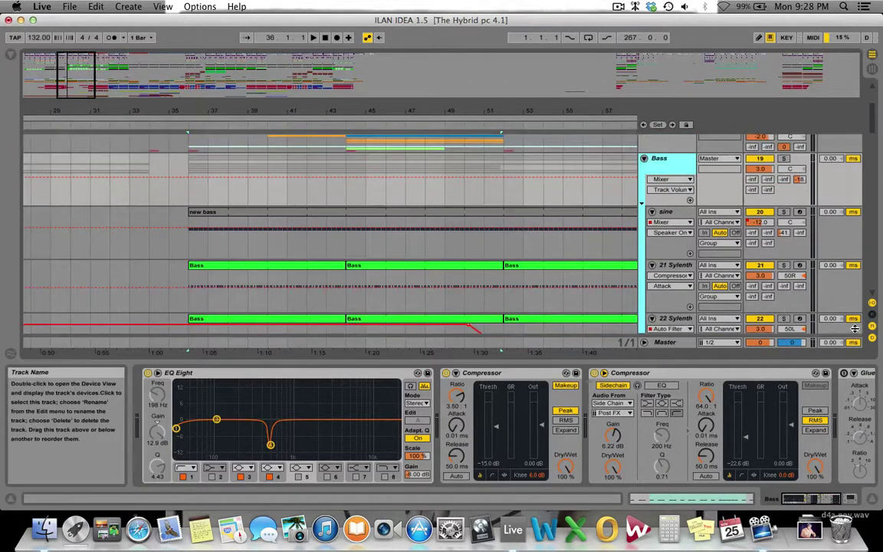
{"action": "left_click", "coordinate": [871, 498]}
{"action": "scroll", "coordinate": [219, 232], "scroll_direction": "up", "scroll_amount": 1}
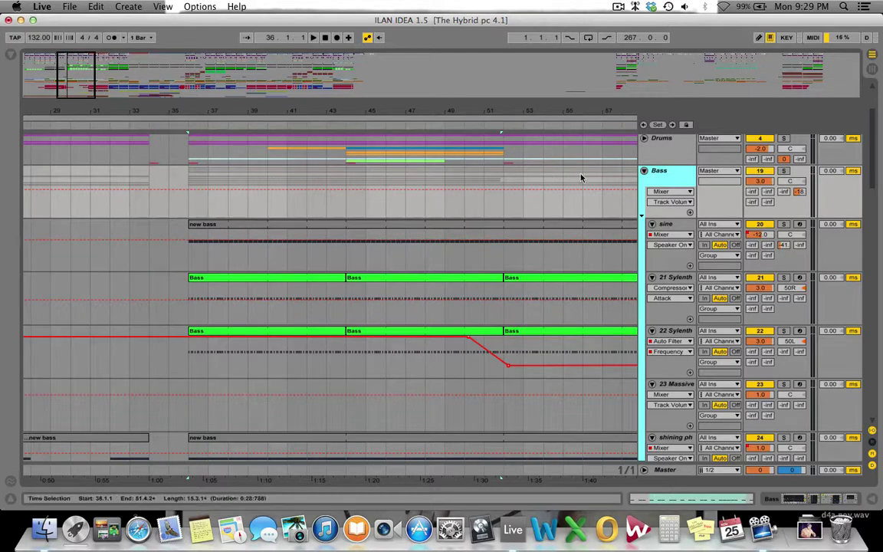
- Solo the Drums and Bass groups together, play them from bar 36, and look over the bass layers down to the Rolling bass tracks
{"action": "left_click", "coordinate": [783, 171]}
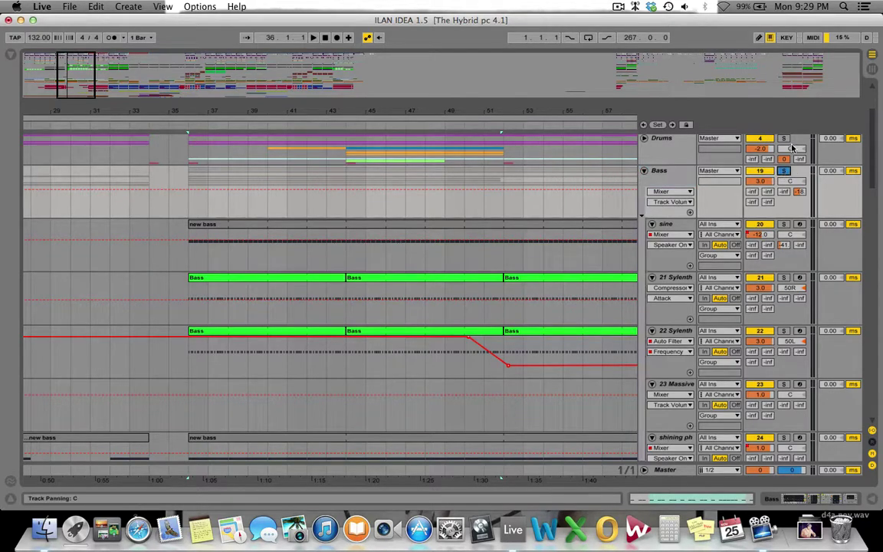
{"action": "left_click", "coordinate": [784, 138], "text": "super"}
{"action": "left_click", "coordinate": [177, 128]}
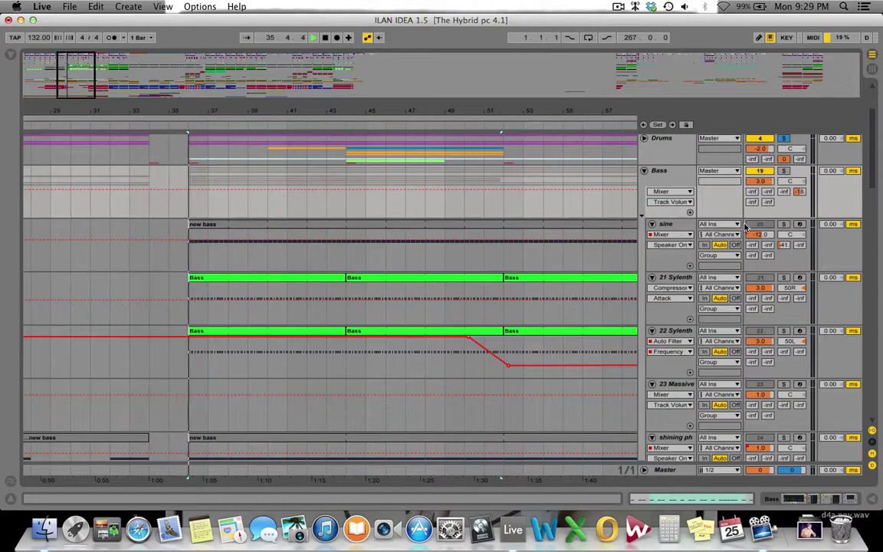
{"action": "left_click", "coordinate": [783, 170], "text": "super"}
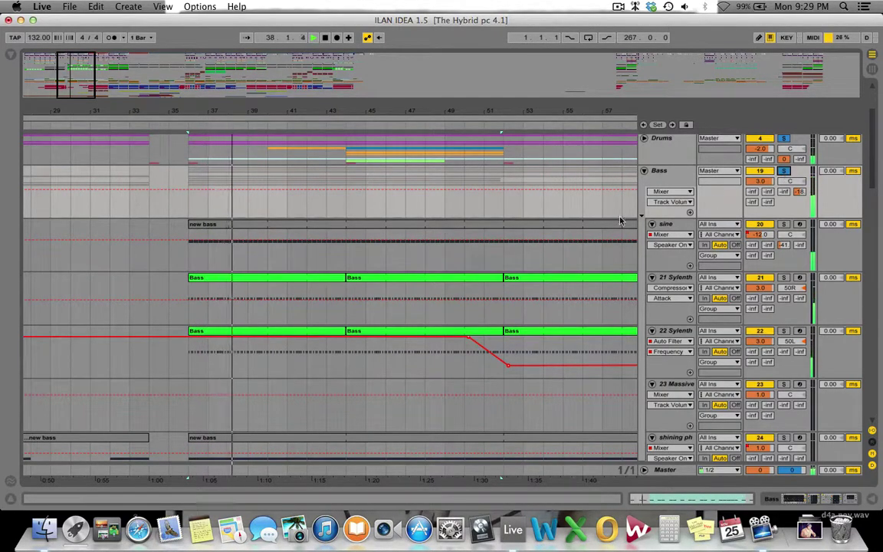
{"action": "scroll", "coordinate": [245, 235], "scroll_direction": "up", "scroll_amount": 3}
{"action": "scroll", "coordinate": [358, 259], "scroll_direction": "down", "scroll_amount": 4}
{"action": "scroll", "coordinate": [357, 259], "scroll_direction": "down", "scroll_amount": 5}
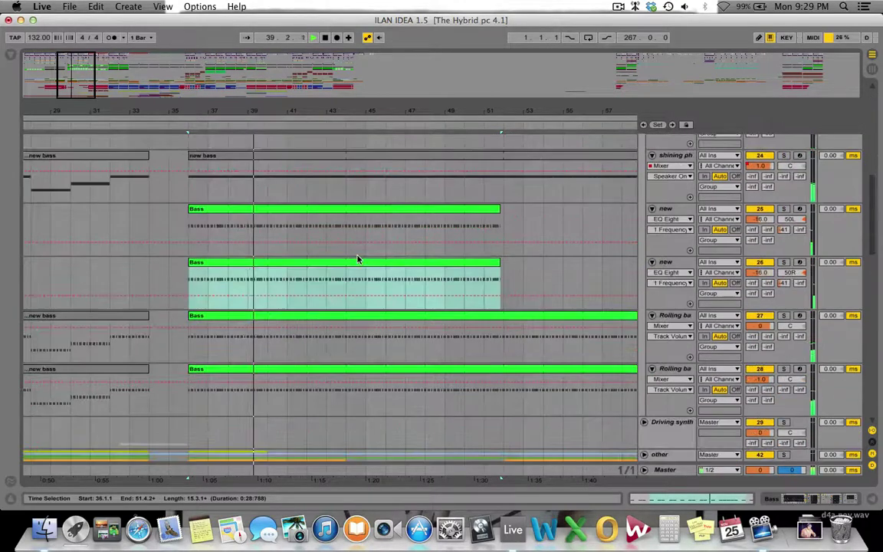
{"action": "scroll", "coordinate": [378, 311], "scroll_direction": "down", "scroll_amount": 5}
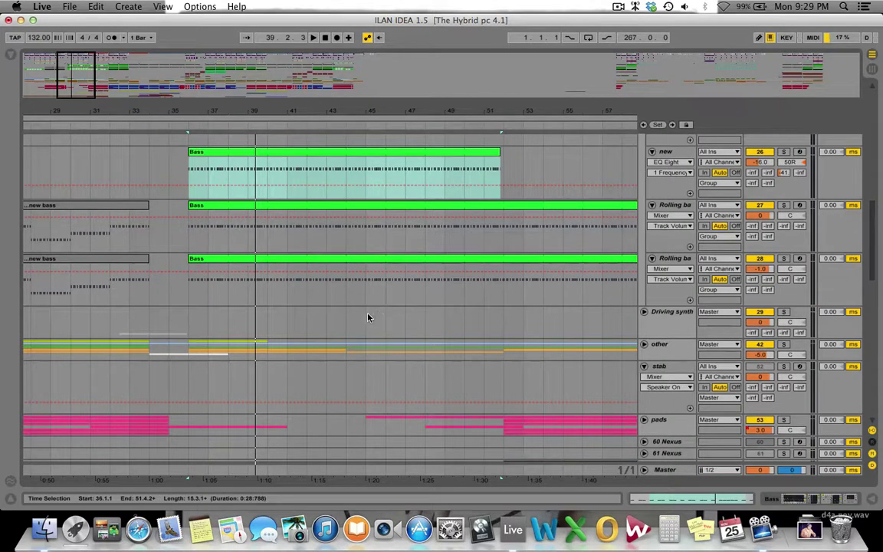
- Select the Rolling bass layer on track 28, return to the Bass group and collapse it
{"action": "left_click", "coordinate": [670, 259]}
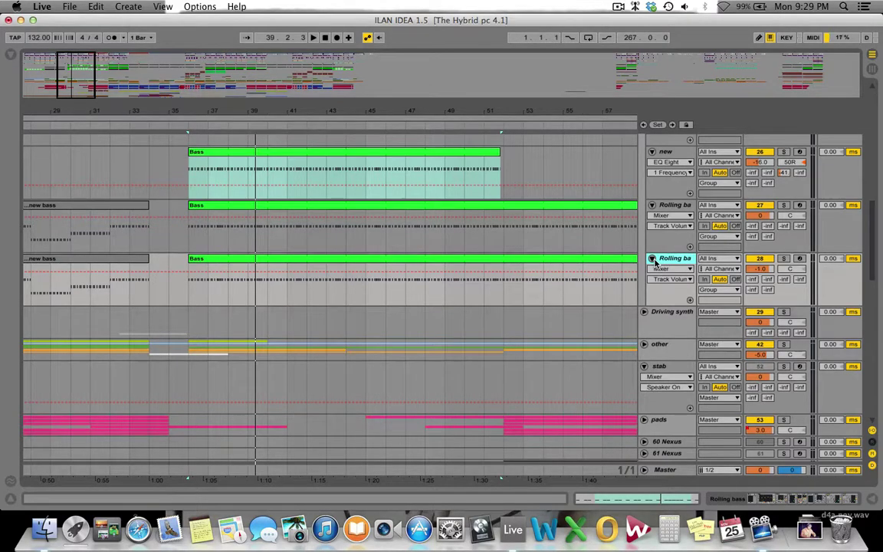
{"action": "scroll", "coordinate": [659, 253], "scroll_direction": "up", "scroll_amount": 6}
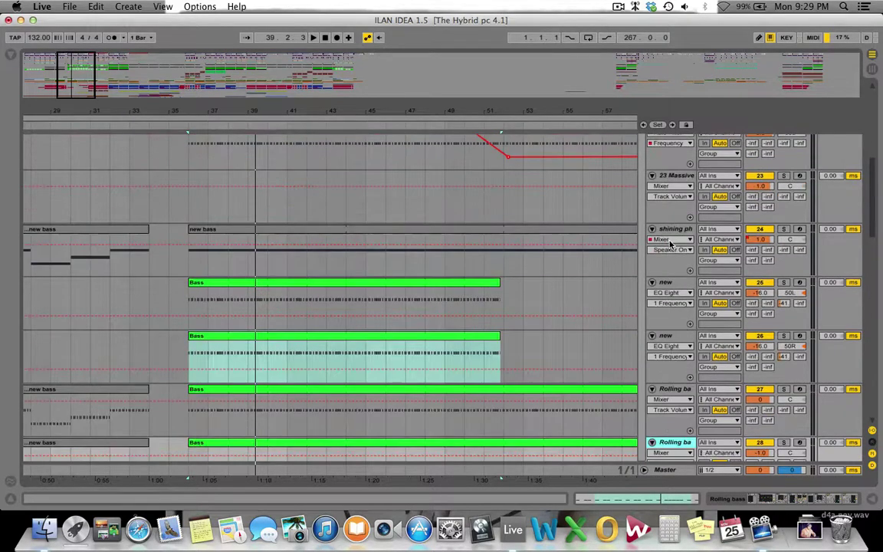
{"action": "scroll", "coordinate": [670, 241], "scroll_direction": "up", "scroll_amount": 5}
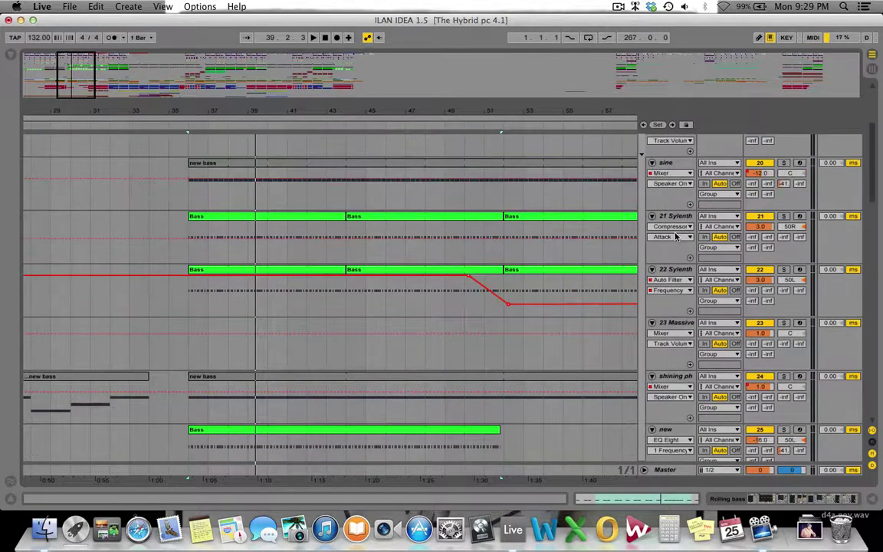
{"action": "scroll", "coordinate": [676, 229], "scroll_direction": "up", "scroll_amount": 3}
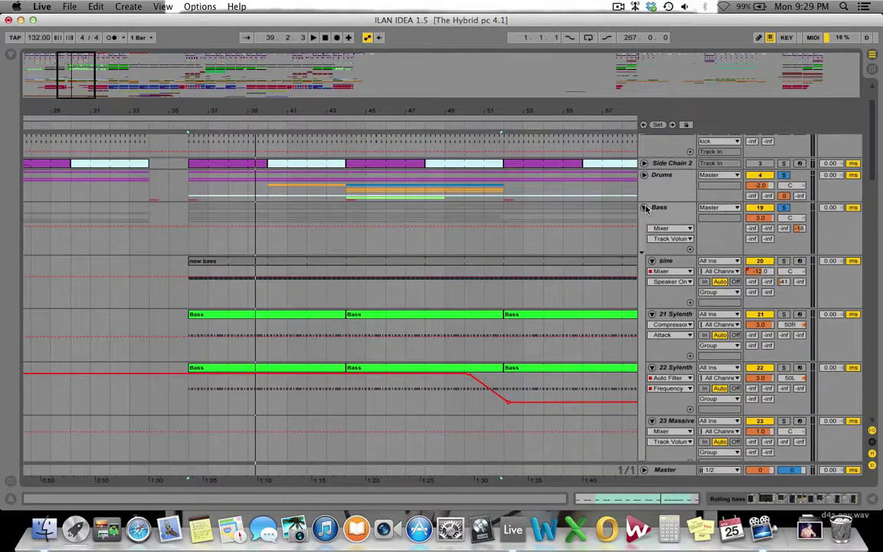
{"action": "left_click", "coordinate": [645, 208]}
- Open the recent Live Set "False Lie"
{"action": "left_click", "coordinate": [69, 7]}
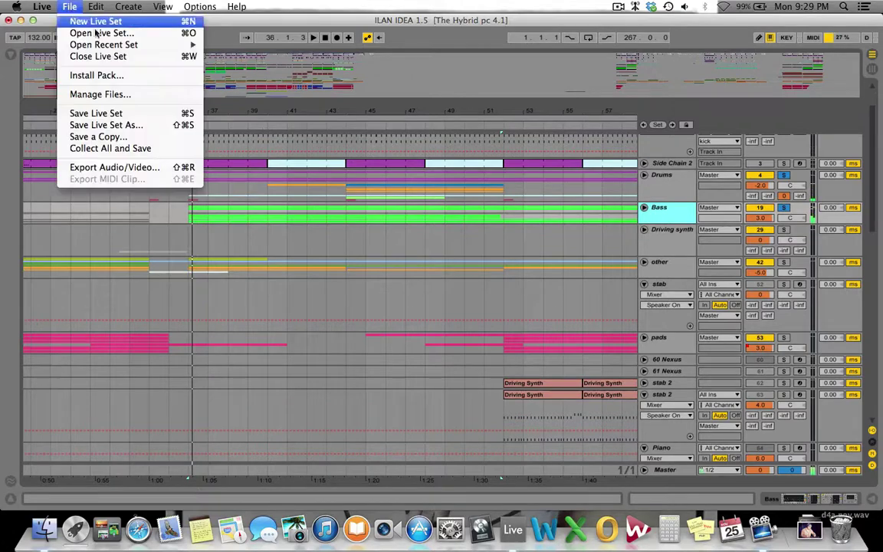
{"action": "mouse_move", "coordinate": [103, 45]}
{"action": "left_click", "coordinate": [256, 75]}
- Collapse the Drums group, krom synth and 28 Audio tracks, leaving the bass group expanded, and bring the end of the arrangement into view
{"action": "scroll", "coordinate": [561, 203], "scroll_direction": "down", "scroll_amount": 8}
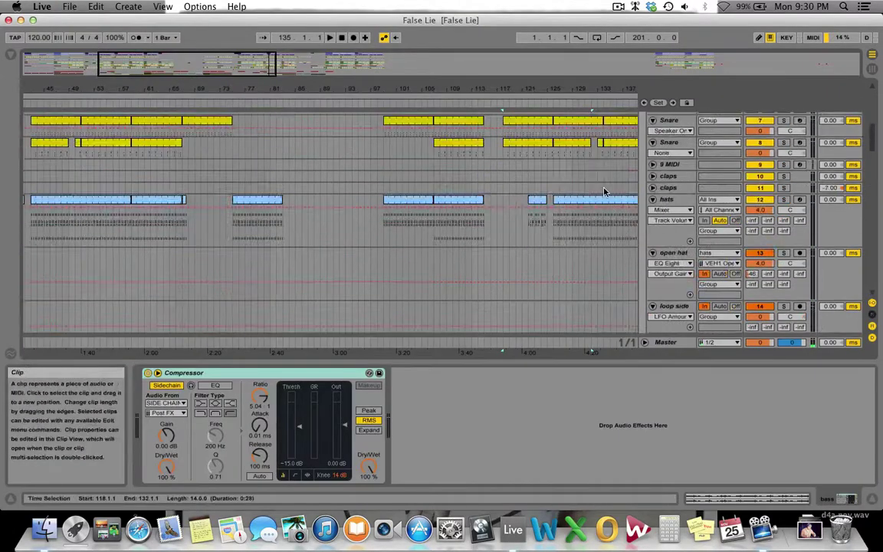
{"action": "scroll", "coordinate": [613, 176], "scroll_direction": "up", "scroll_amount": 5}
{"action": "left_click", "coordinate": [646, 147]}
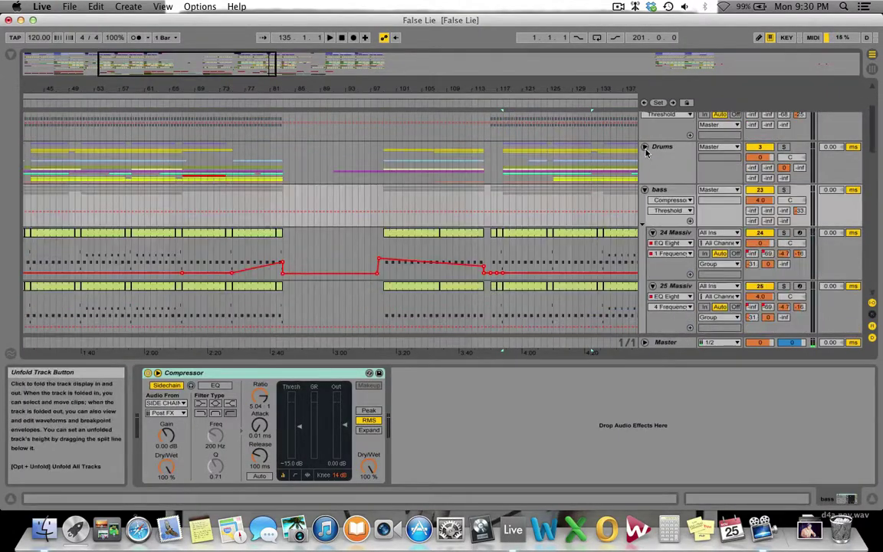
{"action": "left_click_drag", "start_coordinate": [135, 65], "coordinate": [219, 65]}
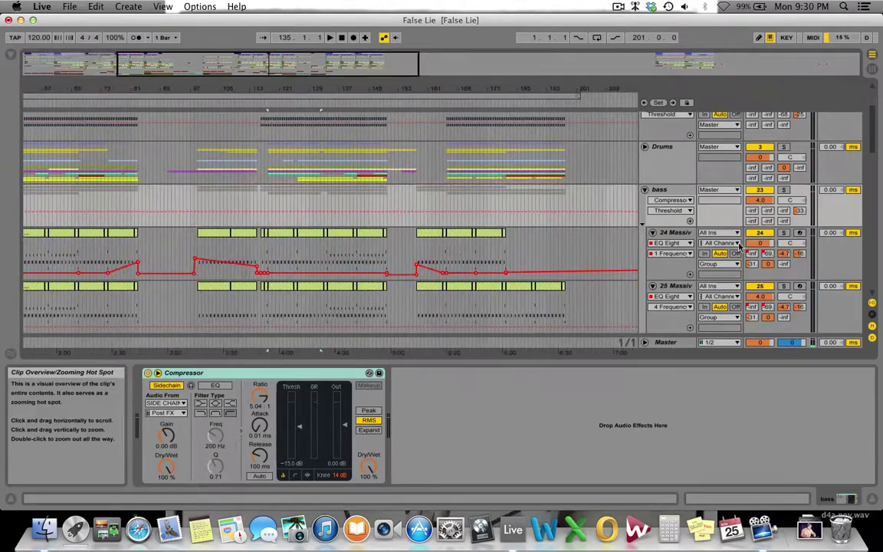
{"action": "left_click", "coordinate": [645, 189]}
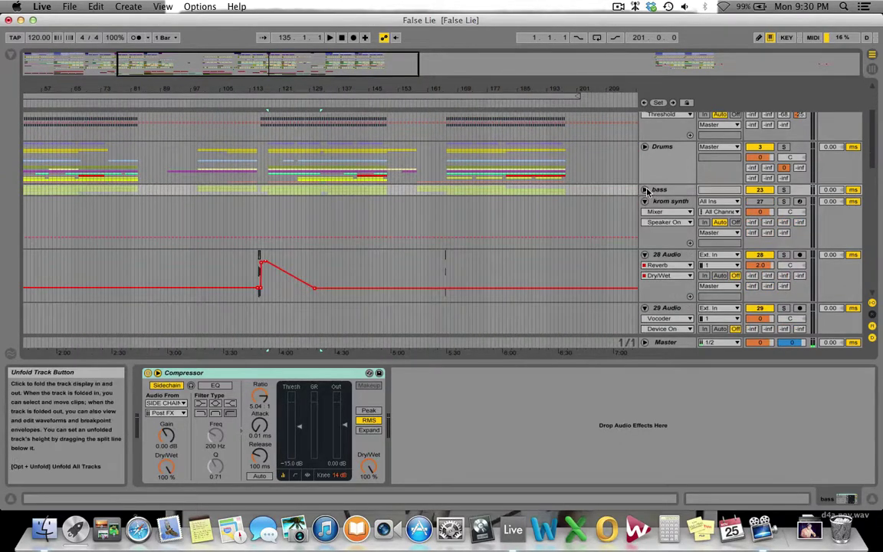
{"action": "left_click", "coordinate": [645, 201]}
{"action": "left_click", "coordinate": [645, 212]}
{"action": "left_click", "coordinate": [645, 190]}
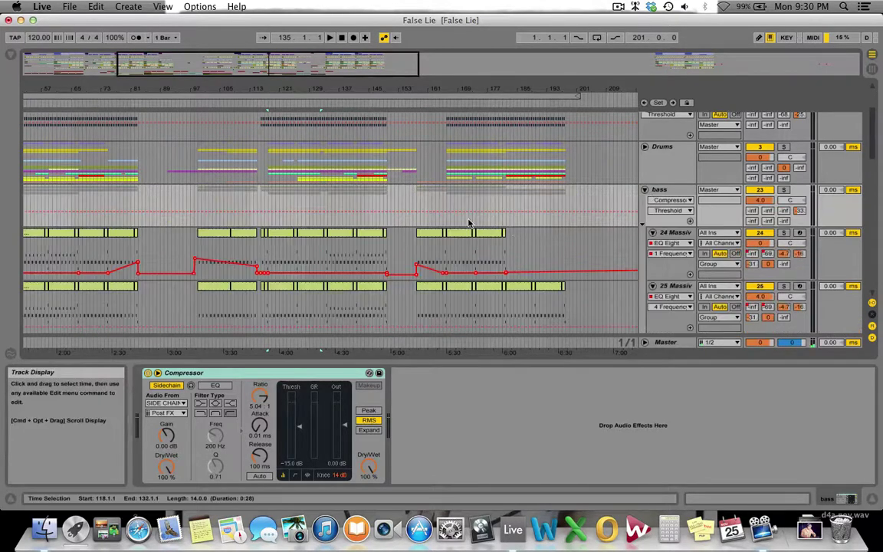
{"action": "scroll", "coordinate": [404, 213], "scroll_direction": "down", "scroll_amount": 2}
{"action": "scroll", "coordinate": [396, 213], "scroll_direction": "up", "scroll_amount": 4}
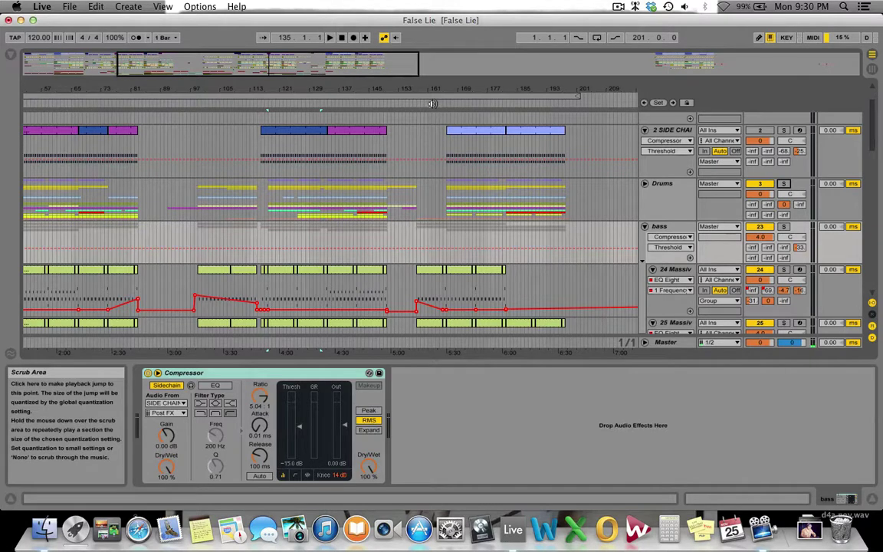
- Play the arrangement from about bar 163, solo the bass group briefly, clear its solo and stop playback
{"action": "left_click", "coordinate": [391, 103]}
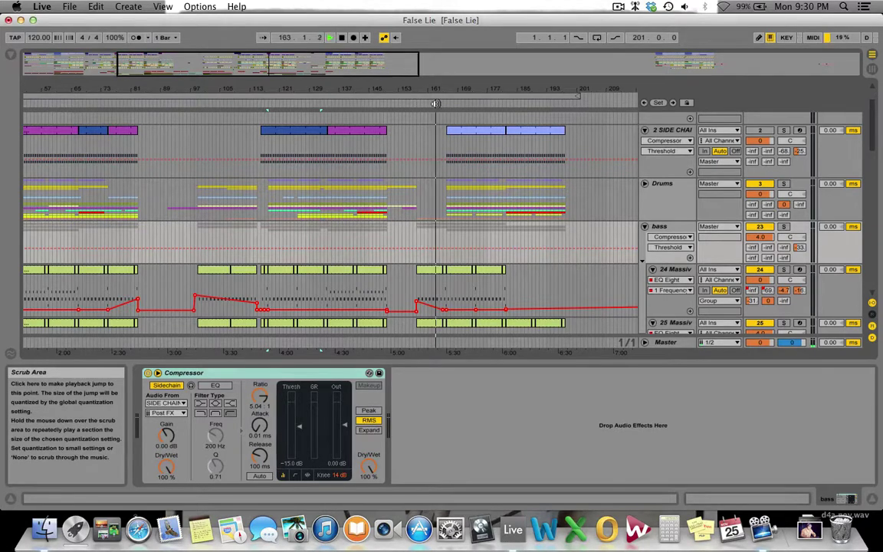
{"action": "left_click", "coordinate": [439, 104]}
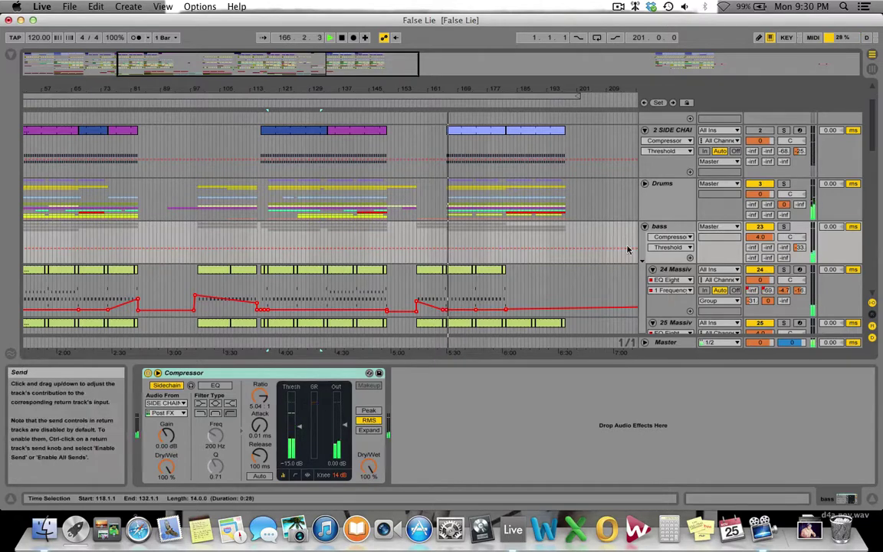
{"action": "scroll", "coordinate": [699, 258], "scroll_direction": "down", "scroll_amount": 2}
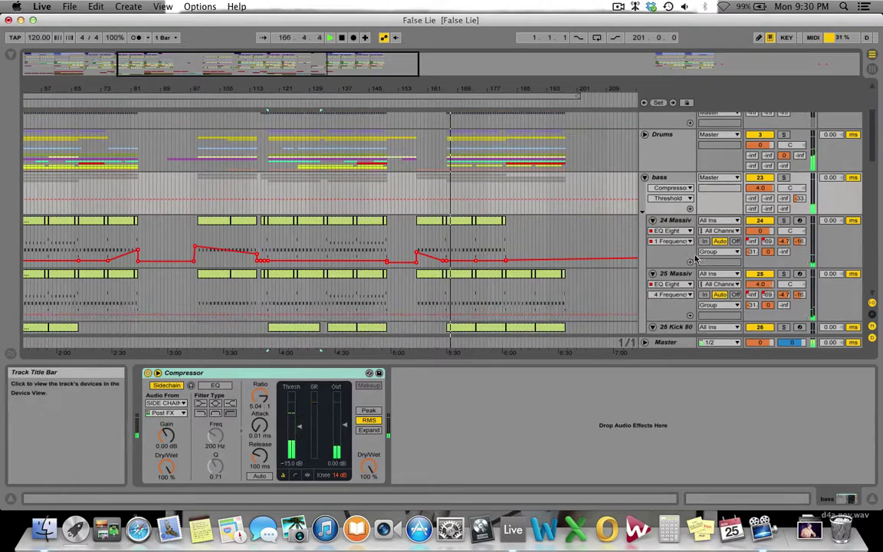
{"action": "left_click", "coordinate": [783, 178]}
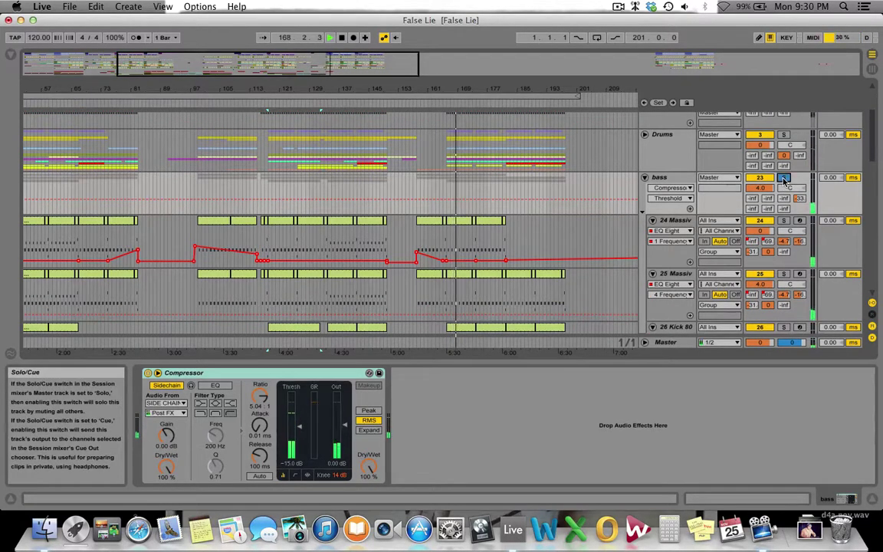
{"action": "left_click", "coordinate": [783, 178]}
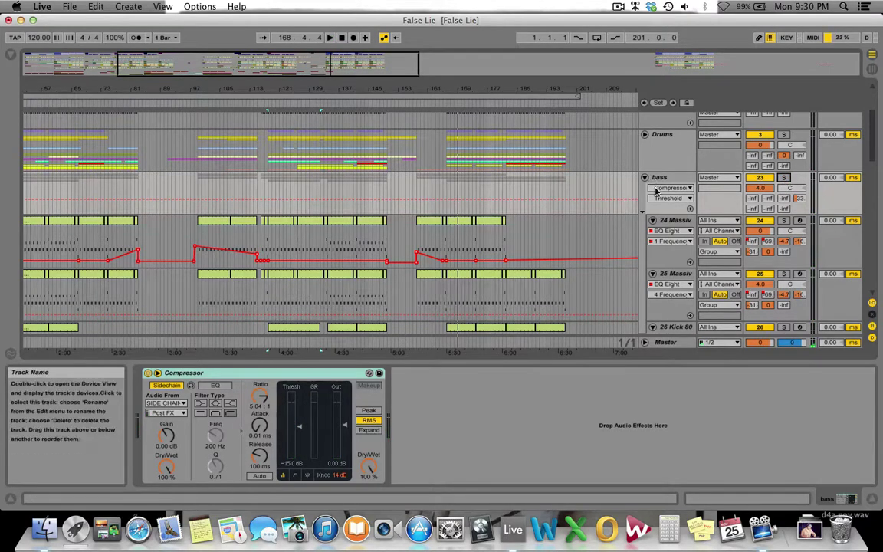
- Solo the 24 Massive bass layer and play it from the section with frequency automation starting at about bar 158
{"action": "scroll", "coordinate": [646, 215], "scroll_direction": "down", "scroll_amount": 1}
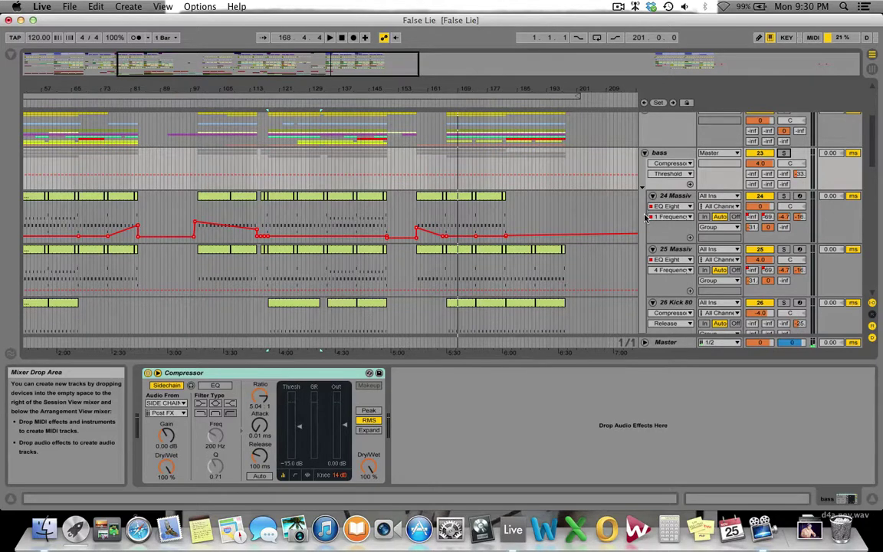
{"action": "scroll", "coordinate": [590, 217], "scroll_direction": "down", "scroll_amount": 2}
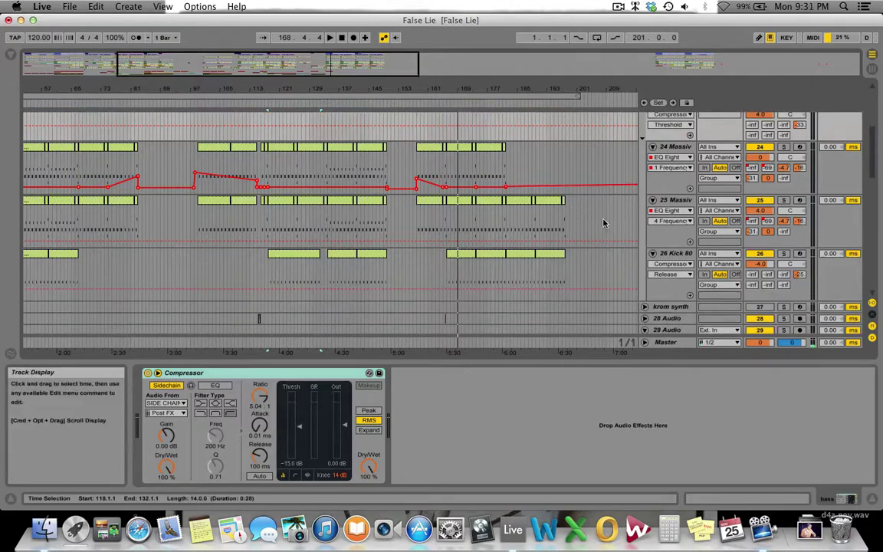
{"action": "left_click", "coordinate": [785, 148]}
{"action": "key", "text": "space"}
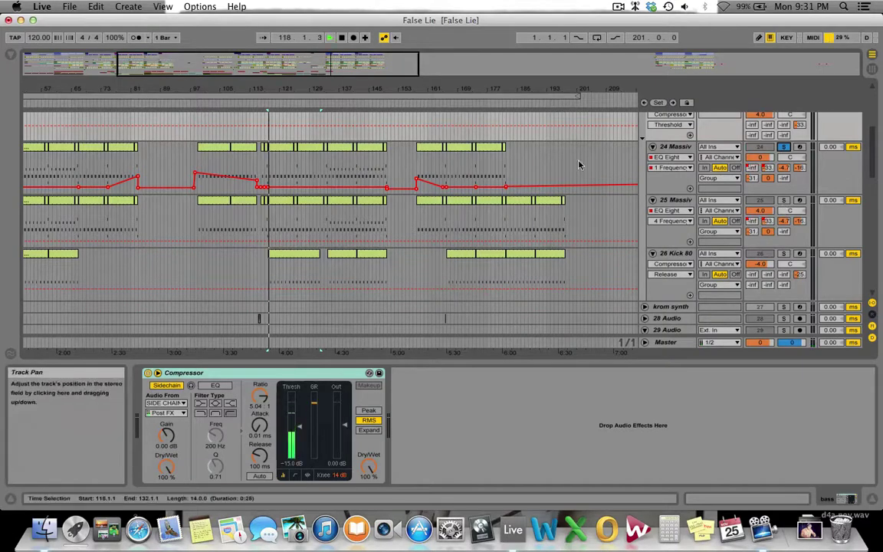
{"action": "left_click", "coordinate": [433, 151]}
{"action": "key", "text": "space"}
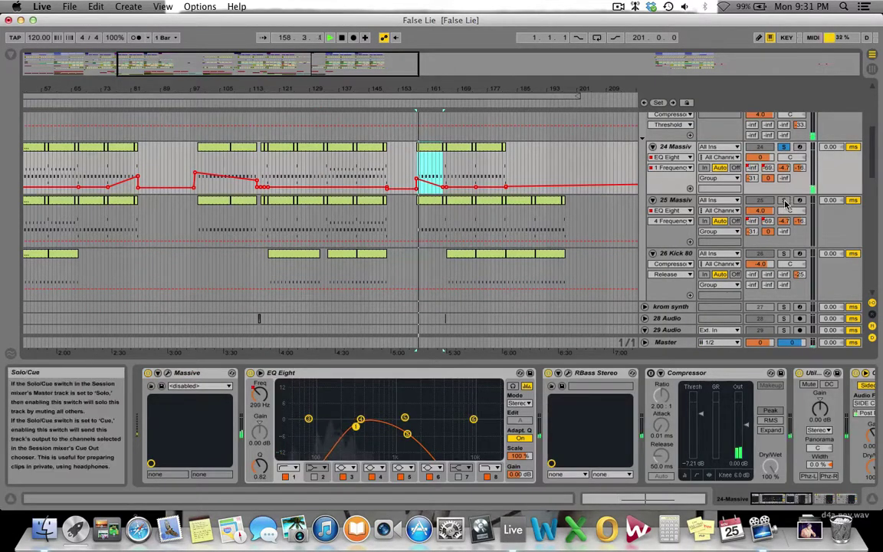
- Play from about bar 165 while adding the 25 Massiv and 26 Kick 80 layers to the solo, and clear the solos
{"action": "left_click", "coordinate": [451, 151]}
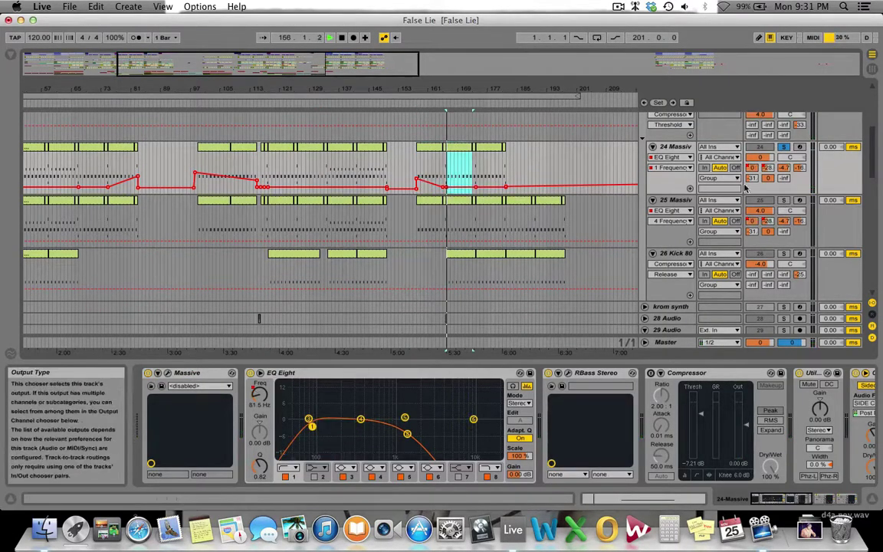
{"action": "left_click", "coordinate": [783, 200]}
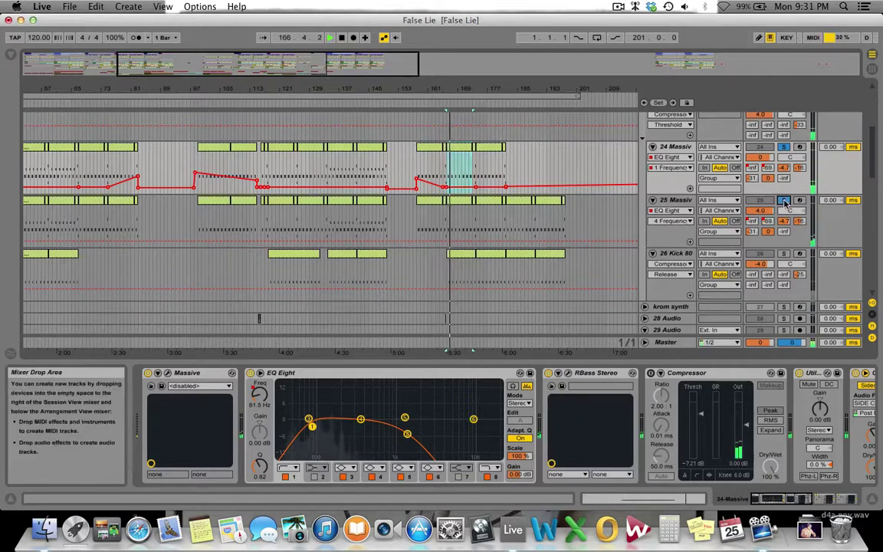
{"action": "left_click", "coordinate": [784, 254]}
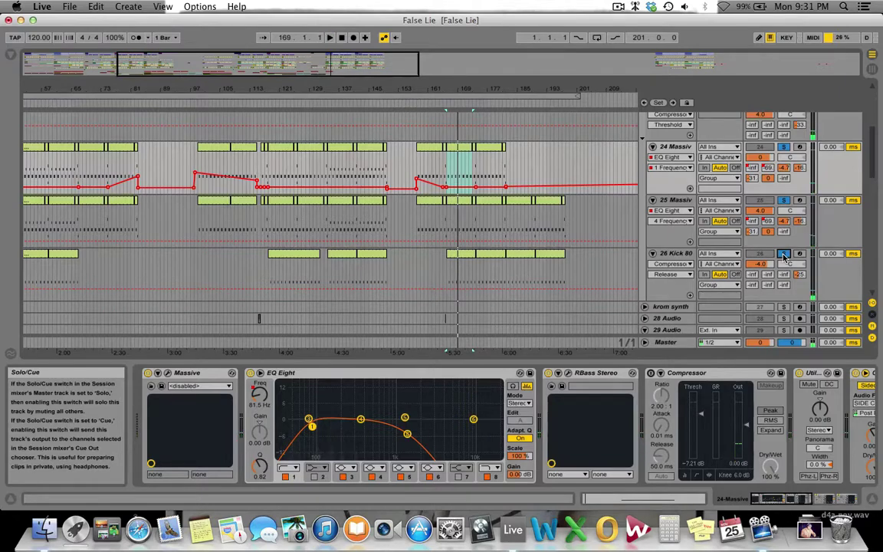
{"action": "left_click", "coordinate": [784, 254]}
- Collapse the bass group and the 29 Audio track in the arrangement
{"action": "scroll", "coordinate": [871, 119], "scroll_direction": "up", "scroll_amount": 5}
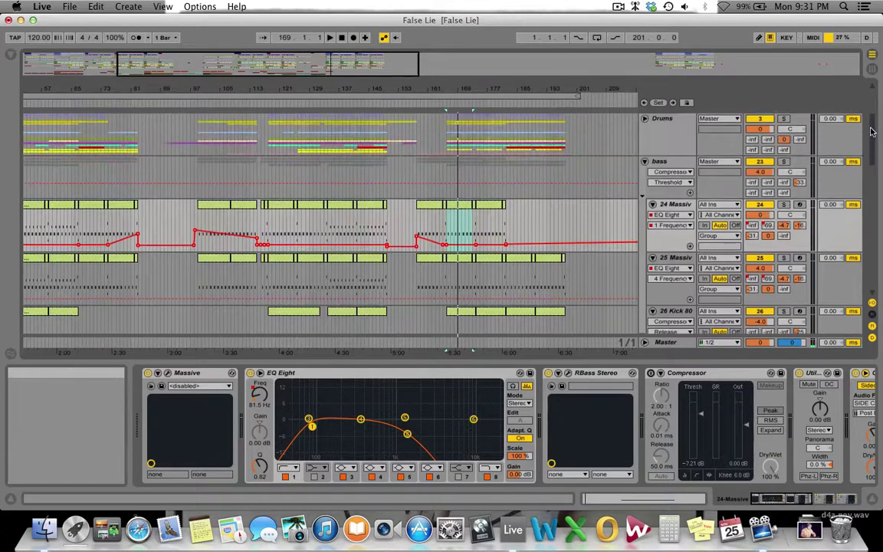
{"action": "scroll", "coordinate": [870, 119], "scroll_direction": "down", "scroll_amount": 1}
{"action": "left_click", "coordinate": [645, 207]}
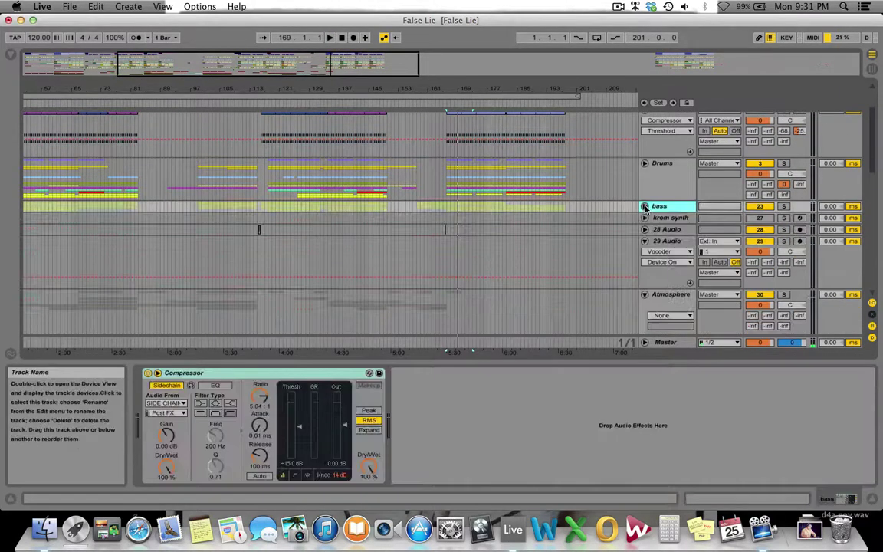
{"action": "left_click", "coordinate": [645, 241]}
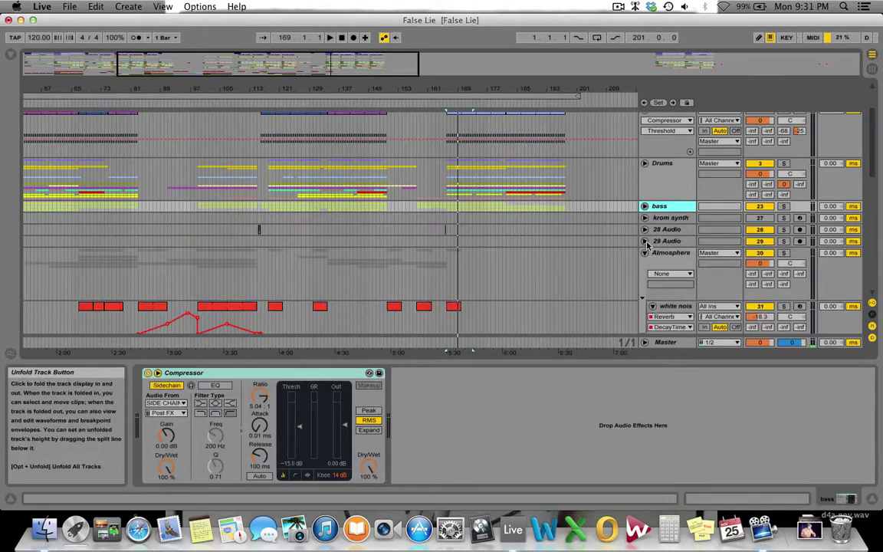
{"action": "scroll", "coordinate": [646, 245], "scroll_direction": "up", "scroll_amount": 3}
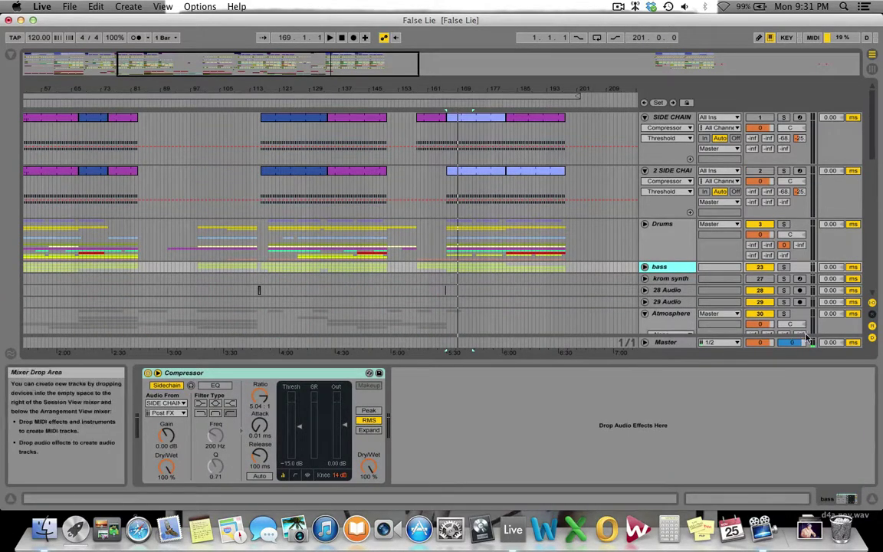
- Solo the D bass return track in Session View and return to the arrangement
{"action": "key", "text": "Tab"}
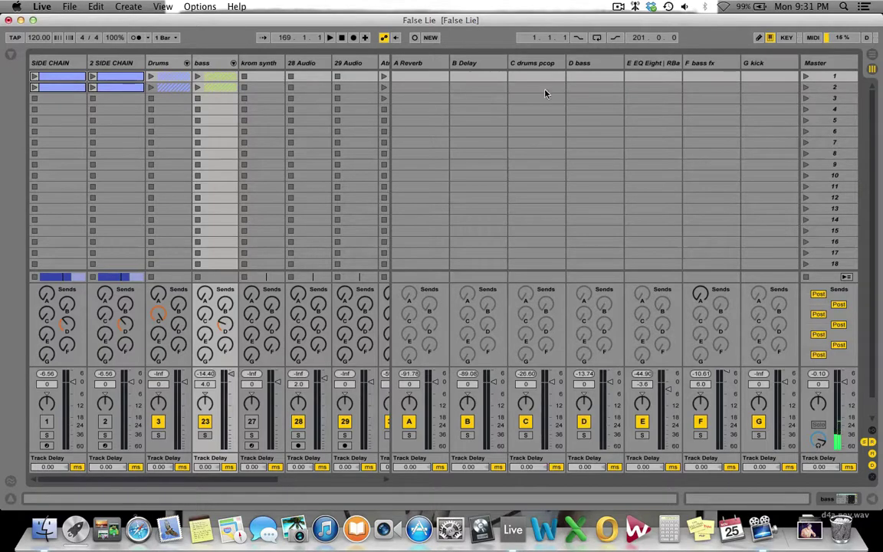
{"action": "left_click", "coordinate": [596, 73]}
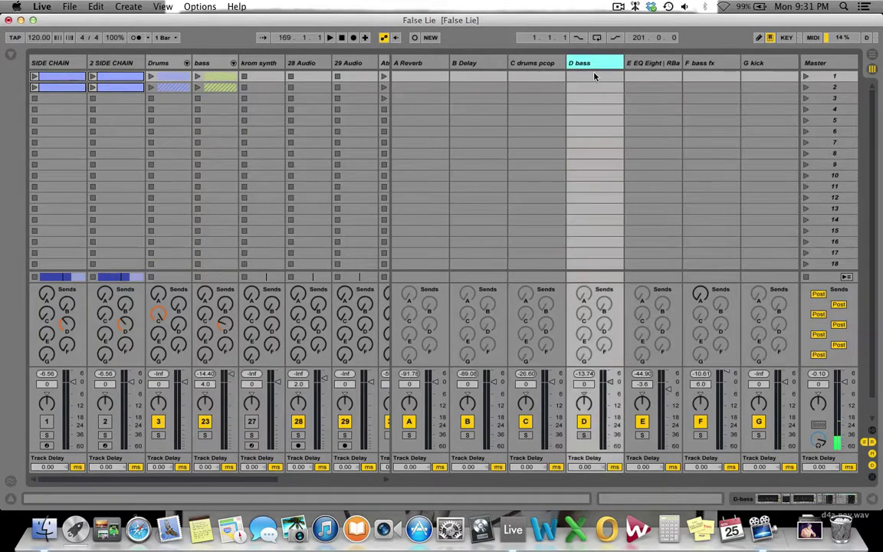
{"action": "left_click", "coordinate": [584, 435]}
{"action": "key", "text": "Tab"}
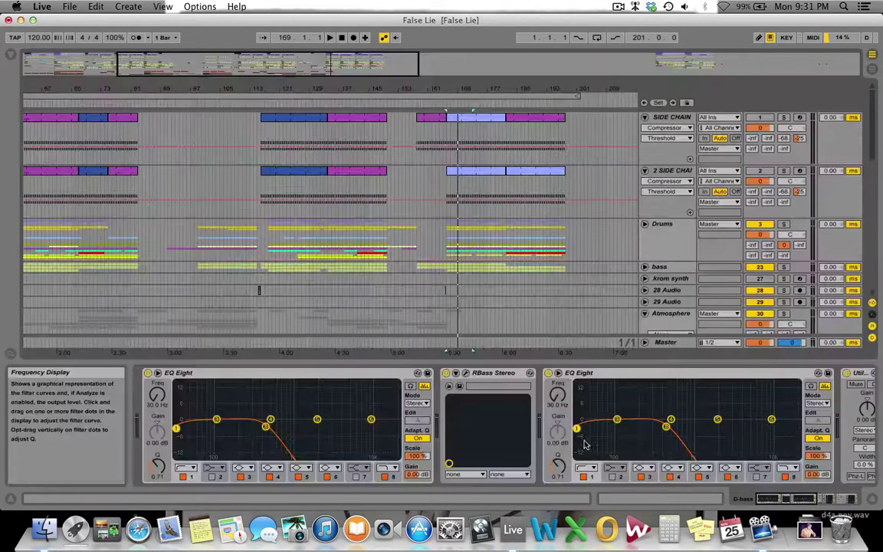
- Play the arrangement from about bar 165 with the bass group also soloed, stop playback and clear the solos in Session View
{"action": "left_click", "coordinate": [444, 102]}
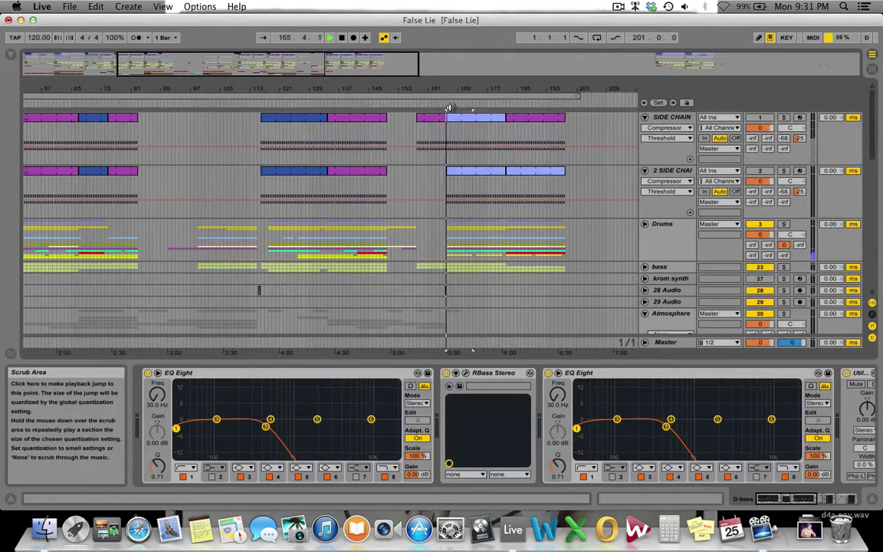
{"action": "left_click", "coordinate": [460, 154]}
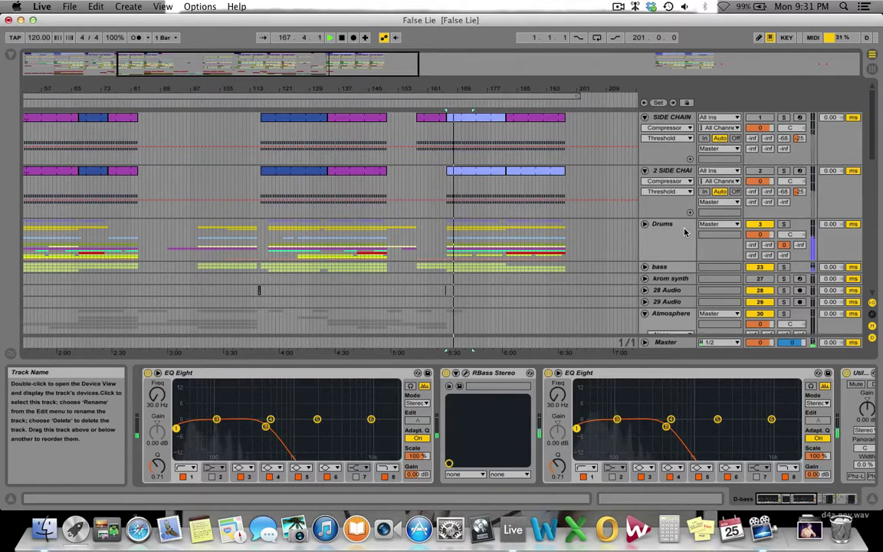
{"action": "left_click", "coordinate": [783, 267]}
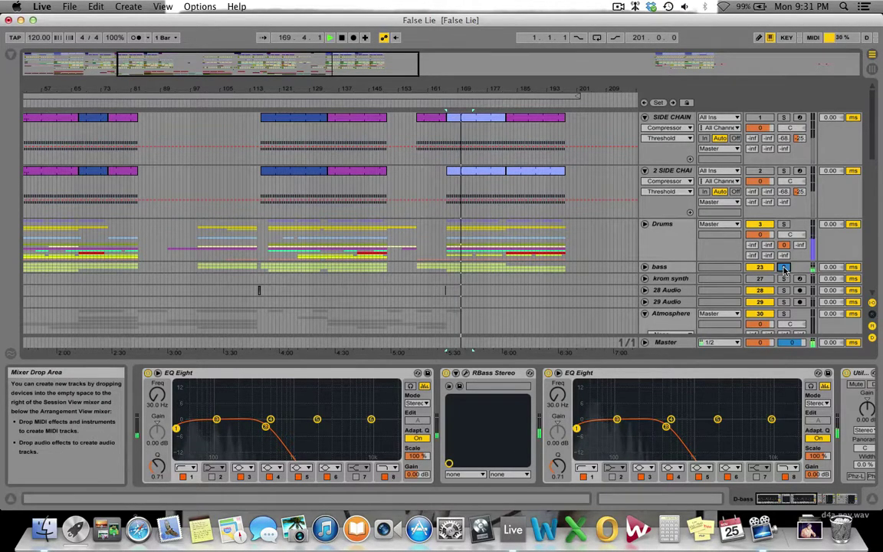
{"action": "key", "text": "Tab"}
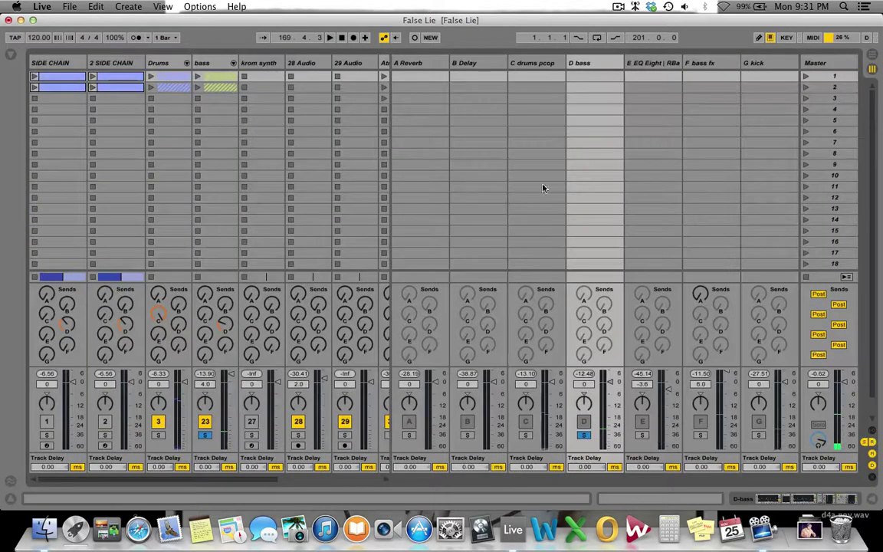
{"action": "left_click", "coordinate": [584, 435]}
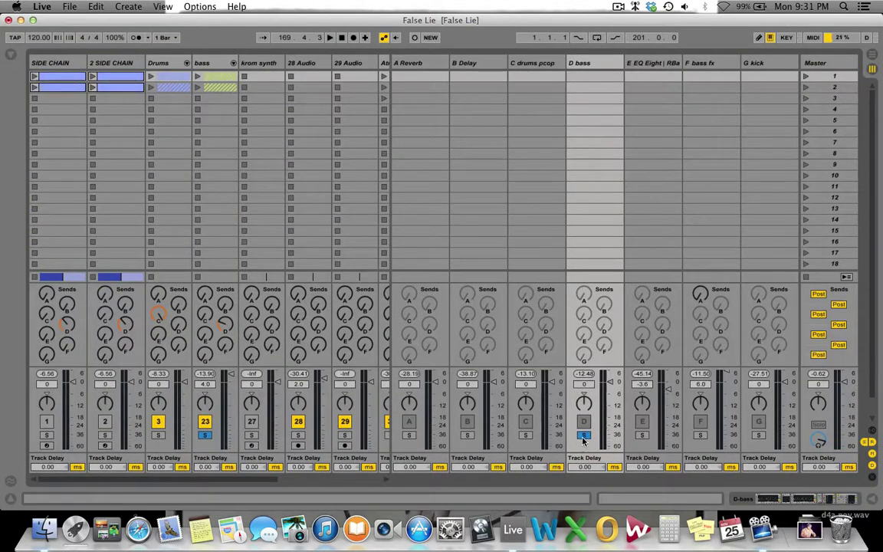
- Briefly show the In/Out routing section, check the Master track's devices in the arrangement, and return to Session View
{"action": "left_click", "coordinate": [872, 435]}
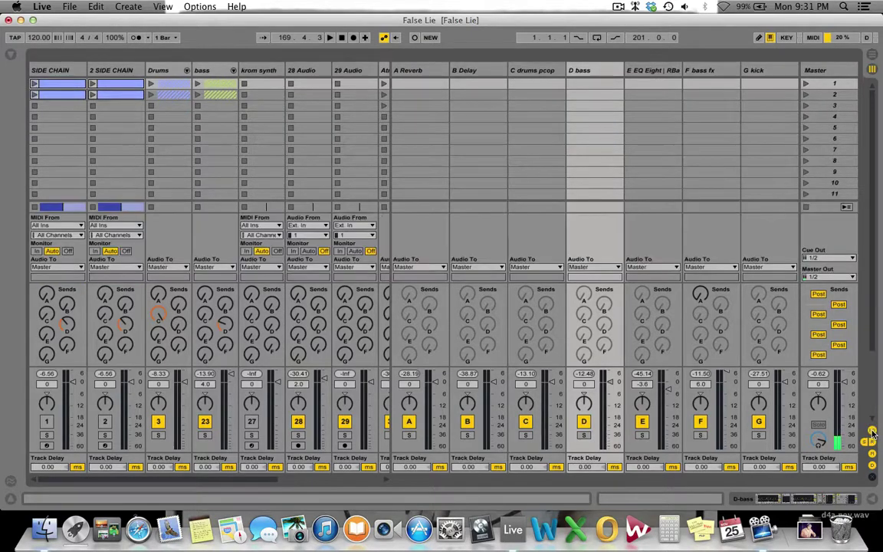
{"action": "left_click", "coordinate": [872, 434]}
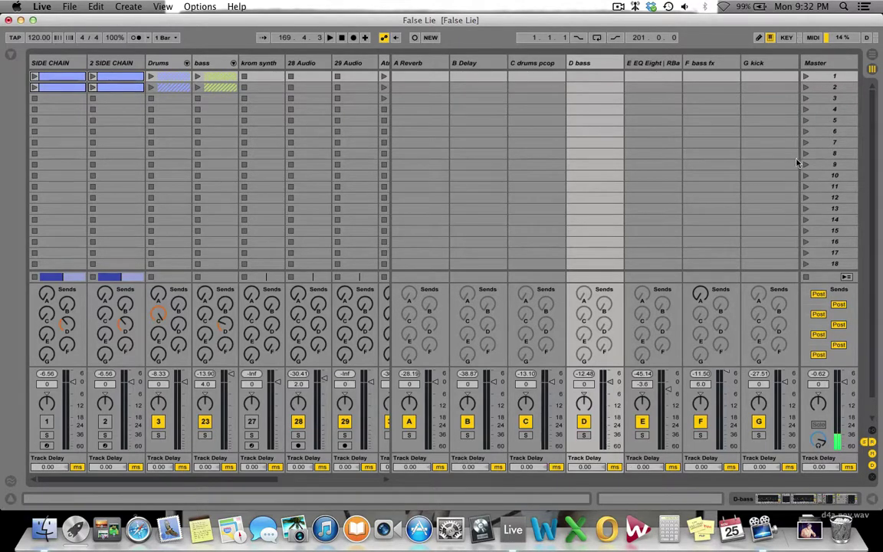
{"action": "left_click", "coordinate": [835, 64]}
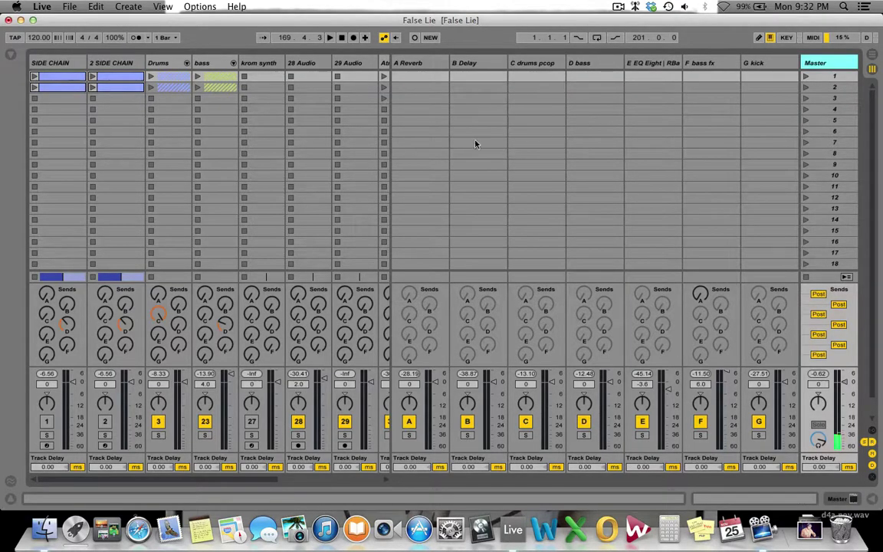
{"action": "key", "text": "Tab"}
{"action": "scroll", "coordinate": [534, 258], "scroll_direction": "down", "scroll_amount": 5}
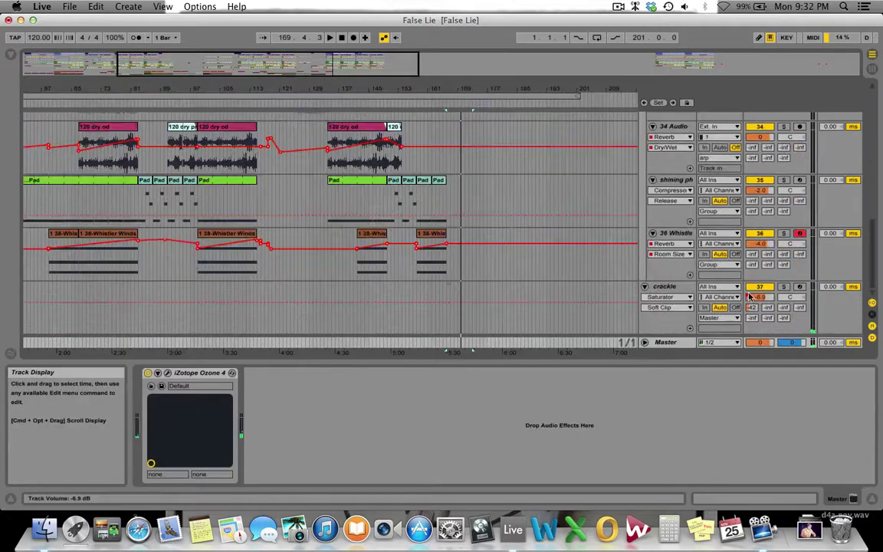
{"action": "scroll", "coordinate": [755, 291], "scroll_direction": "up", "scroll_amount": 5}
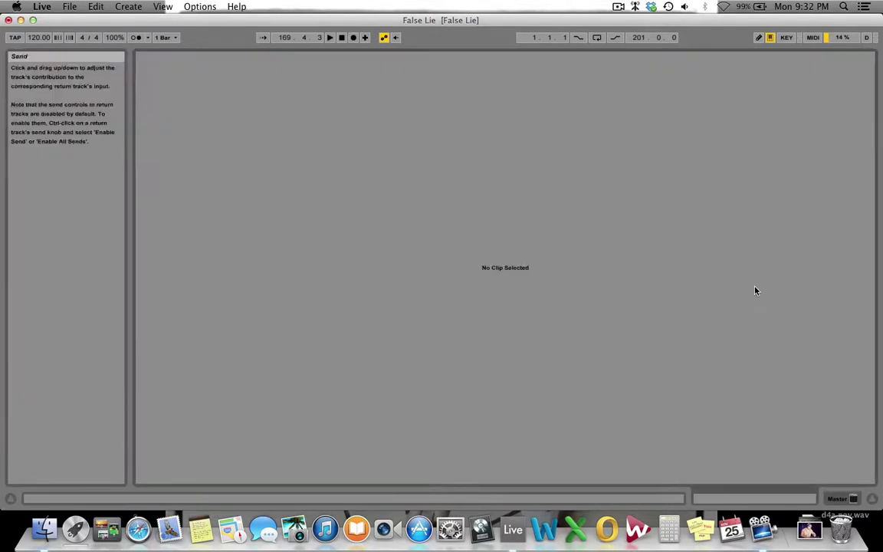
{"action": "key", "text": "Tab"}
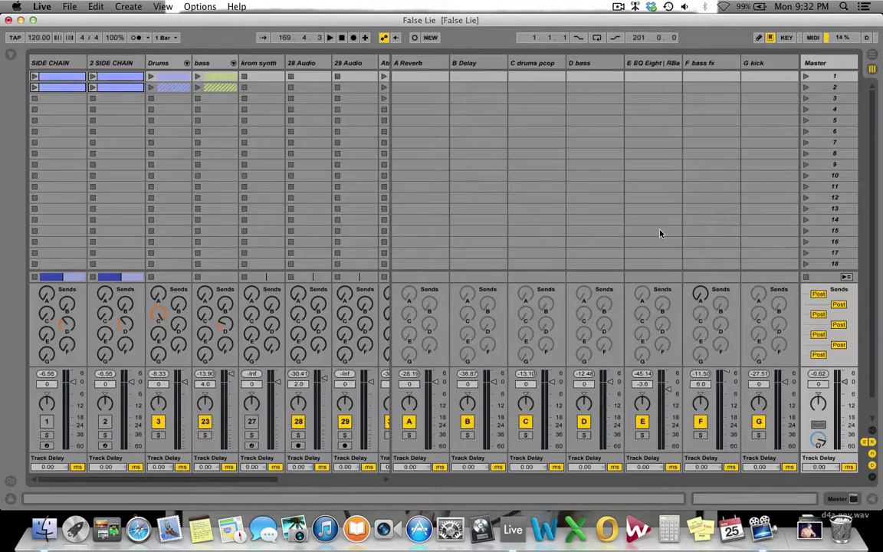
- Hide the mixer section and the return tracks in Session View
{"action": "left_click", "coordinate": [602, 61]}
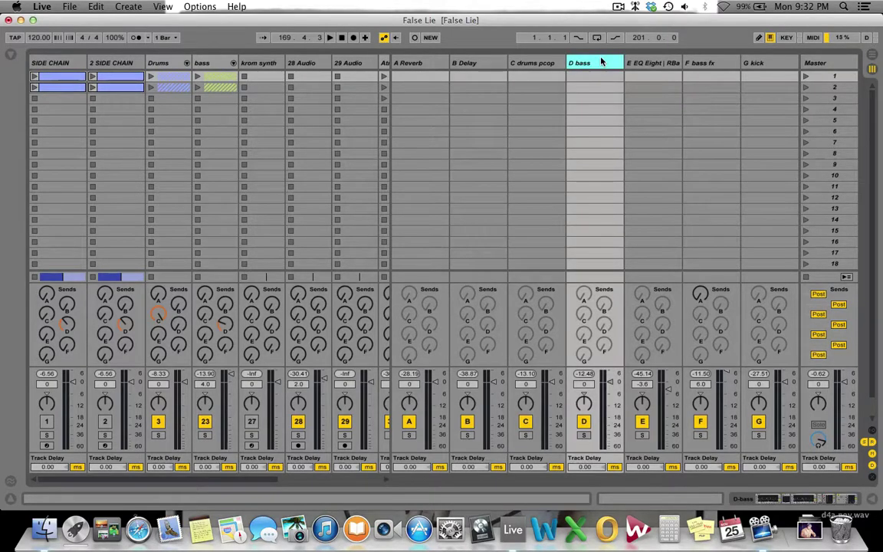
{"action": "left_click", "coordinate": [872, 441]}
{"action": "left_click", "coordinate": [870, 443]}
{"action": "left_click", "coordinate": [871, 455]}
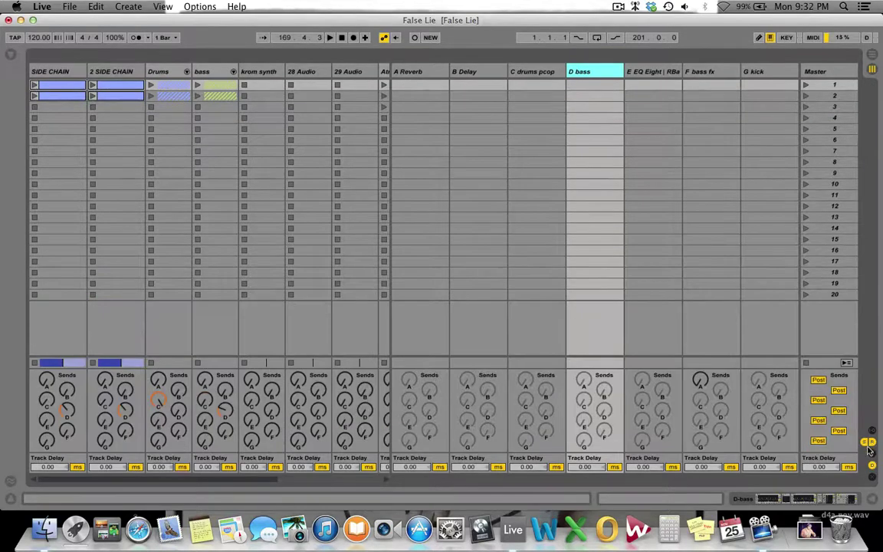
{"action": "left_click", "coordinate": [872, 443]}
{"action": "left_click", "coordinate": [867, 446]}
{"action": "left_click", "coordinate": [867, 446]}
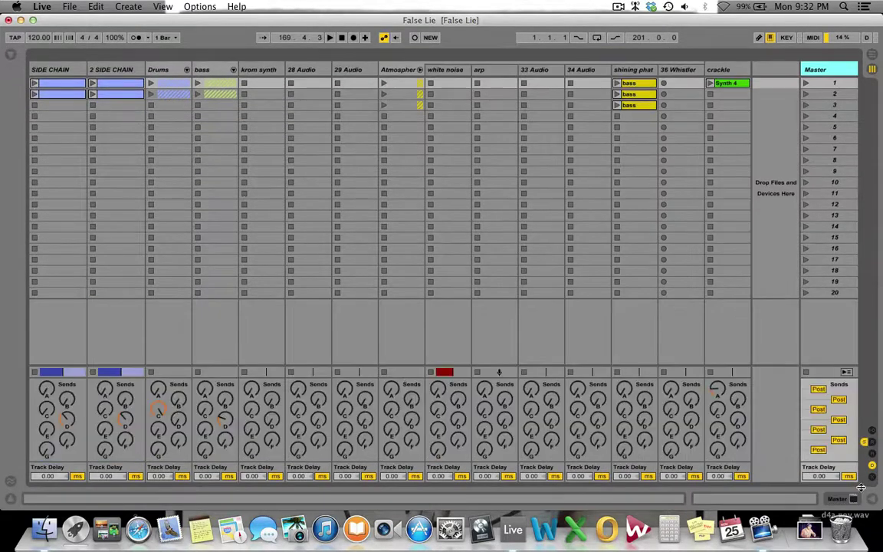
- Show the return tracks again and display the device chain of the D bass return
{"action": "key", "text": "super+alt+l"}
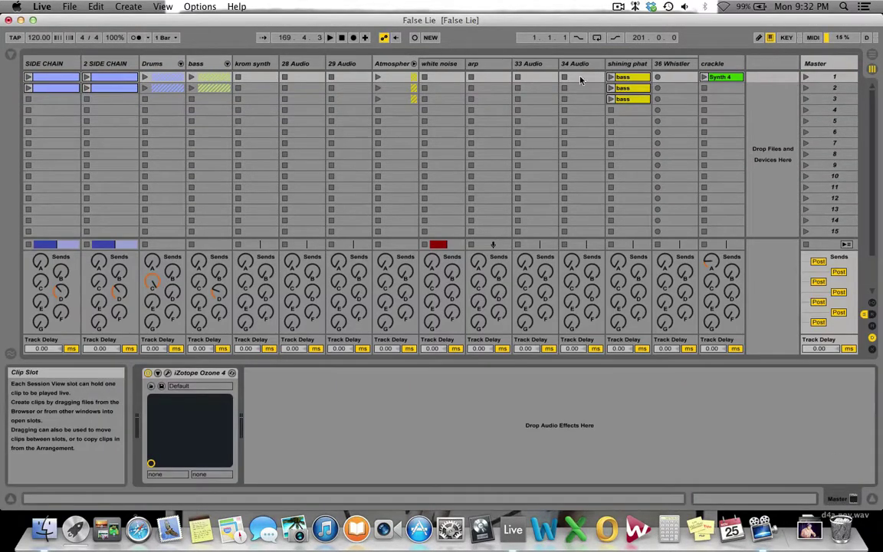
{"action": "left_click", "coordinate": [871, 310]}
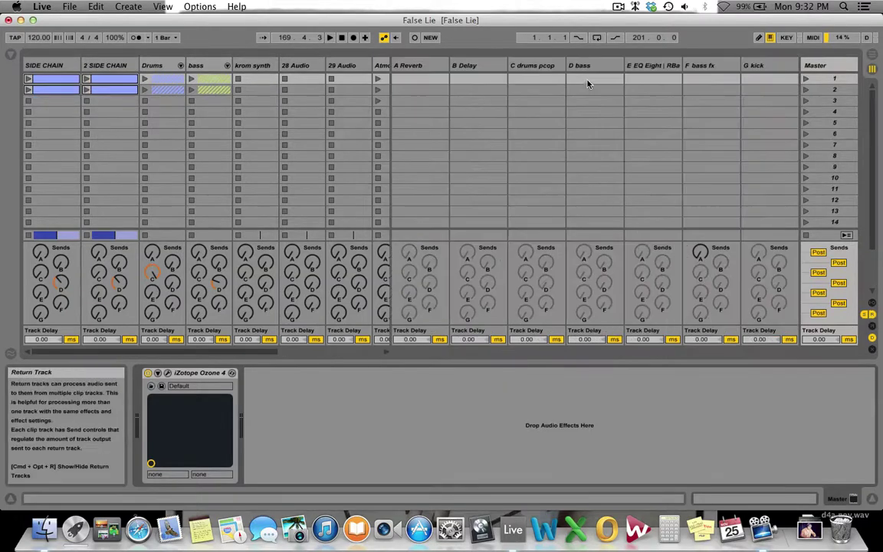
{"action": "left_click", "coordinate": [589, 65]}
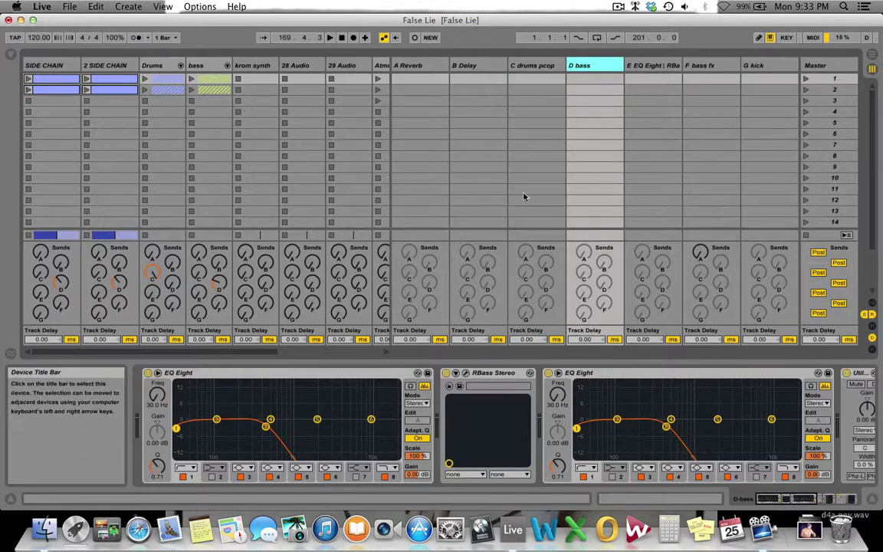
- Insert a new return track after D bass and reselect the D bass return
{"action": "right_click", "coordinate": [610, 65]}
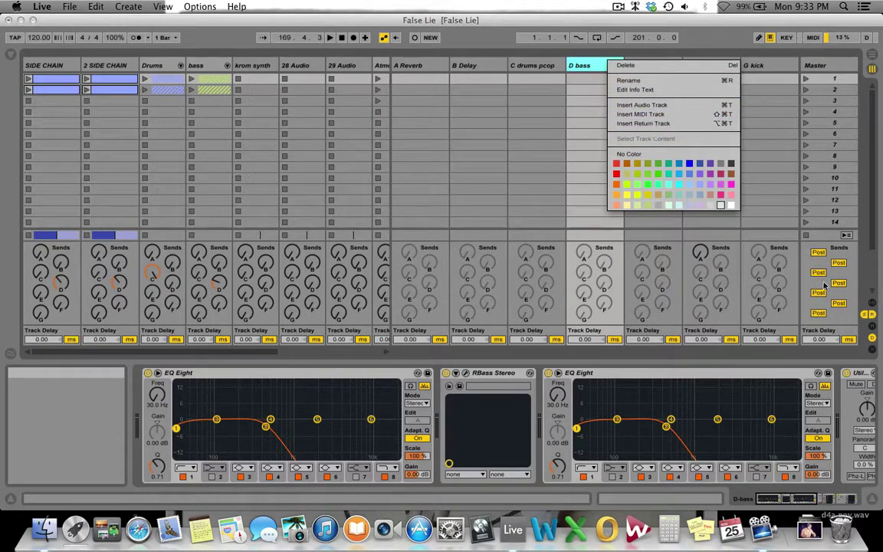
{"action": "left_click", "coordinate": [647, 124]}
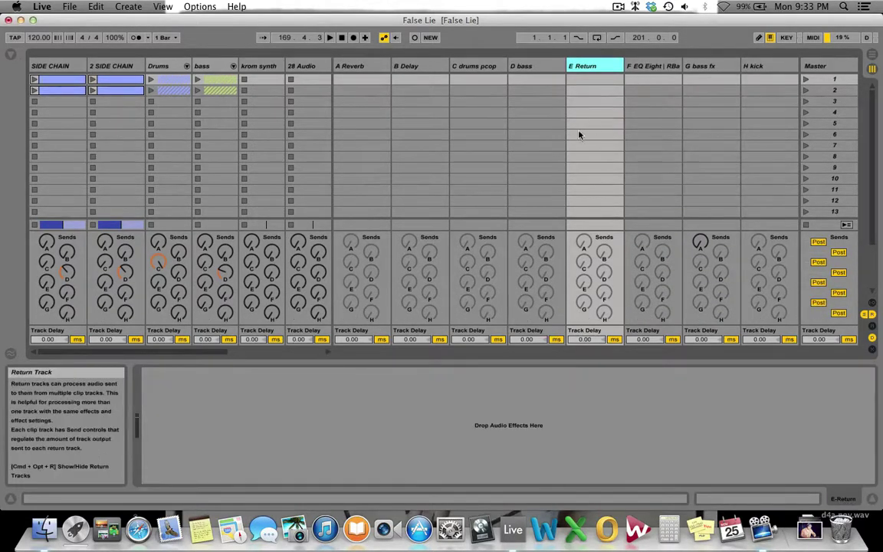
{"action": "left_click", "coordinate": [529, 66]}
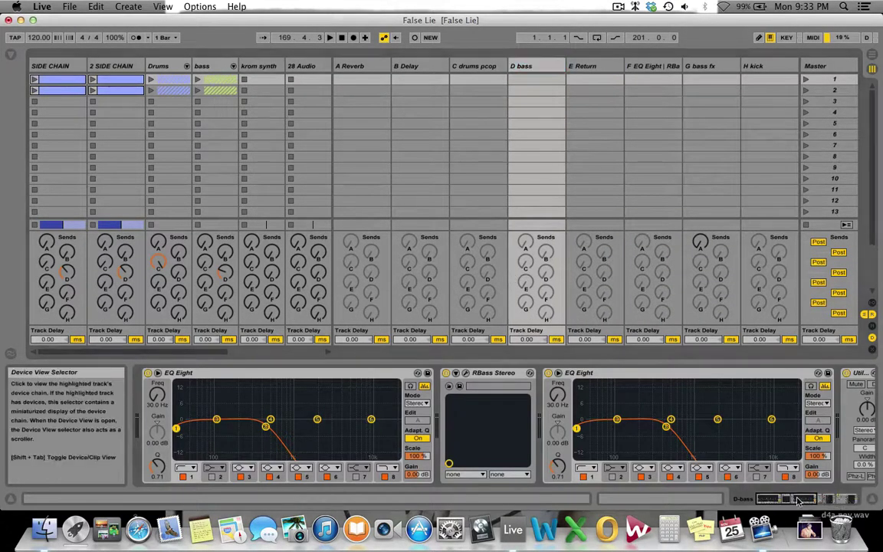
- Examine the D bass return's device chain from the first EQ Eight through RBass Stereo and Utility to the sidechained Compressor
{"action": "left_click", "coordinate": [231, 375]}
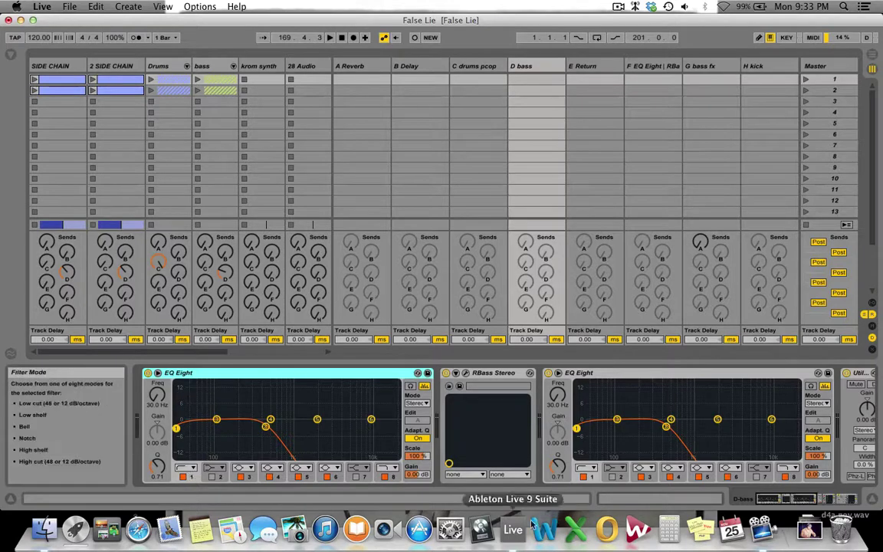
{"action": "left_click", "coordinate": [803, 505]}
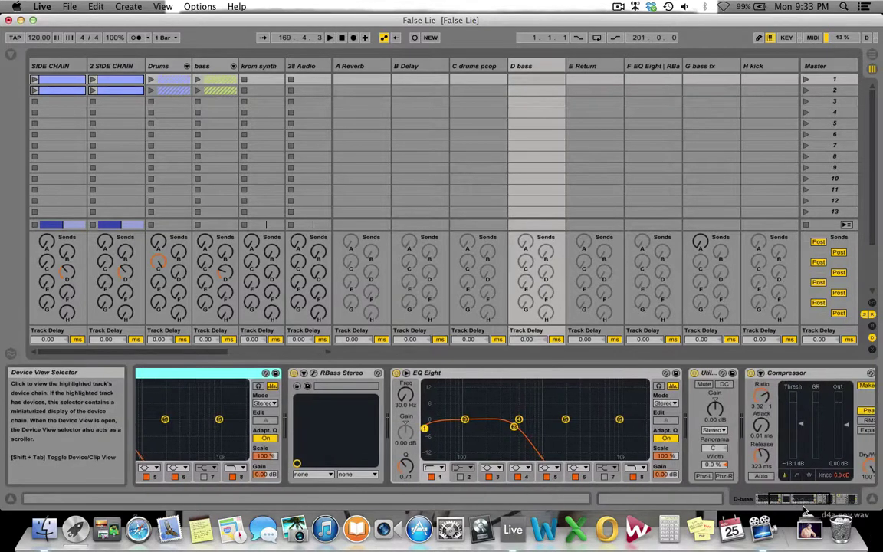
{"action": "left_click_drag", "start_coordinate": [803, 510], "coordinate": [801, 507]}
{"action": "left_click_drag", "start_coordinate": [831, 499], "coordinate": [839, 502]}
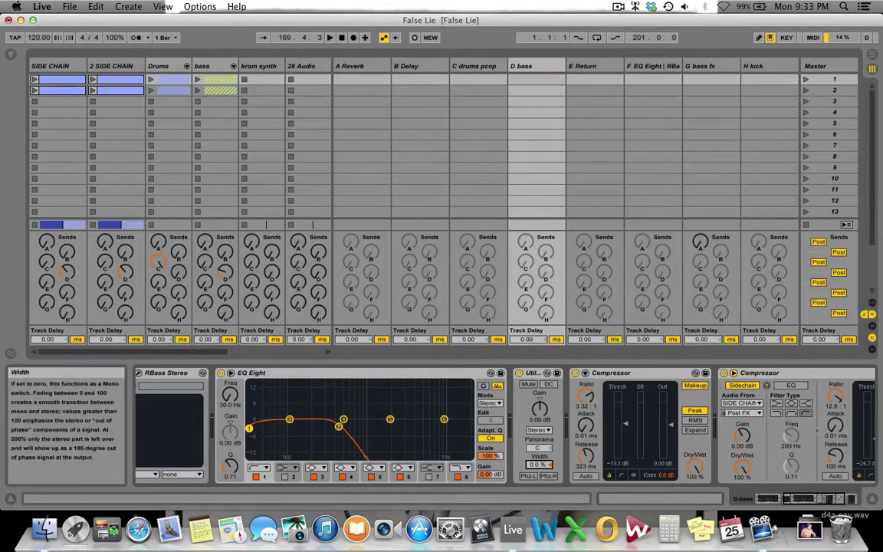
{"action": "left_click", "coordinate": [611, 374]}
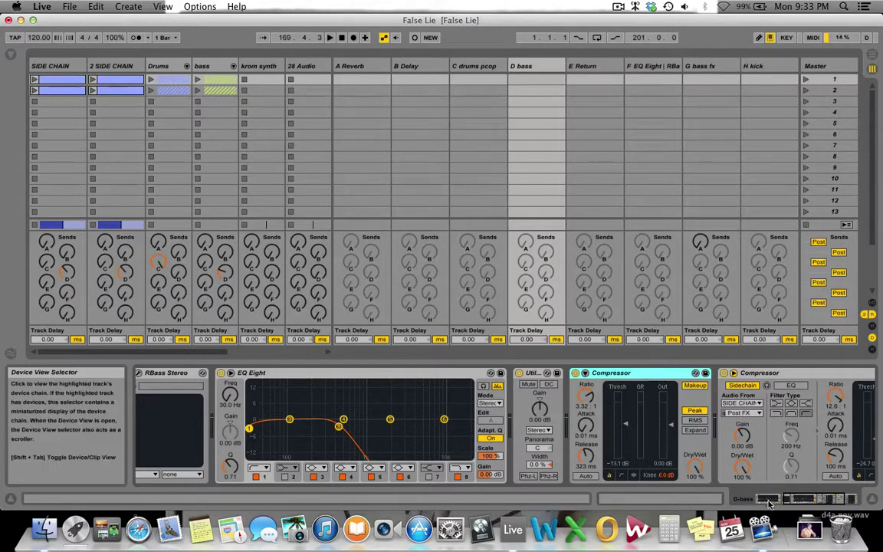
{"action": "left_click", "coordinate": [803, 500]}
{"action": "left_click_drag", "start_coordinate": [804, 500], "coordinate": [814, 501]}
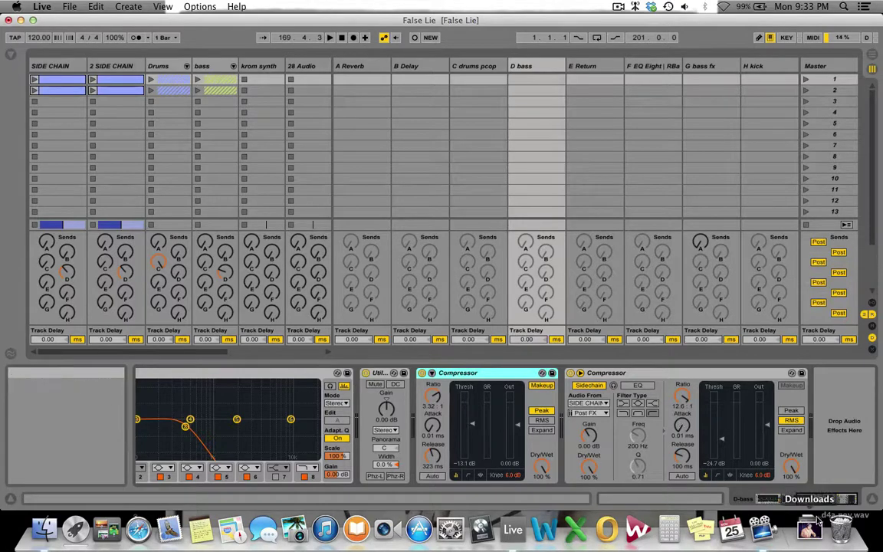
- Show the mixer section again in Session View and solo the bass group track
{"action": "left_click_drag", "start_coordinate": [831, 500], "coordinate": [797, 500]}
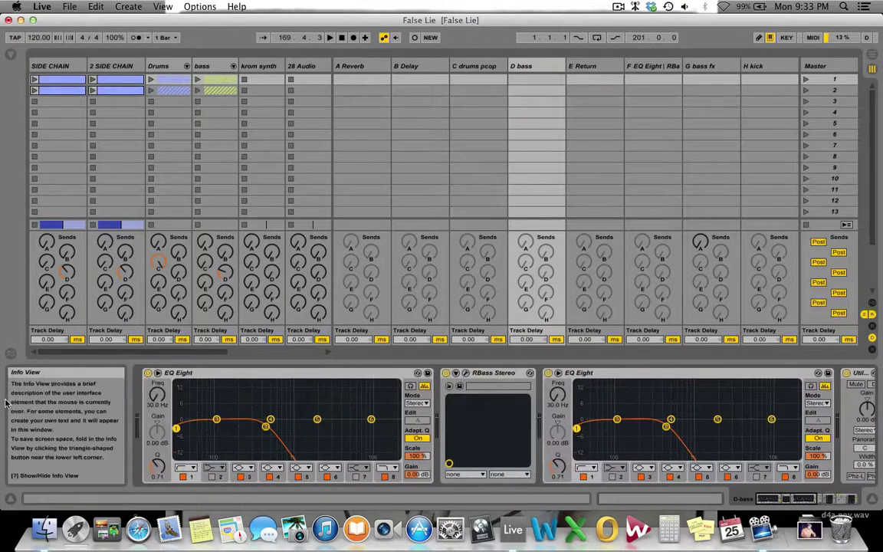
{"action": "left_click", "coordinate": [871, 325]}
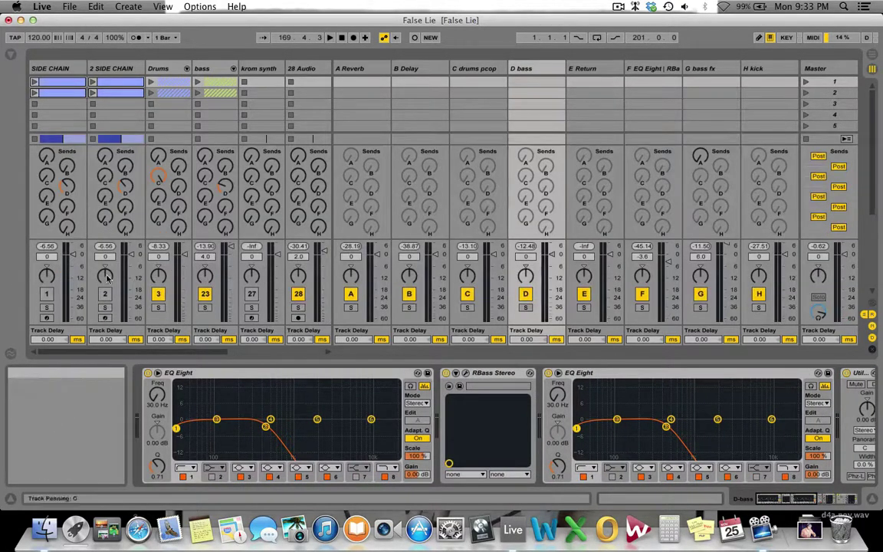
{"action": "left_click", "coordinate": [203, 69]}
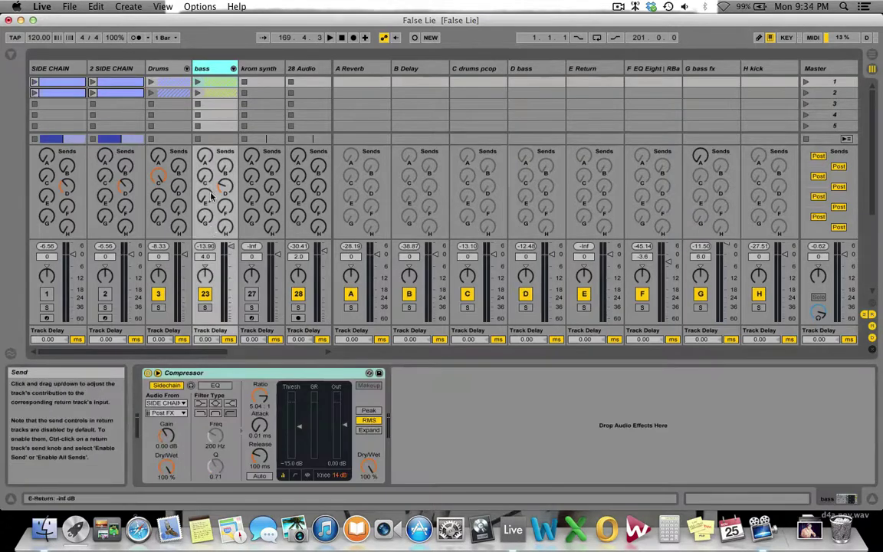
{"action": "left_click", "coordinate": [205, 308]}
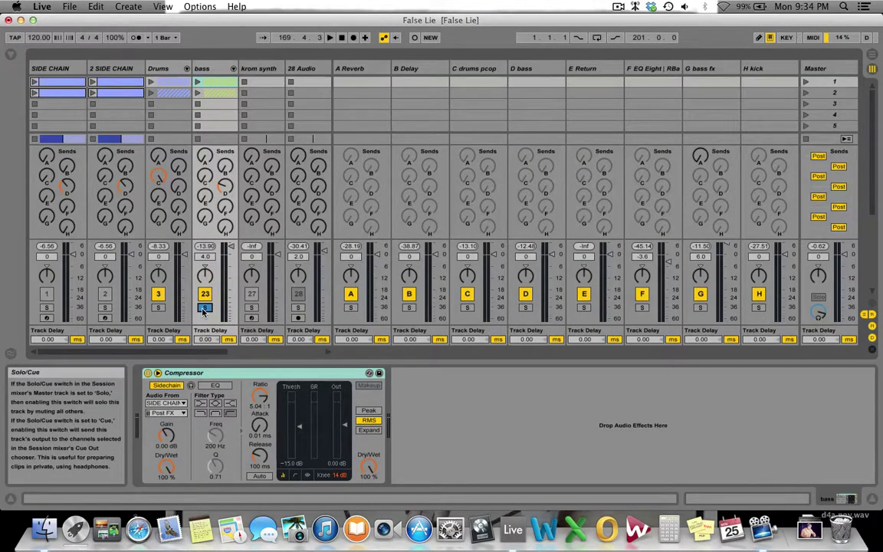
- Play the soloed bass from about bar 163 of the arrangement and return to Session View
{"action": "key", "text": "Tab"}
{"action": "left_click", "coordinate": [445, 103]}
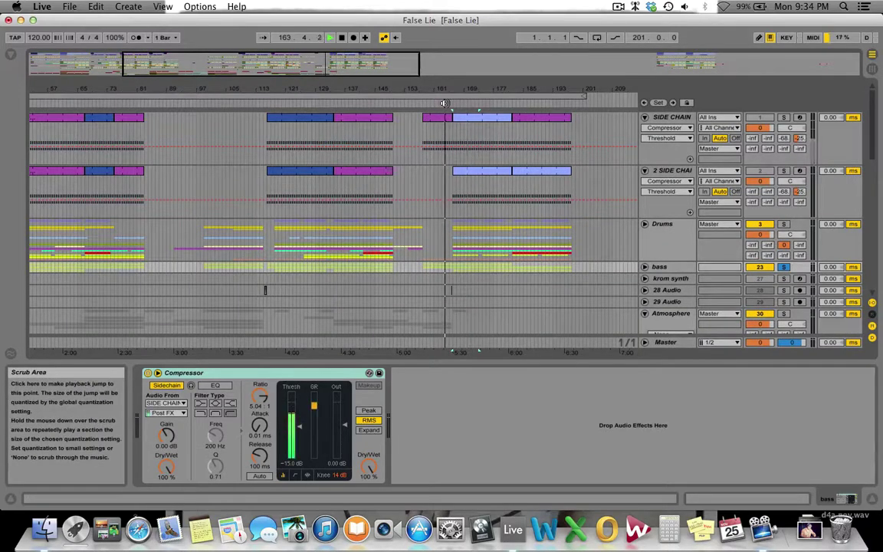
{"action": "key", "text": "Tab"}
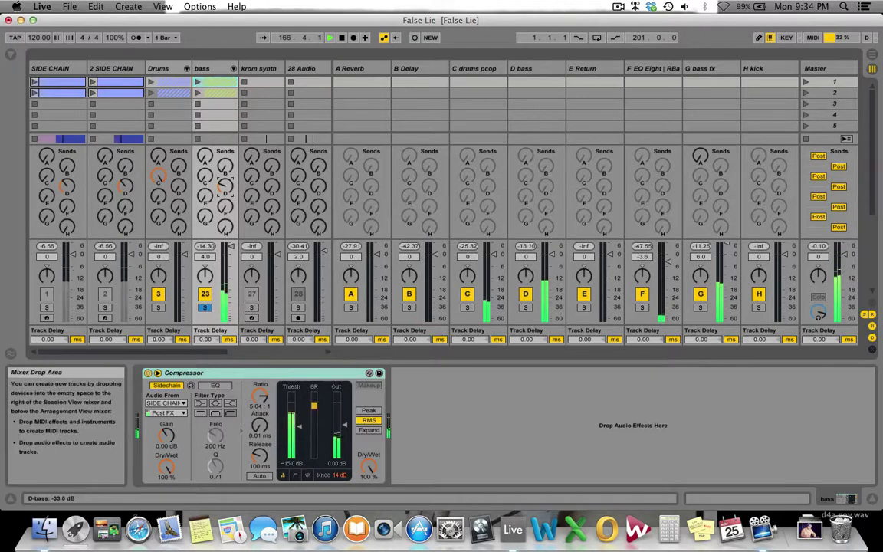
- Lower the bass group's send to D bass to -inf dB, display the D bass return's devices, and raise that send again
{"action": "left_click_drag", "start_coordinate": [224, 187], "coordinate": [224, 222]}
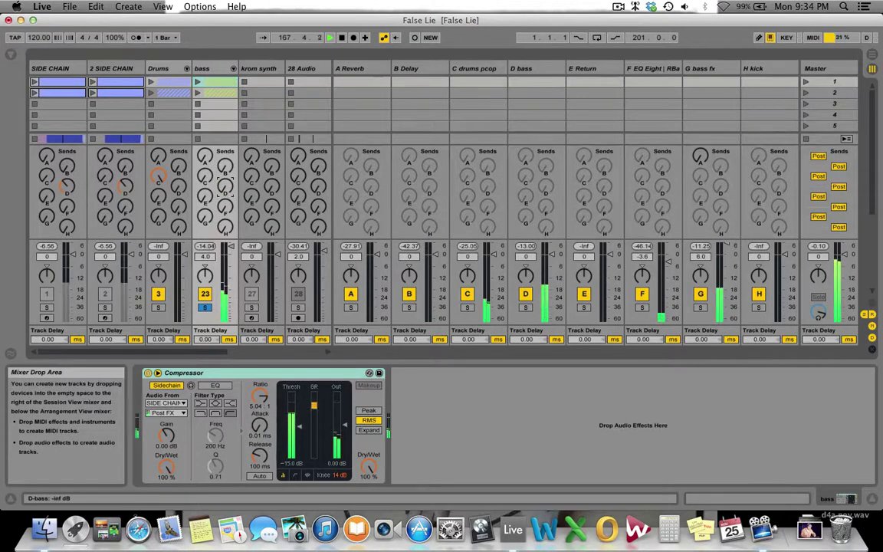
{"action": "left_click", "coordinate": [529, 68]}
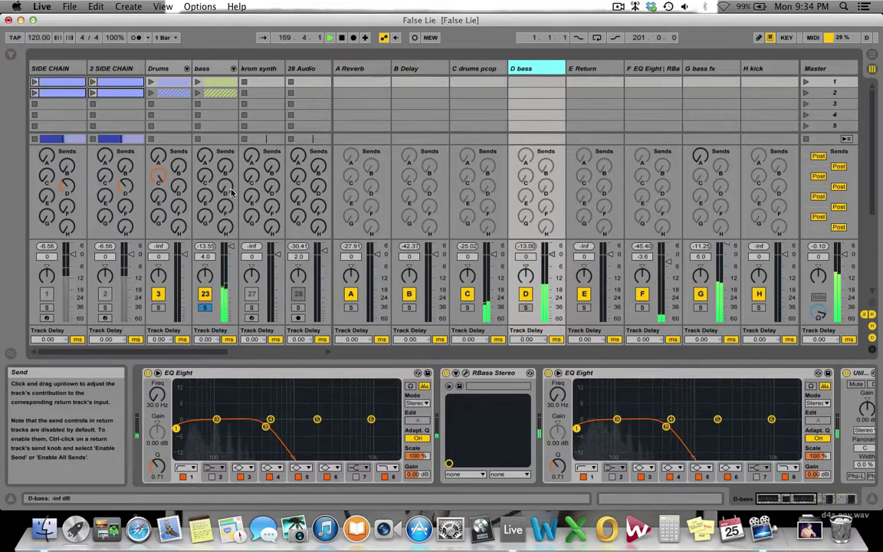
{"action": "mouse_move", "coordinate": [231, 188]}
{"action": "left_mouse_down"}
{"action": "mouse_move", "coordinate": [231, 137]}
{"action": "mouse_move", "coordinate": [230, 193]}
{"action": "left_mouse_up"}
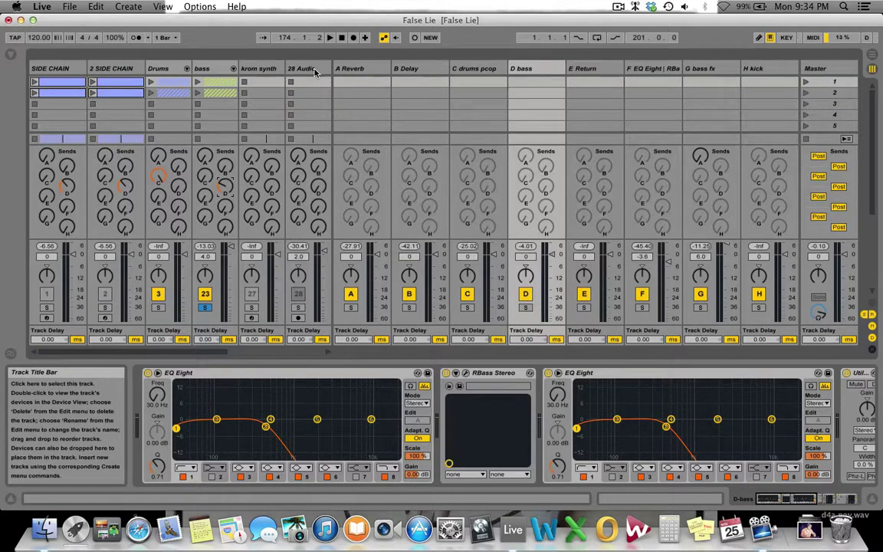
- Display the bass group's device chain and return to the start of the D bass return's chain
{"action": "left_click", "coordinate": [205, 68]}
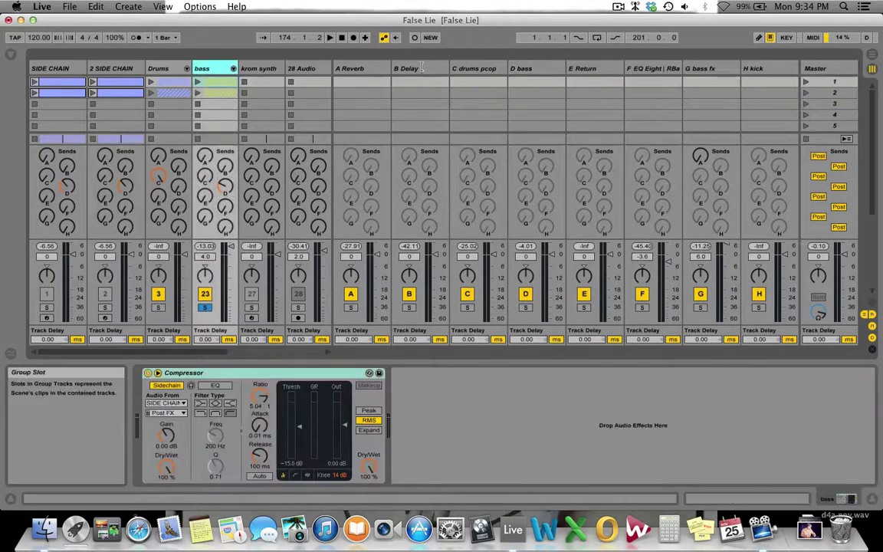
{"action": "left_click", "coordinate": [525, 68]}
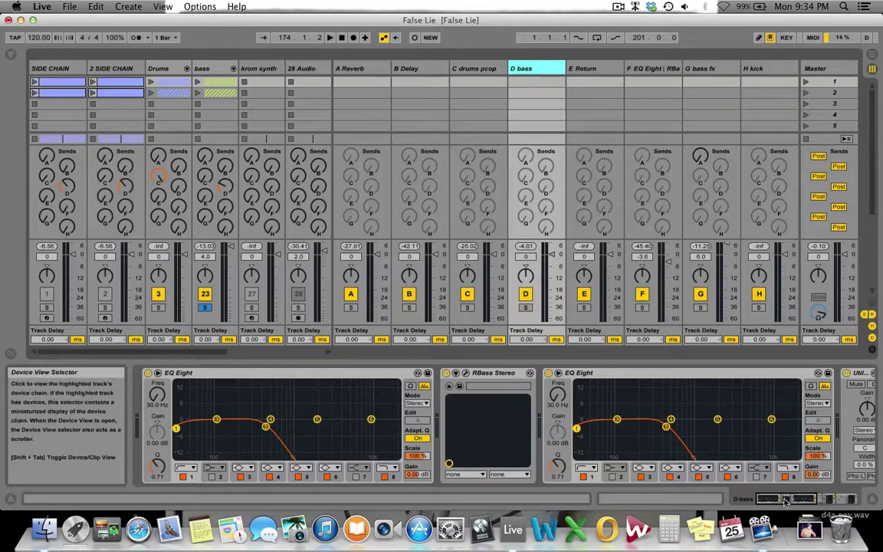
{"action": "mouse_move", "coordinate": [785, 499]}
{"action": "left_mouse_down"}
{"action": "mouse_move", "coordinate": [804, 500]}
{"action": "mouse_move", "coordinate": [785, 500]}
{"action": "left_mouse_up"}
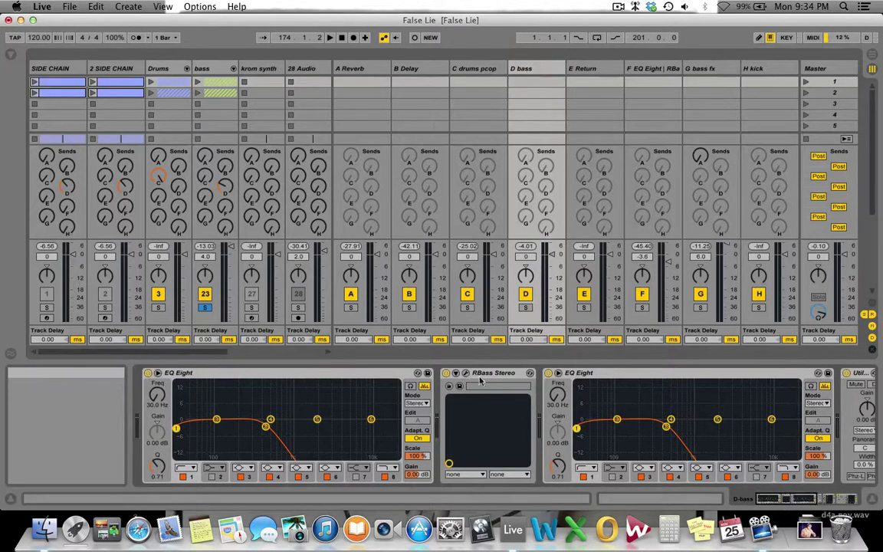